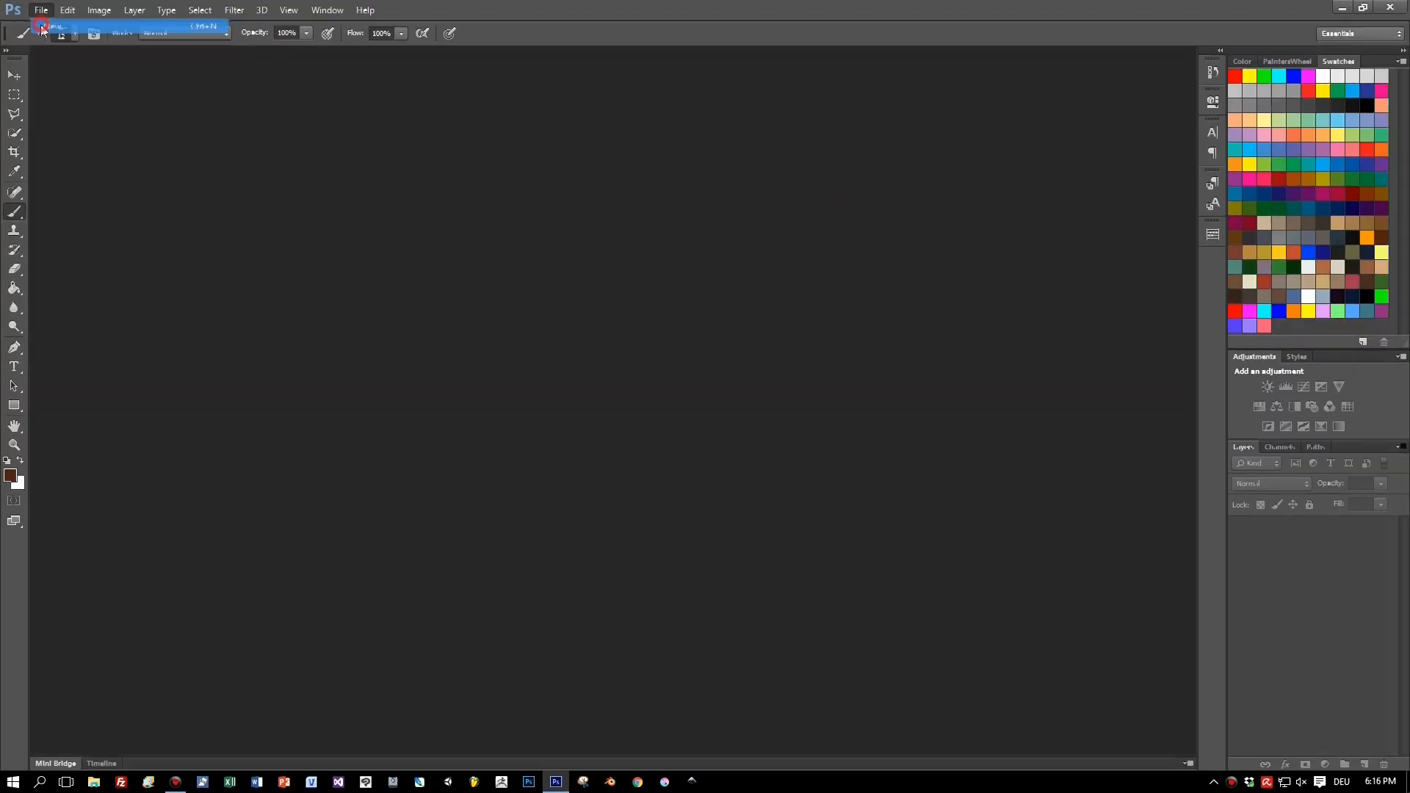
- Create a new transparent document named Ground1, 80 by 80 pixels at 72 pixels/inch
{"action": "key", "text": "ctrl+n"}
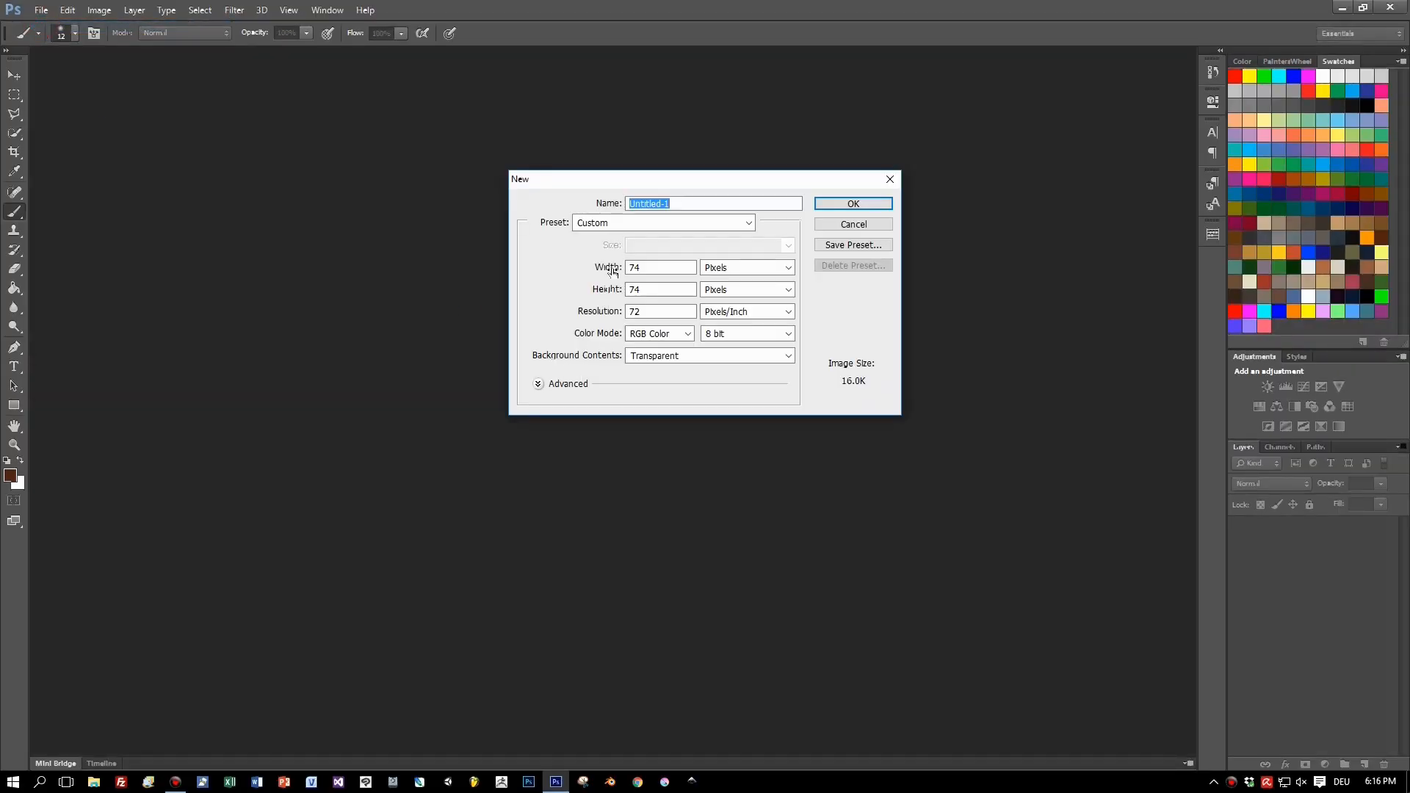
{"action": "double_click", "coordinate": [652, 267]}
{"action": "type", "text": "8080"}
{"action": "double_click", "coordinate": [687, 204]}
{"action": "type", "text": "Ground"}
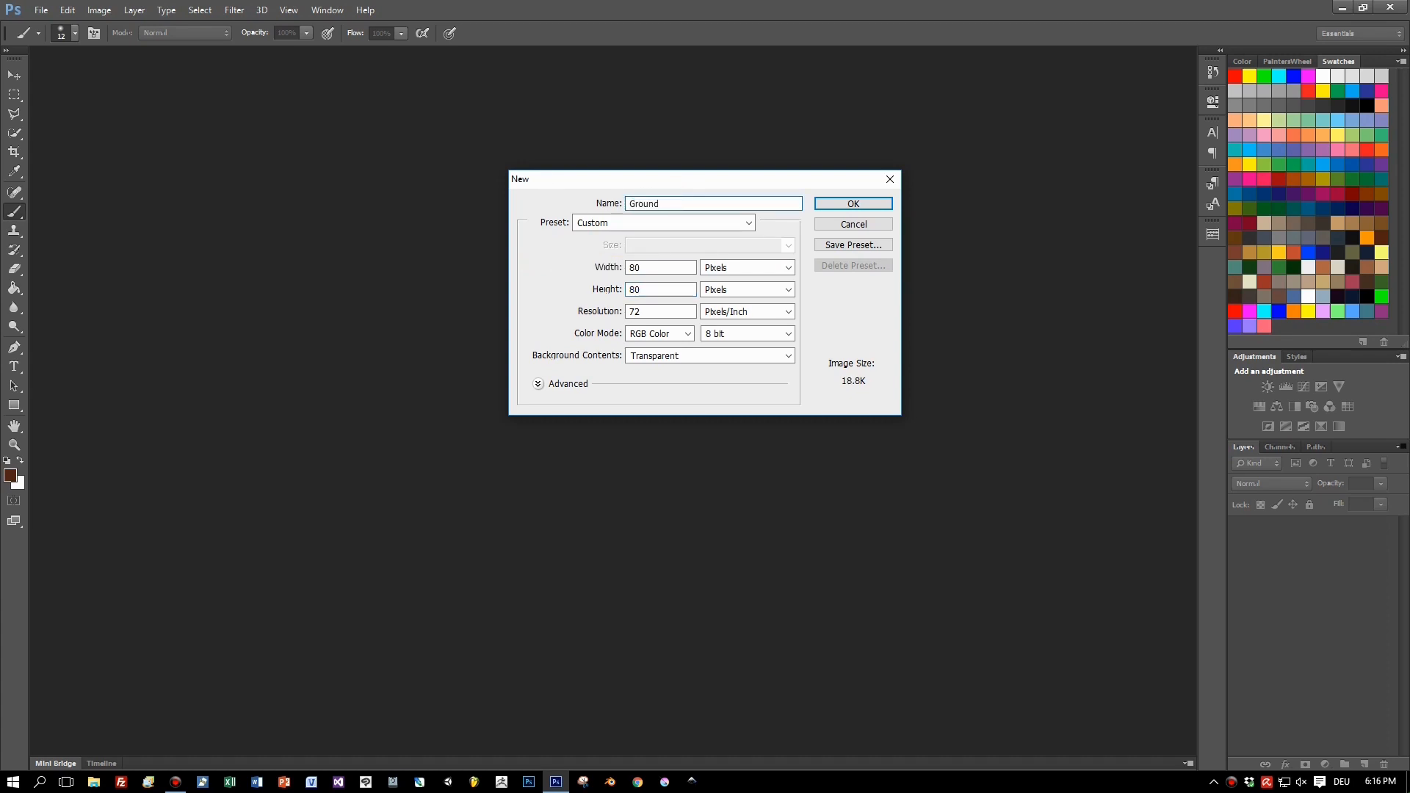
{"action": "type", "text": "1"}
{"action": "left_click", "coordinate": [854, 205]}
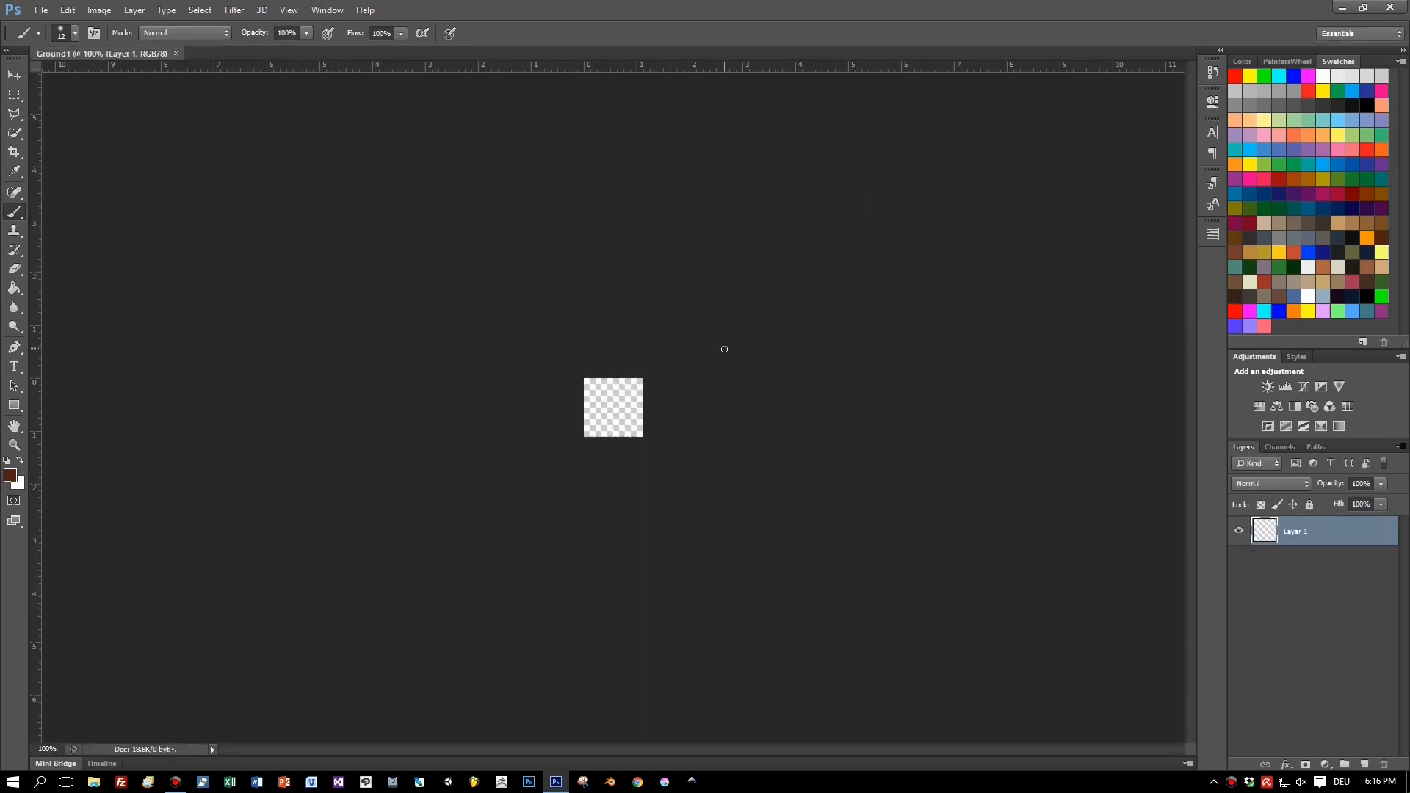
- Paint the tile dark brown with a soft brush, leaving an irregular transparent strip along its right edge
{"action": "scroll", "coordinate": [688, 415], "scroll_direction": "up", "scroll_amount": 3, "text": "alt"}
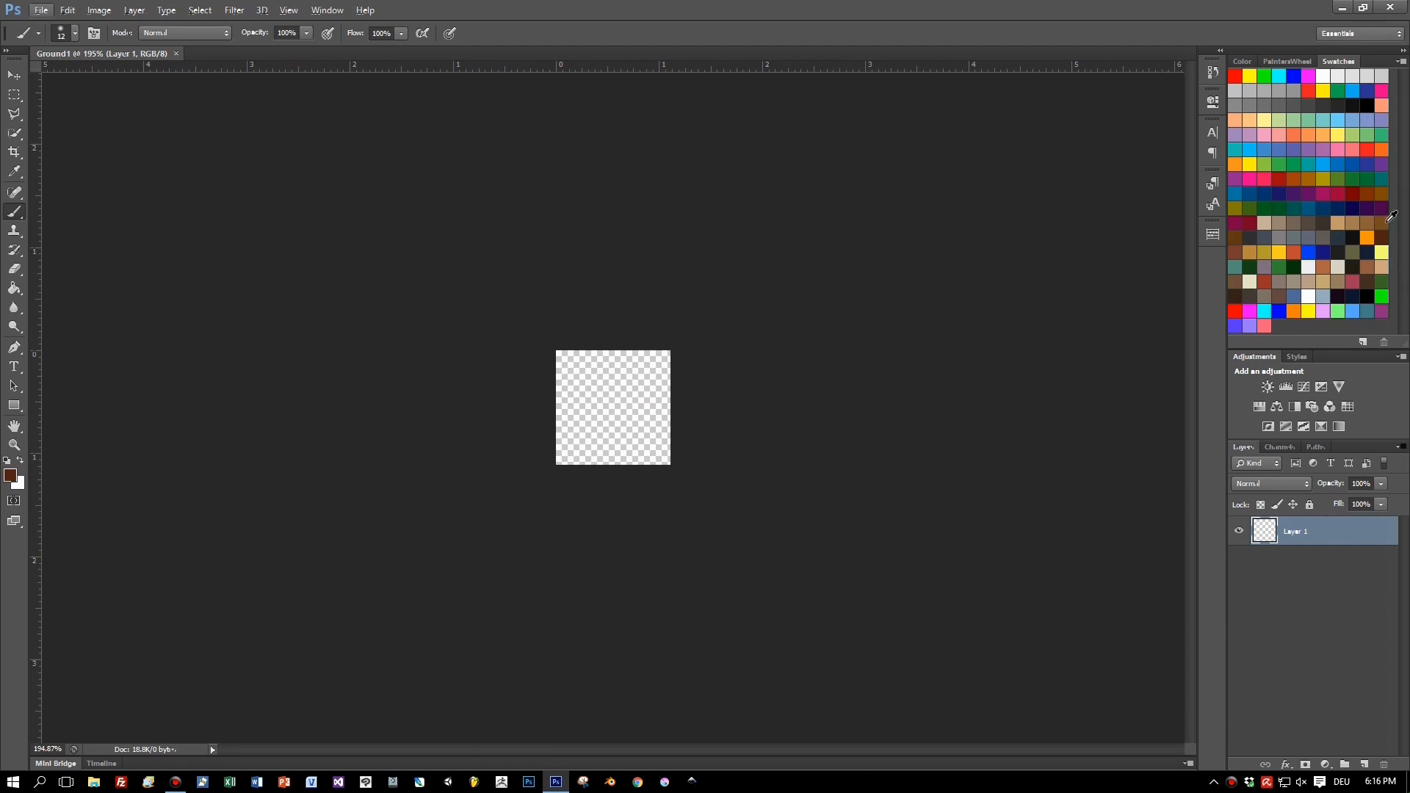
{"action": "left_click", "coordinate": [1236, 237]}
{"action": "right_click", "coordinate": [374, 374]}
{"action": "right_click", "coordinate": [692, 463]}
{"action": "right_click", "coordinate": [631, 405]}
{"action": "left_click_drag", "start_coordinate": [658, 303], "coordinate": [667, 306]}
{"action": "left_click_drag", "start_coordinate": [549, 352], "coordinate": [599, 366]}
{"action": "right_click", "coordinate": [589, 366]}
{"action": "mouse_move", "coordinate": [609, 339]}
{"action": "left_mouse_down"}
{"action": "mouse_move", "coordinate": [621, 343]}
{"action": "mouse_move", "coordinate": [561, 385]}
{"action": "mouse_move", "coordinate": [563, 464]}
{"action": "mouse_move", "coordinate": [650, 414]}
{"action": "mouse_move", "coordinate": [644, 354]}
{"action": "left_mouse_up"}
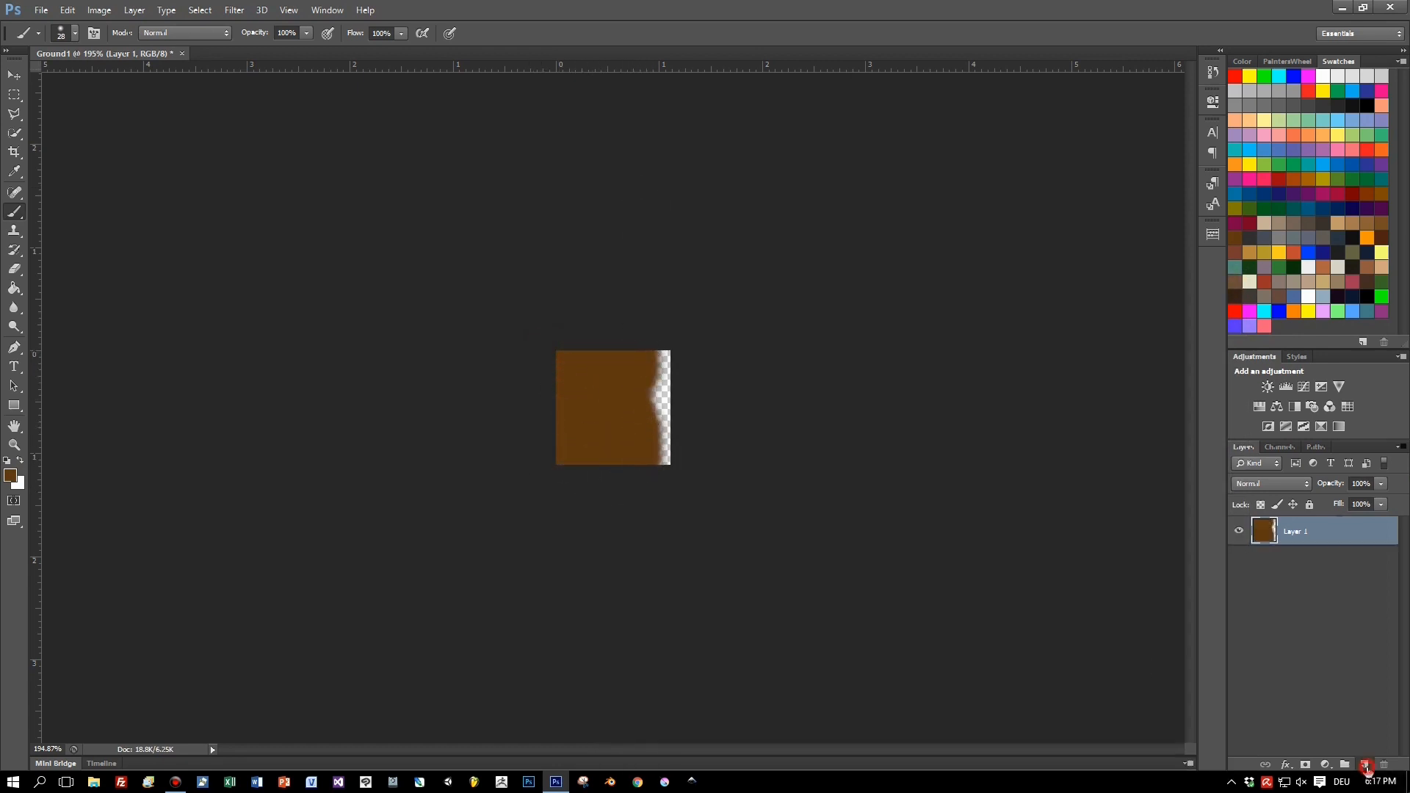
- Add a new layer and paint an uneven lighter-brown band along the right side of the soil
{"action": "key", "text": "ctrl+shift+alt+n"}
{"action": "right_click", "coordinate": [358, 327]}
{"action": "right_click", "coordinate": [593, 387]}
{"action": "mouse_move", "coordinate": [650, 341]}
{"action": "left_mouse_down"}
{"action": "mouse_move", "coordinate": [696, 343]}
{"action": "mouse_move", "coordinate": [651, 404]}
{"action": "mouse_move", "coordinate": [641, 490]}
{"action": "mouse_move", "coordinate": [629, 419]}
{"action": "left_mouse_up"}
{"action": "left_click", "coordinate": [518, 324]}
{"action": "key", "text": "e"}
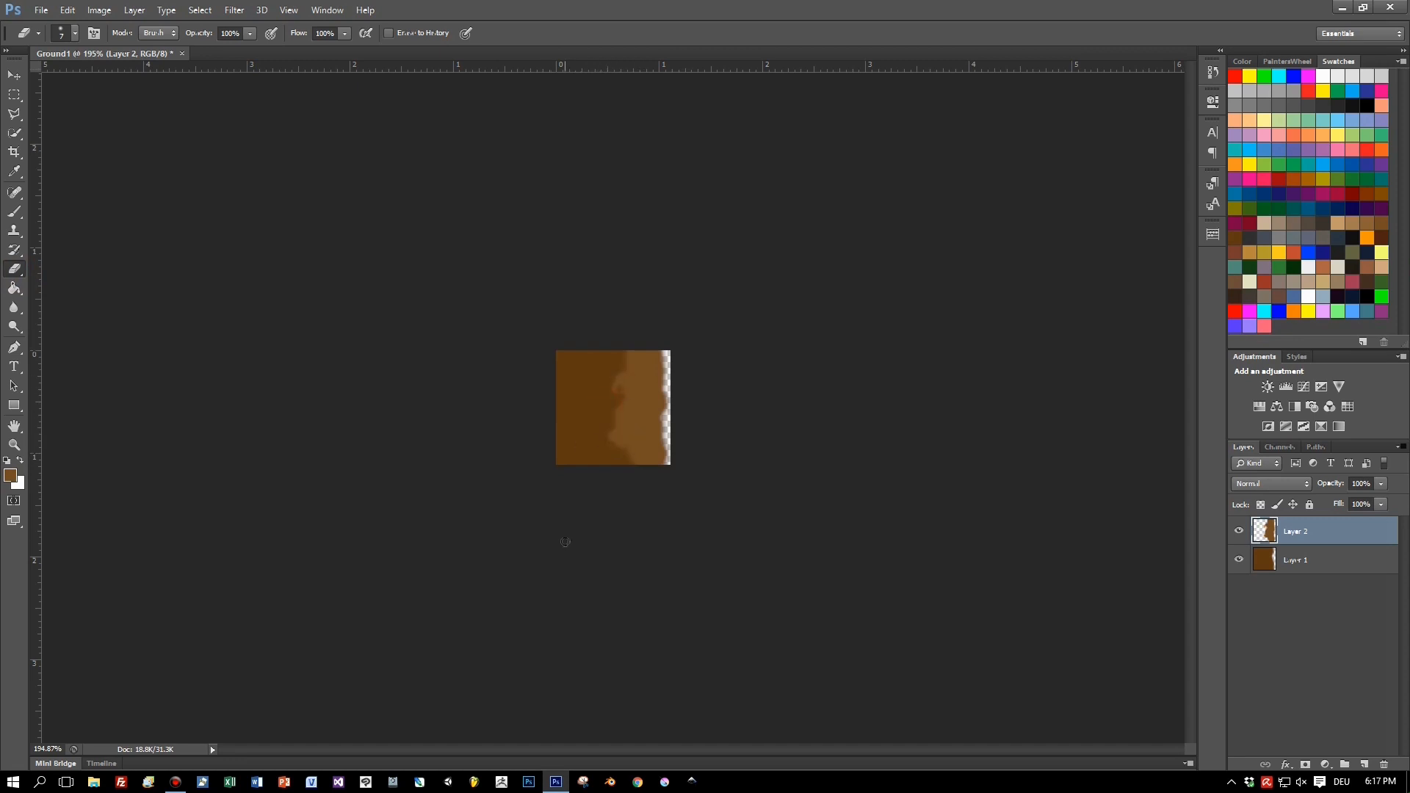
- Stipple dark-brown speckles over the lighter-brown band with a textured brush tip
{"action": "left_click", "coordinate": [13, 211]}
{"action": "right_click", "coordinate": [759, 504]}
{"action": "left_click_drag", "start_coordinate": [640, 303], "coordinate": [629, 304]}
{"action": "left_click", "coordinate": [75, 33]}
{"action": "left_click", "coordinate": [548, 358]}
{"action": "left_click", "coordinate": [33, 79]}
{"action": "left_click", "coordinate": [925, 396]}
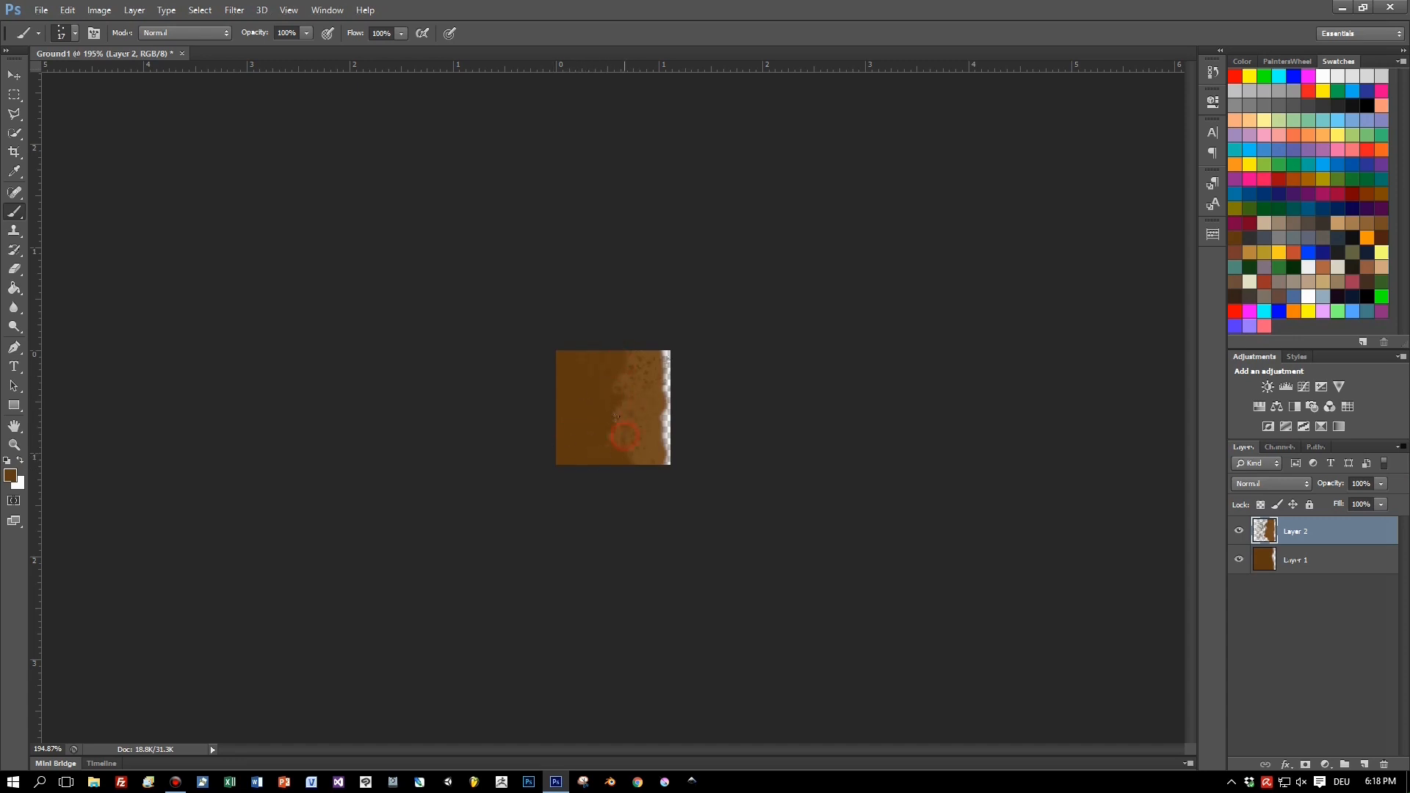
{"action": "left_click", "coordinate": [75, 33]}
{"action": "double_click", "coordinate": [266, 145]}
- Erase the lighter-brown overhang along the tile's right edge with a soft round eraser
{"action": "left_click", "coordinate": [15, 270]}
{"action": "left_click", "coordinate": [75, 33]}
{"action": "double_click", "coordinate": [126, 168]}
{"action": "left_click_drag", "start_coordinate": [667, 353], "coordinate": [664, 475]}
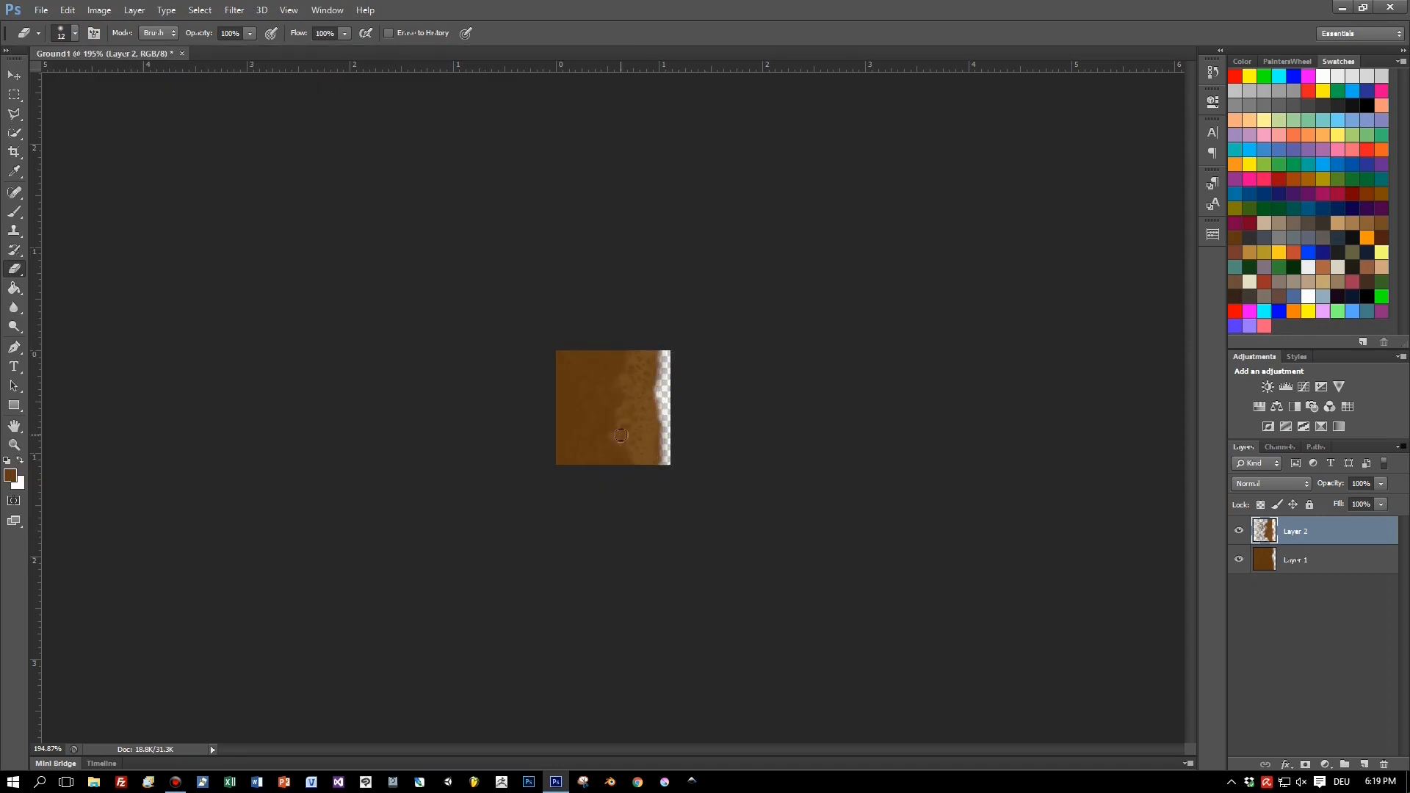
- Sample the lighter brown and dab soft round spots onto the dark soil beside the band
{"action": "double_click", "coordinate": [15, 445]}
{"action": "scroll", "coordinate": [639, 496], "scroll_direction": "up", "scroll_amount": 12, "text": "alt"}
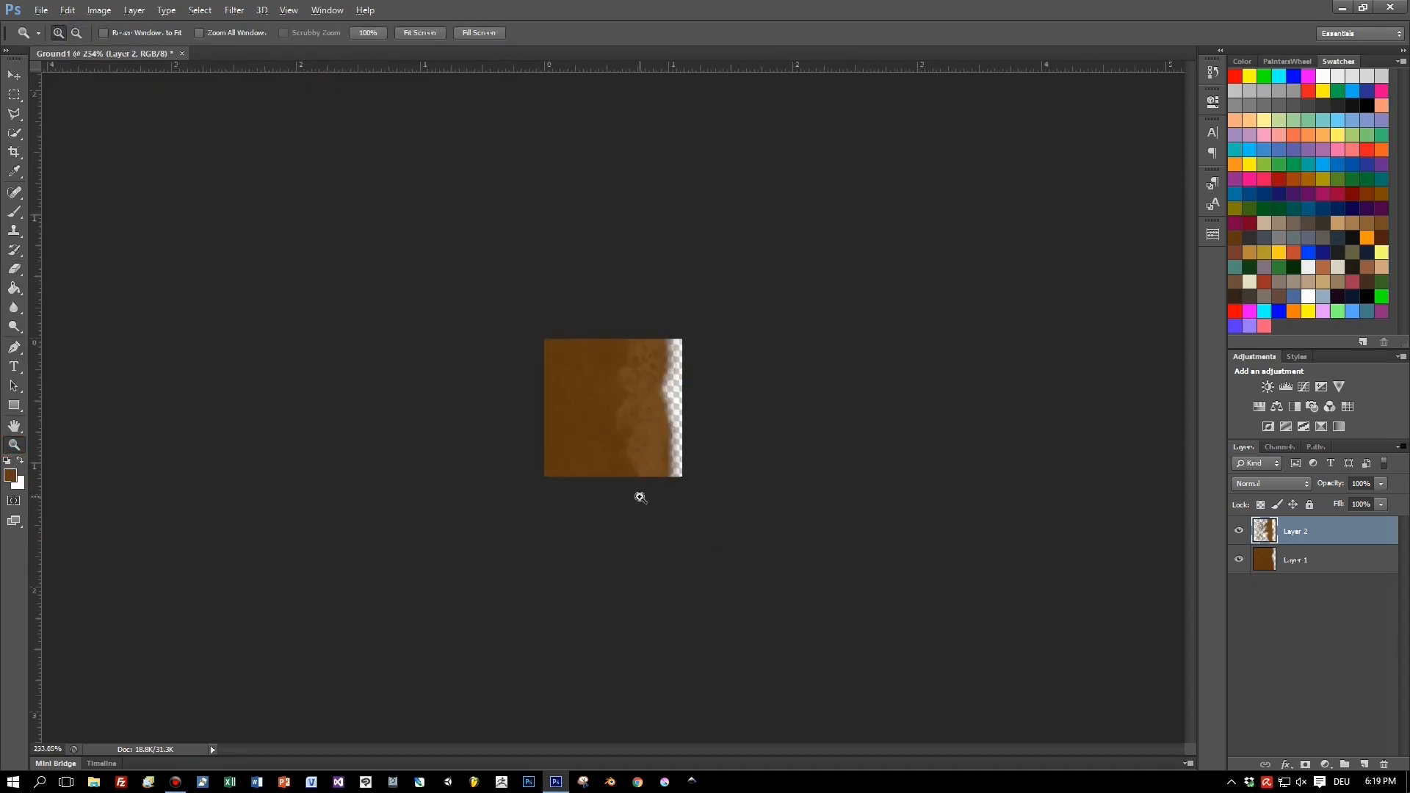
{"action": "left_click", "coordinate": [20, 216]}
{"action": "left_click", "coordinate": [666, 374], "text": "alt"}
{"action": "left_click", "coordinate": [608, 466]}
{"action": "left_click", "coordinate": [614, 465]}
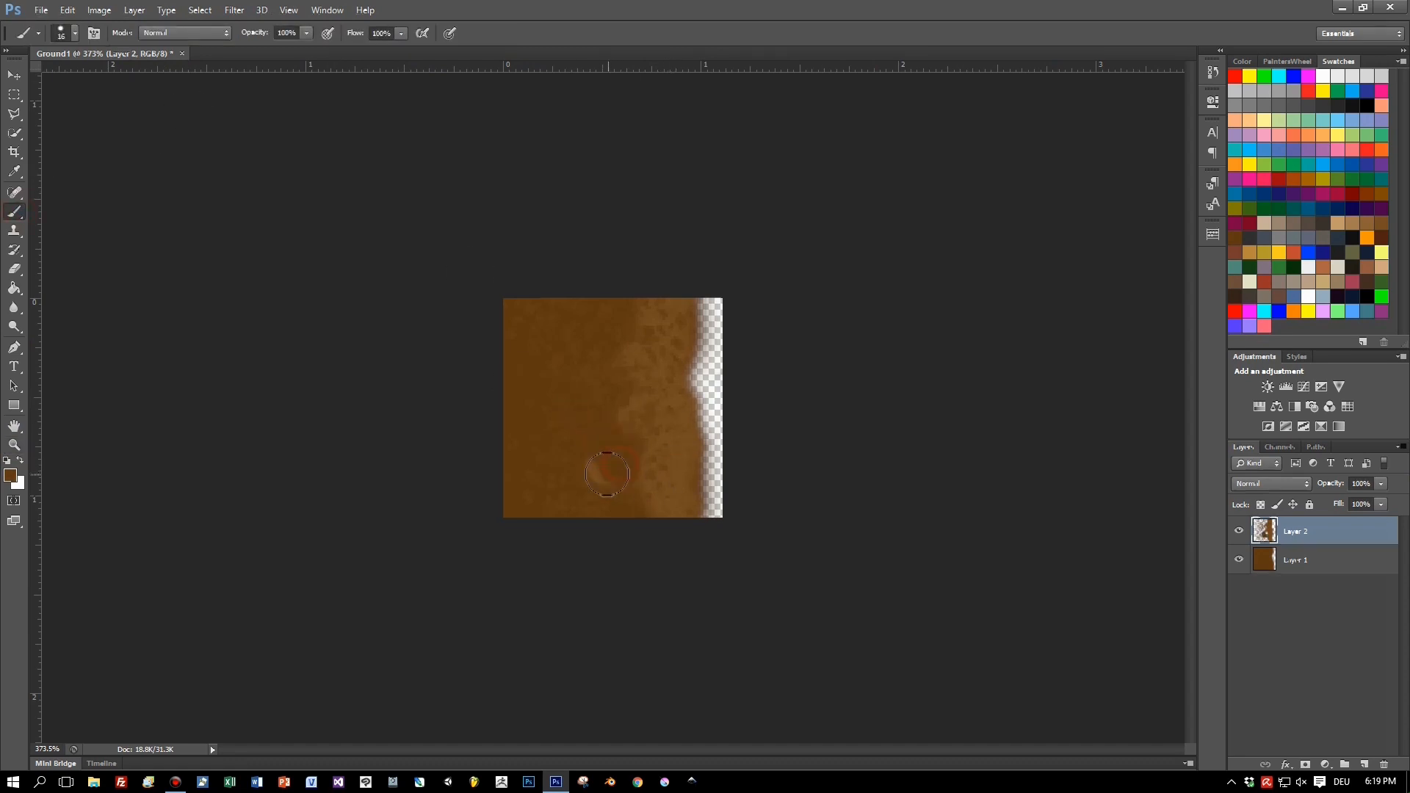
- Duplicate both soil layers and hide the two originals
{"action": "left_click", "coordinate": [1322, 561], "text": "shift"}
{"action": "right_click", "coordinate": [1322, 561]}
{"action": "left_click", "coordinate": [823, 240]}
{"action": "left_click", "coordinate": [823, 240]}
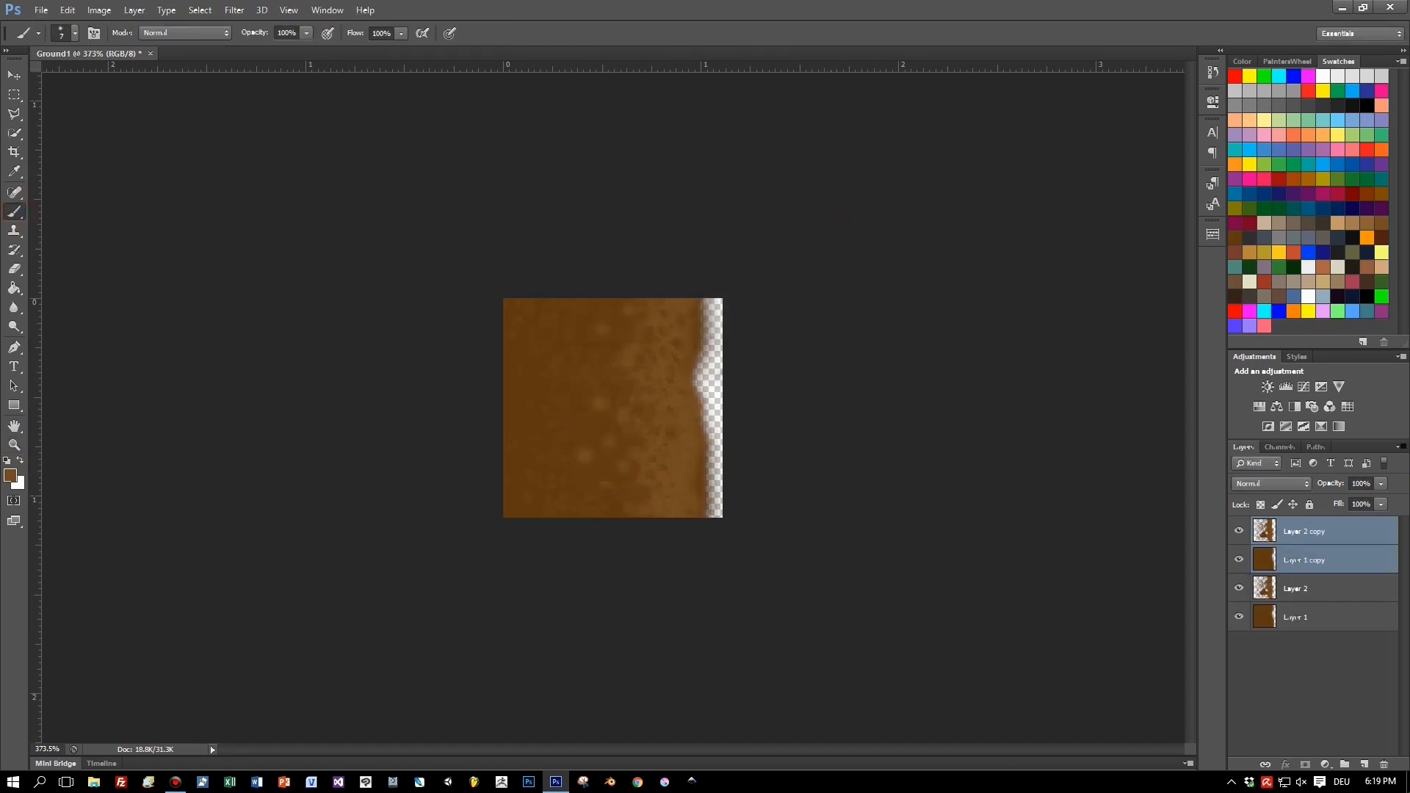
{"action": "left_click", "coordinate": [1313, 591]}
{"action": "left_click", "coordinate": [1239, 588]}
{"action": "left_click", "coordinate": [1240, 617]}
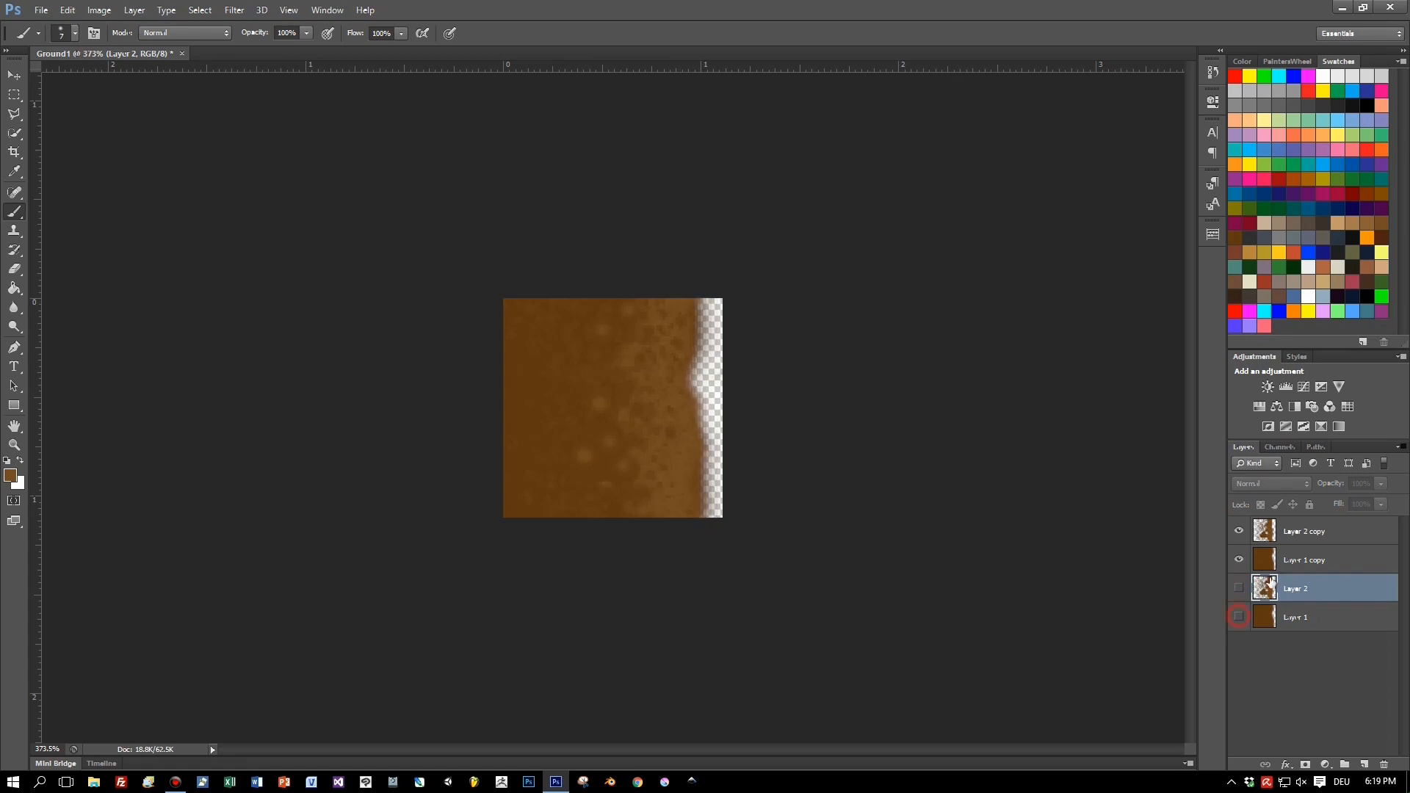
- Merge the Layer 2 copy down into the Layer 1 copy
{"action": "left_click", "coordinate": [1296, 533]}
{"action": "right_click", "coordinate": [1296, 532]}
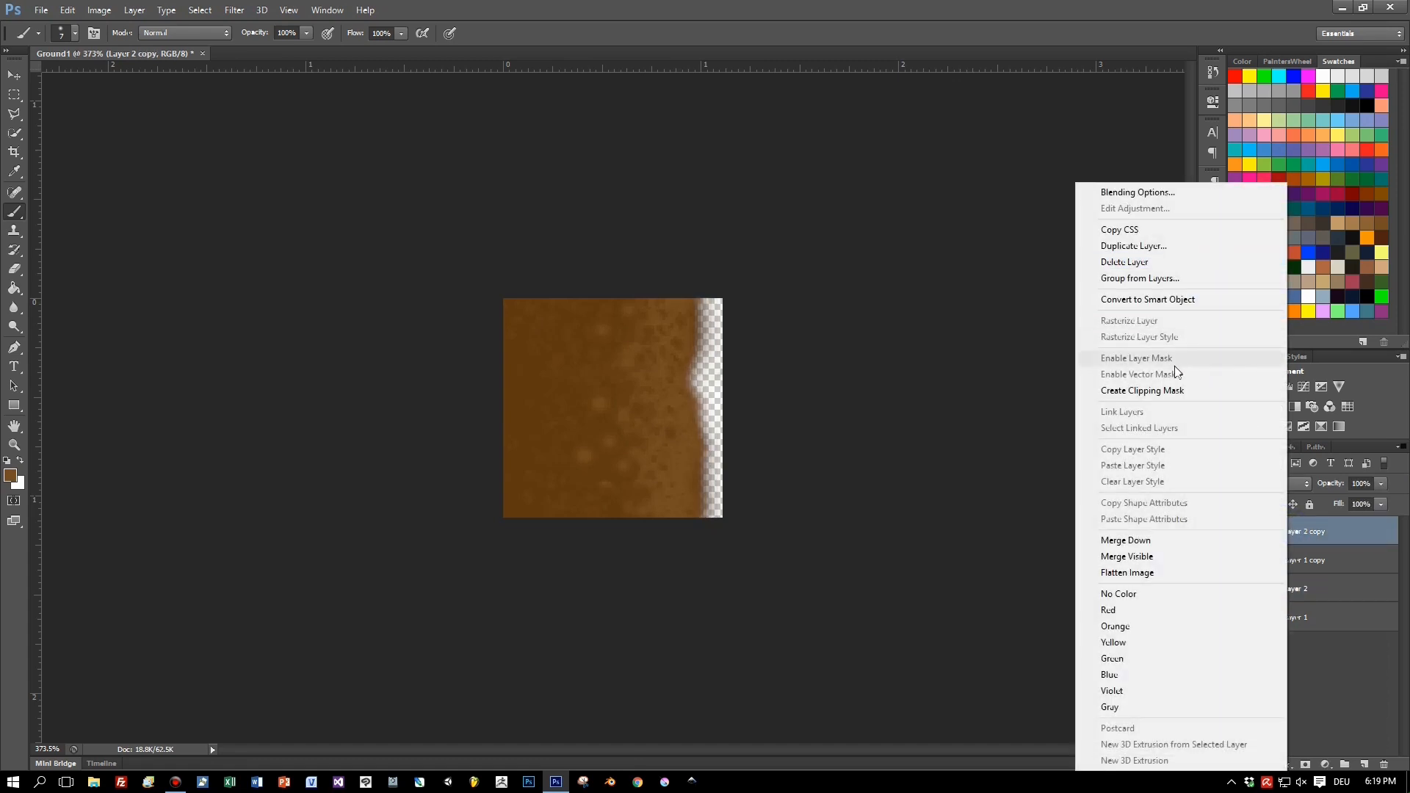
{"action": "left_click", "coordinate": [1171, 540]}
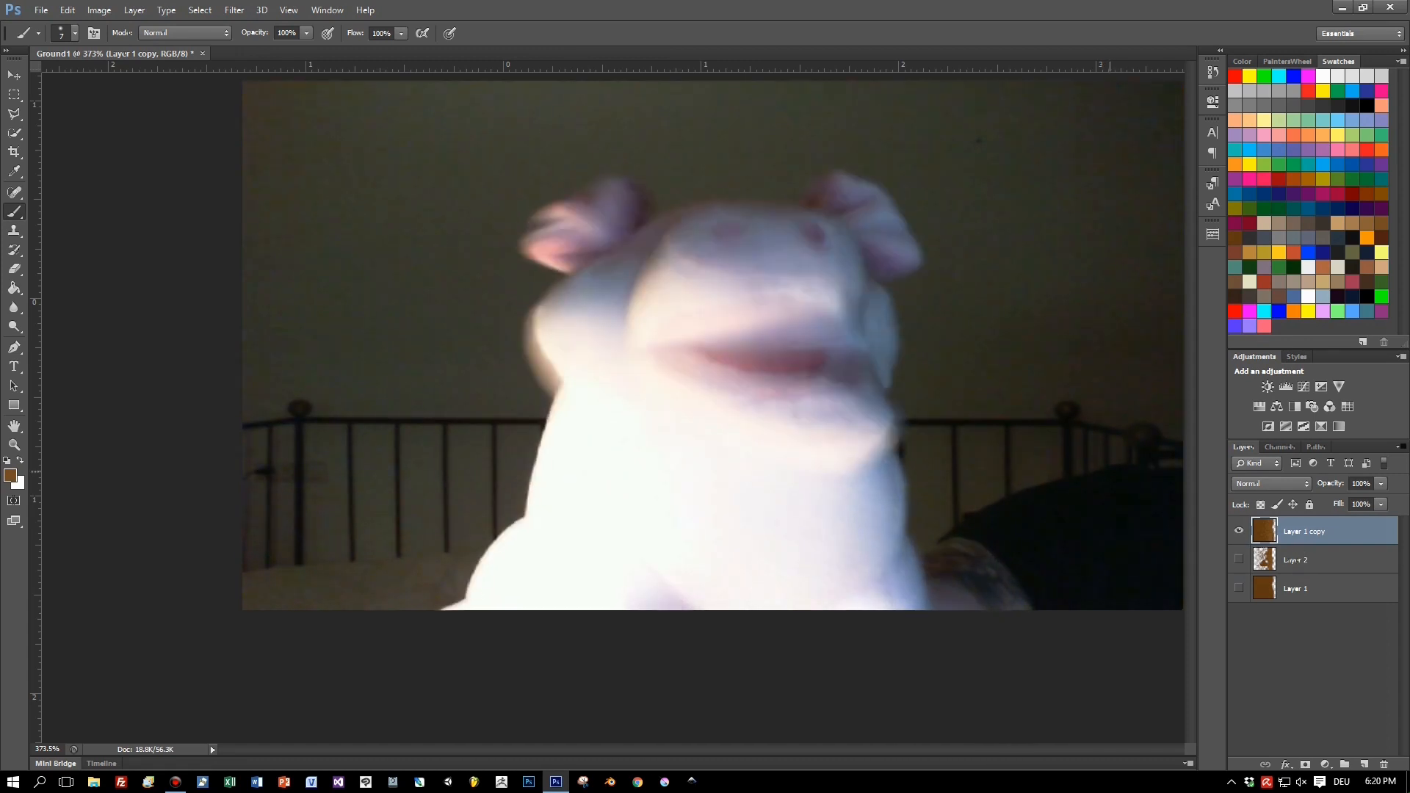
- Copy a strip from the bottom of the merged soil to a new layer and move it to the tile's top edge
{"action": "key", "text": "m"}
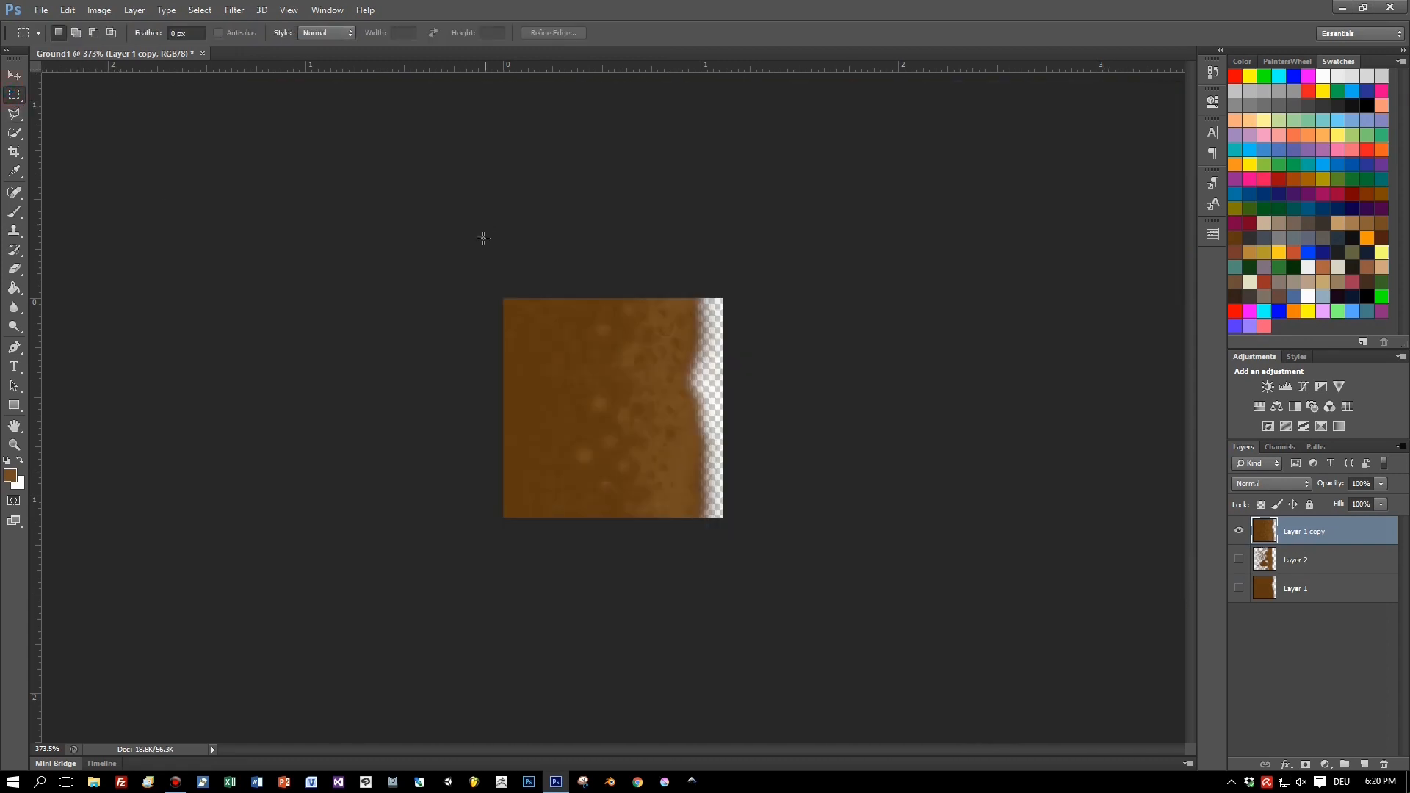
{"action": "left_click_drag", "start_coordinate": [836, 556], "coordinate": [474, 481]}
{"action": "key", "text": "ctrl+j"}
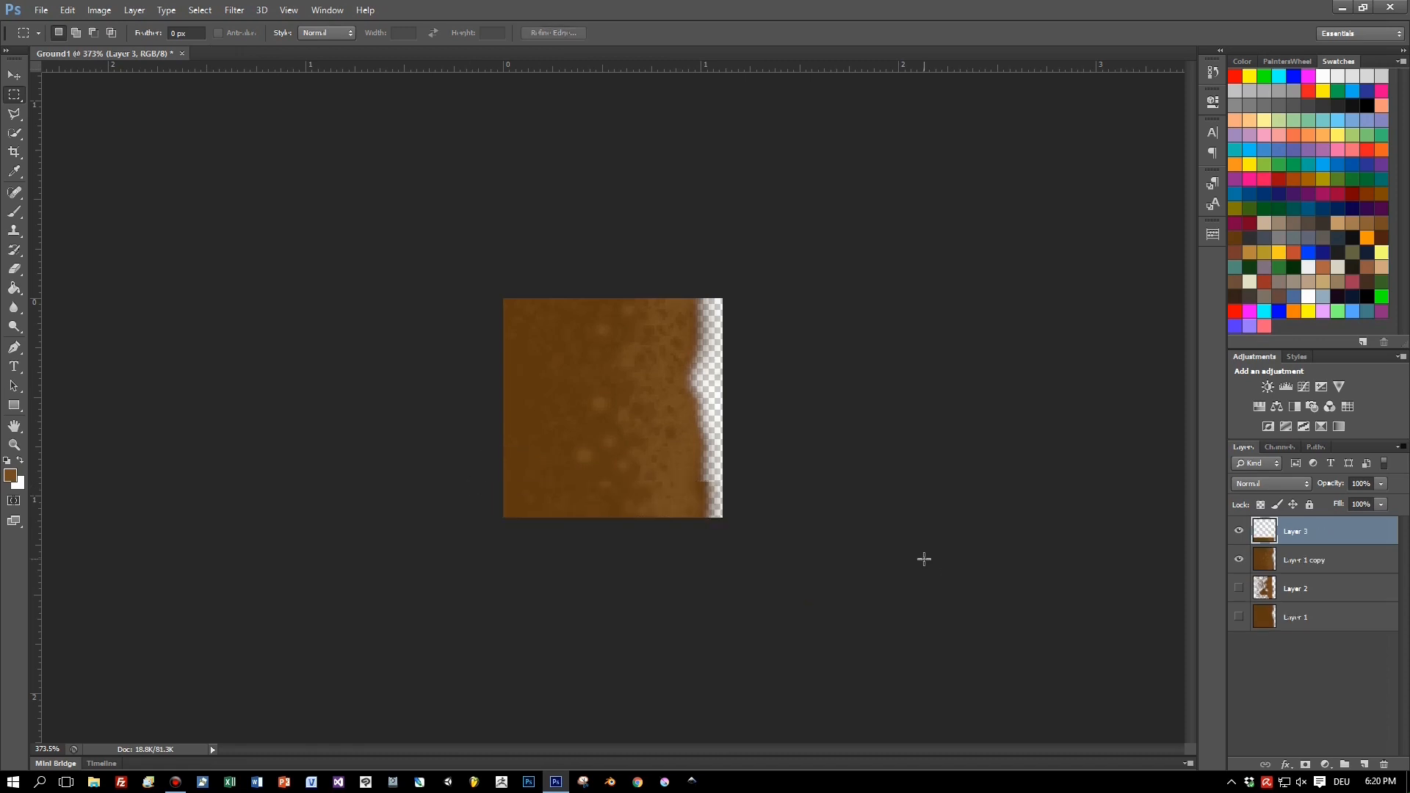
{"action": "left_click", "coordinate": [14, 76]}
{"action": "left_click_drag", "start_coordinate": [631, 505], "coordinate": [623, 312]}
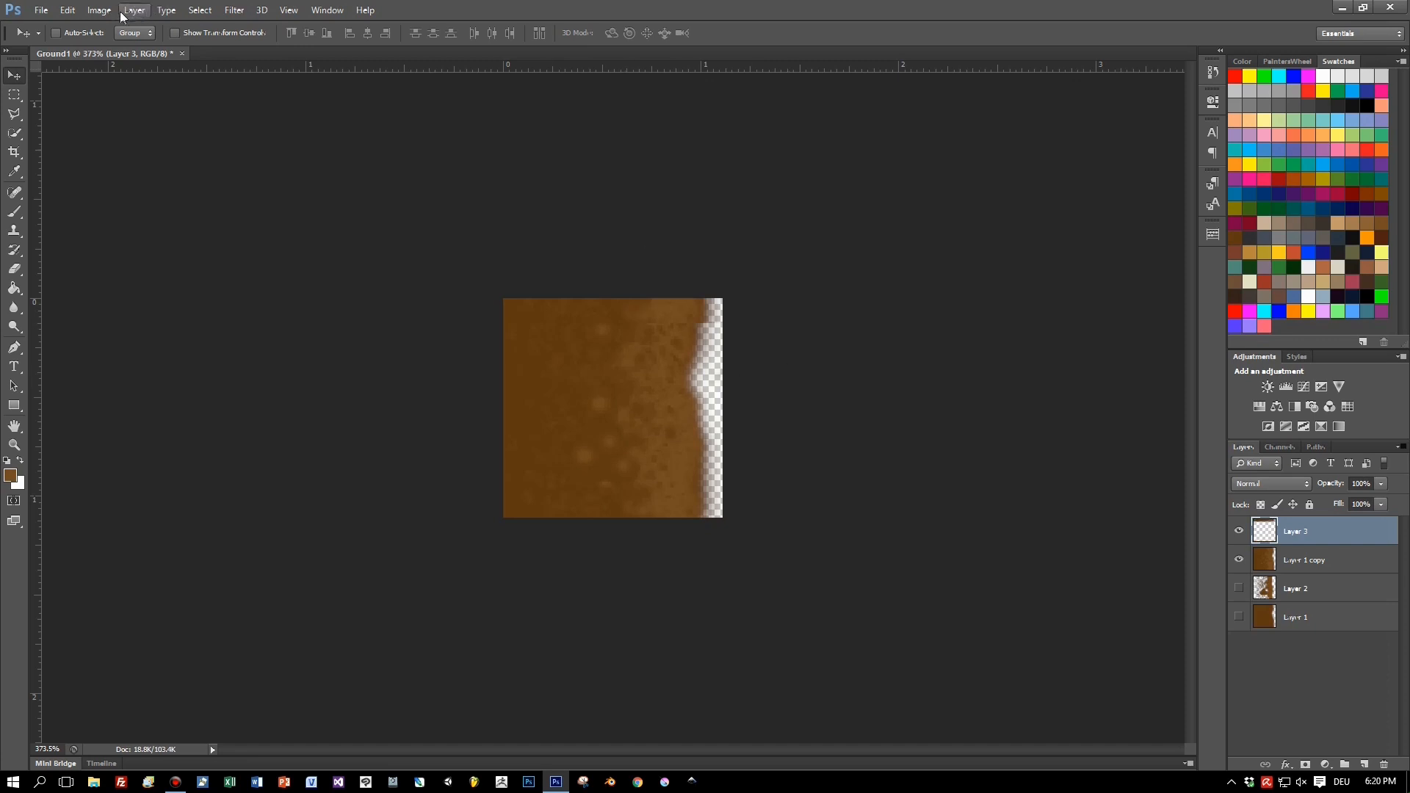
- Flip the copied strip vertically and merge it down into the Layer 1 copy
{"action": "left_click", "coordinate": [134, 10]}
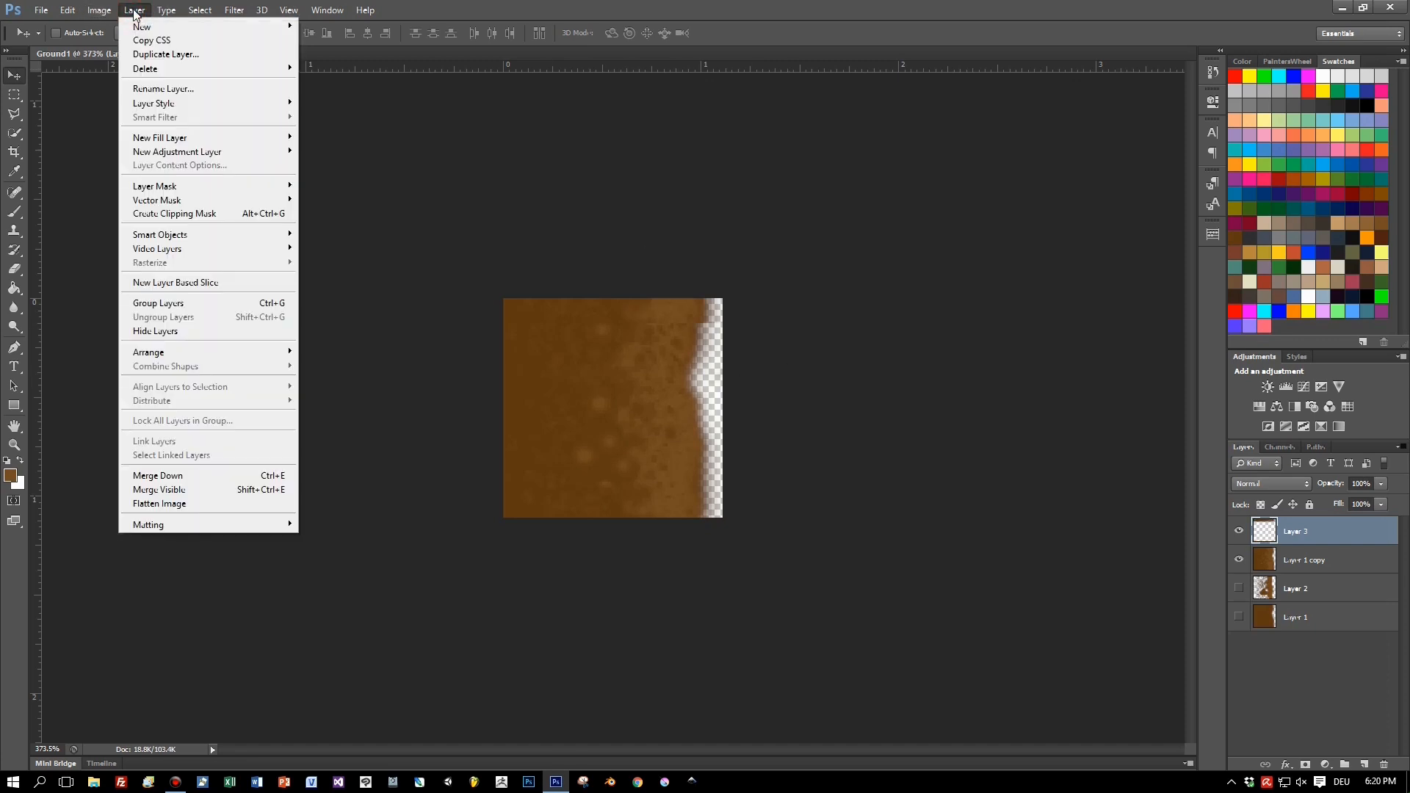
{"action": "mouse_move", "coordinate": [67, 10]}
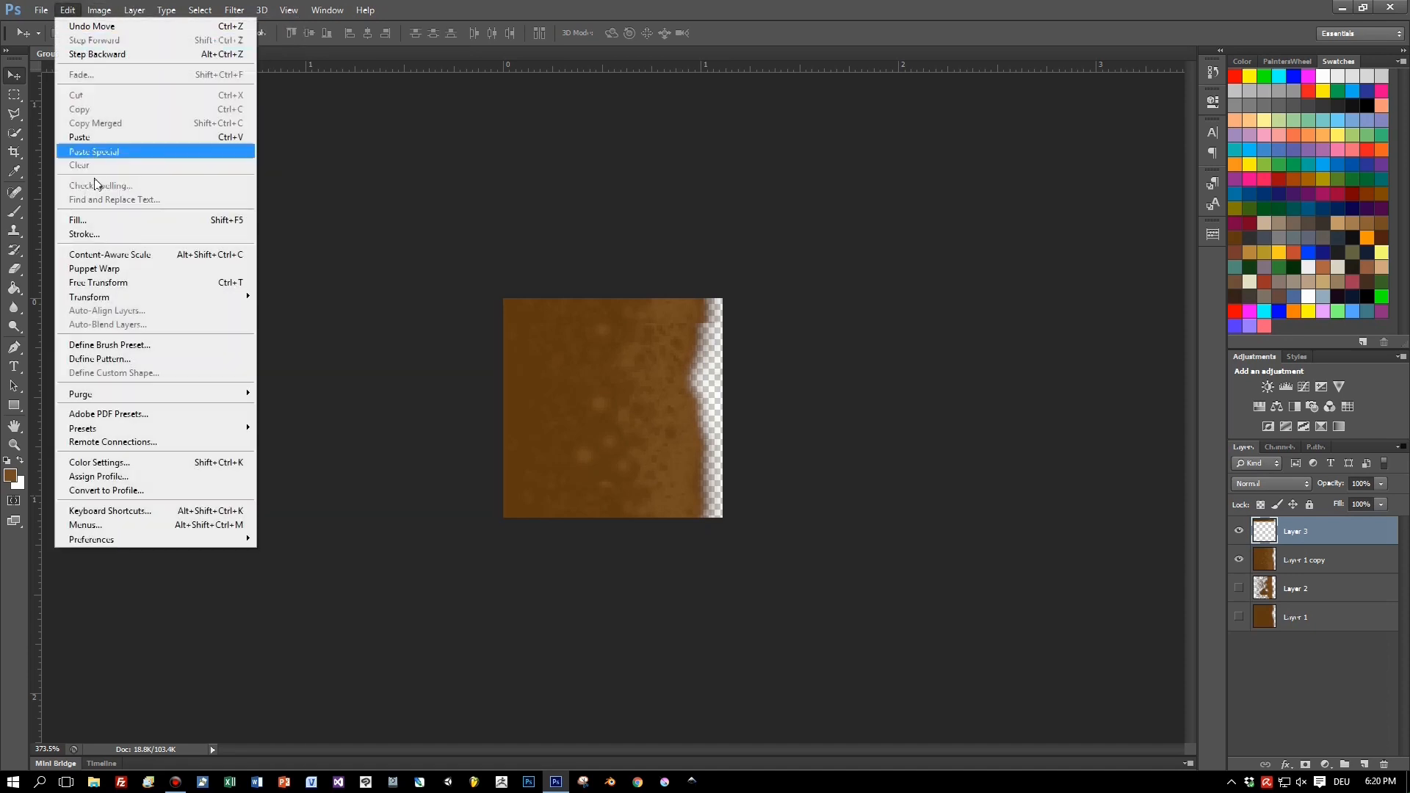
{"action": "mouse_move", "coordinate": [118, 301]}
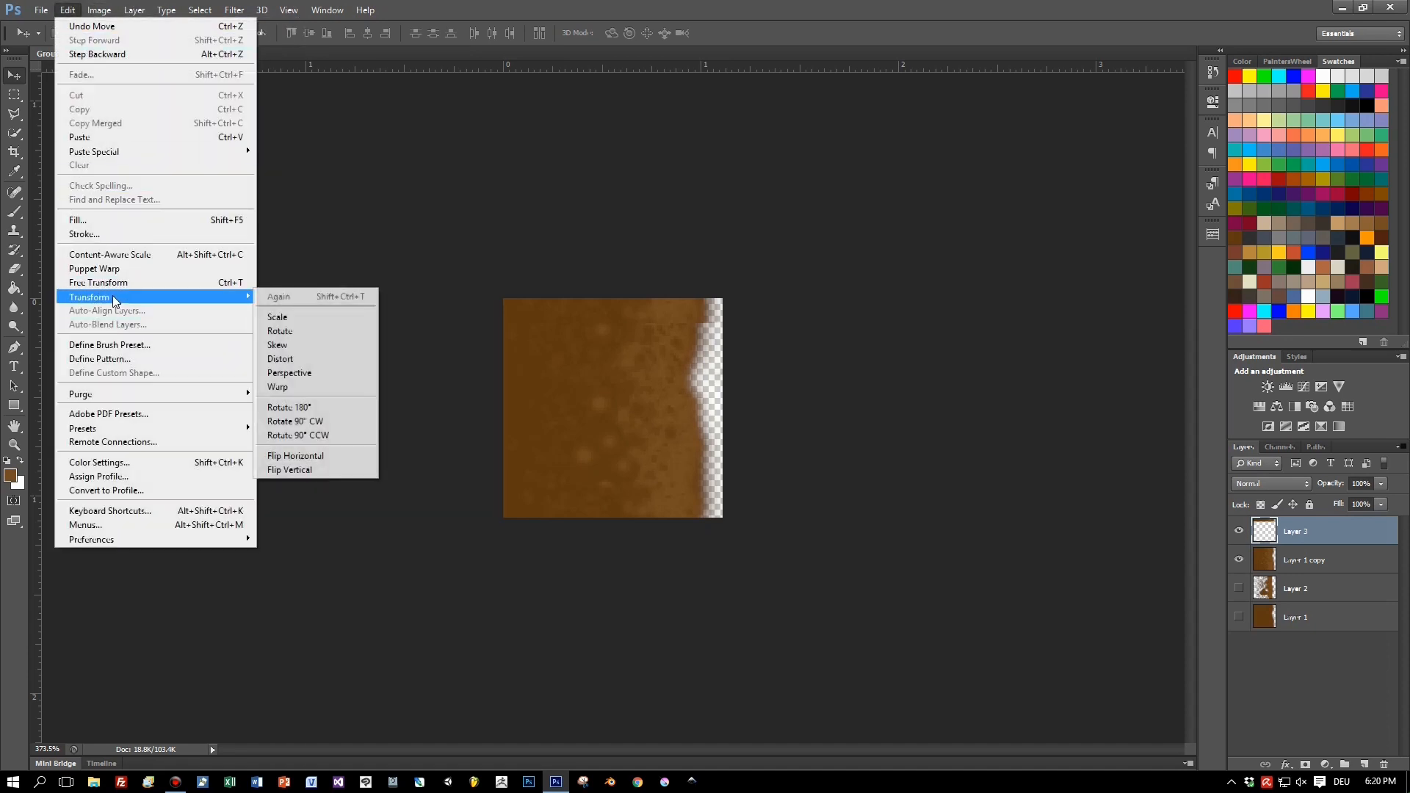
{"action": "left_click", "coordinate": [327, 470]}
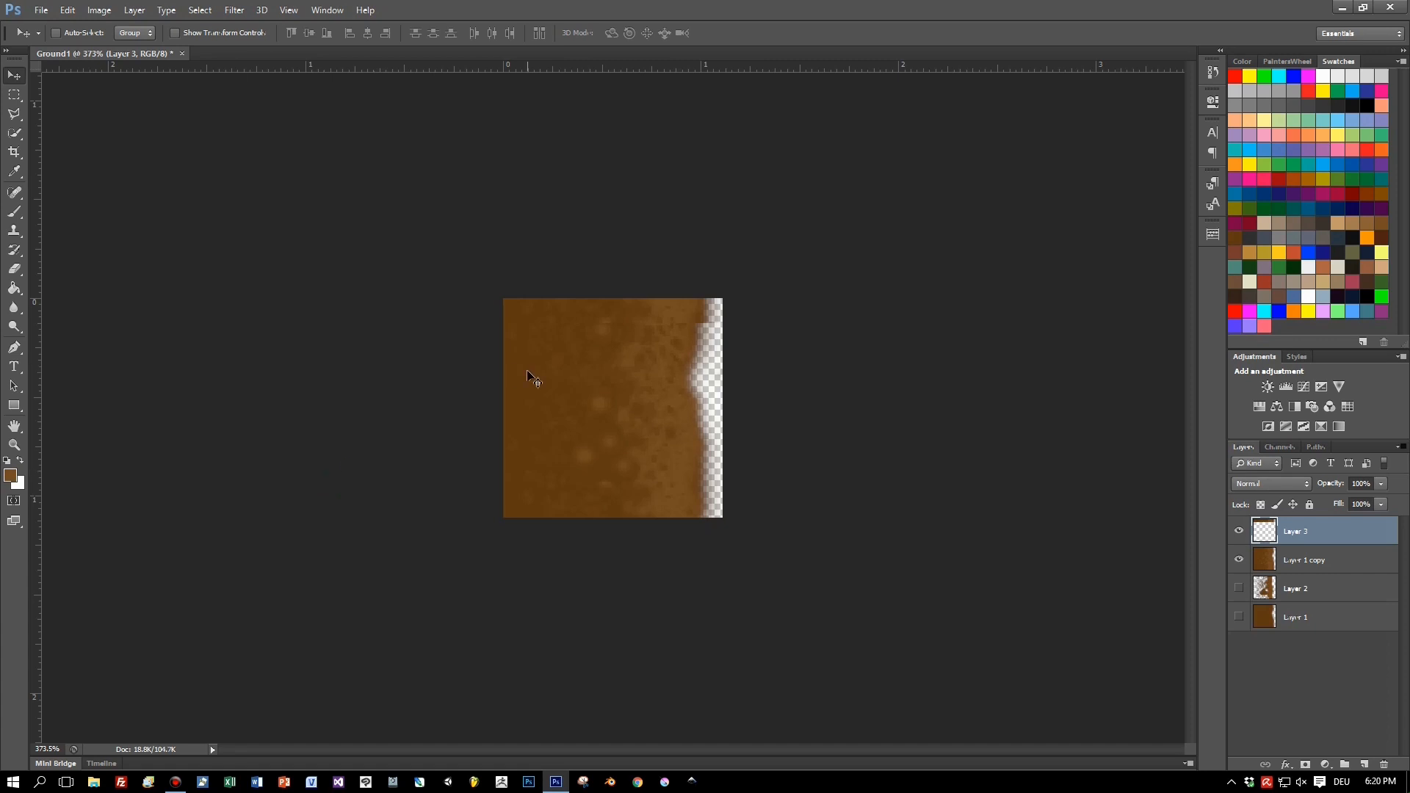
{"action": "right_click", "coordinate": [1322, 537]}
{"action": "left_click", "coordinate": [1222, 540]}
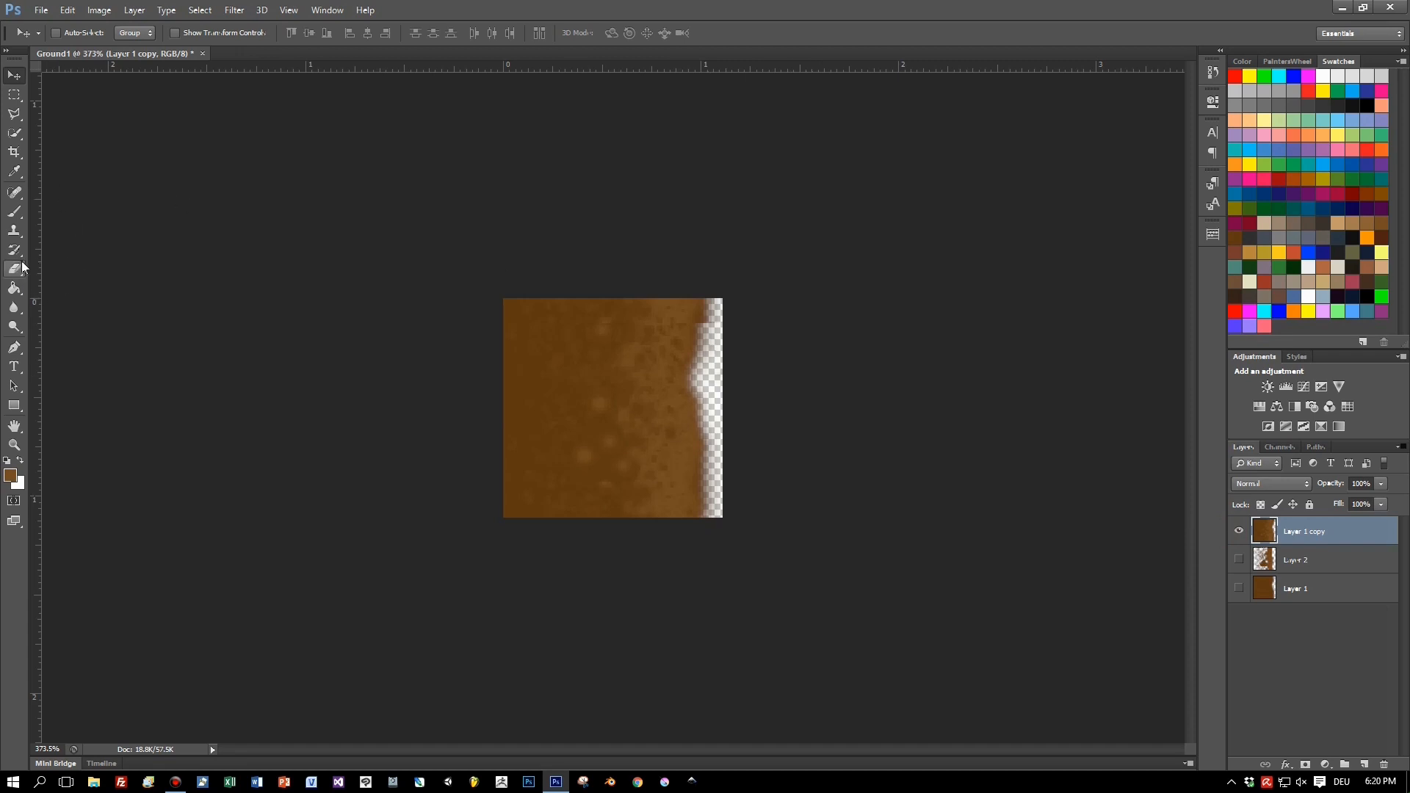
- Smooth the seam near the upper end of the soil's right edge with the Eraser, undoing the first stroke
{"action": "mouse_move", "coordinate": [736, 314]}
{"action": "left_mouse_down"}
{"action": "mouse_move", "coordinate": [714, 317]}
{"action": "mouse_move", "coordinate": [714, 287]}
{"action": "left_mouse_up"}
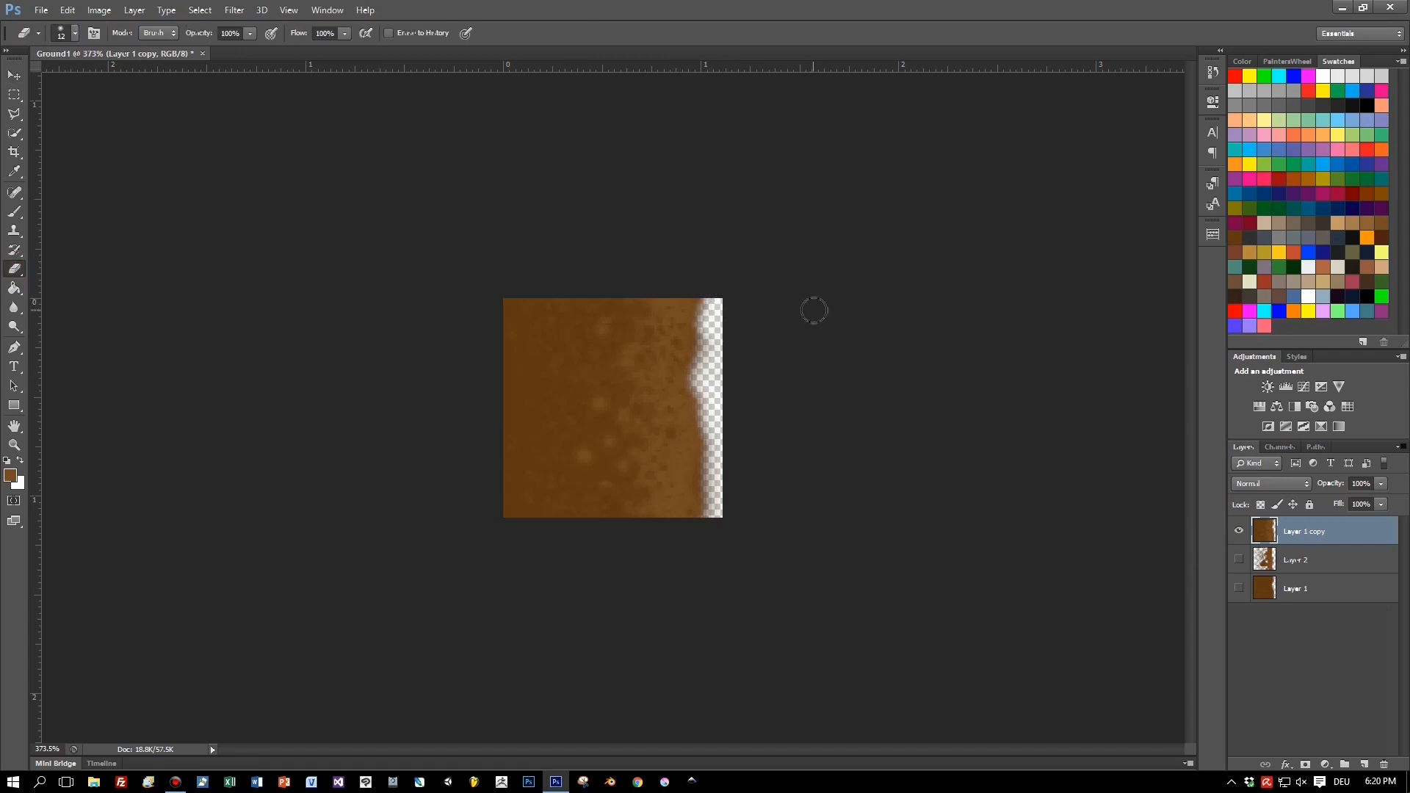
{"action": "key", "text": "ctrl+z"}
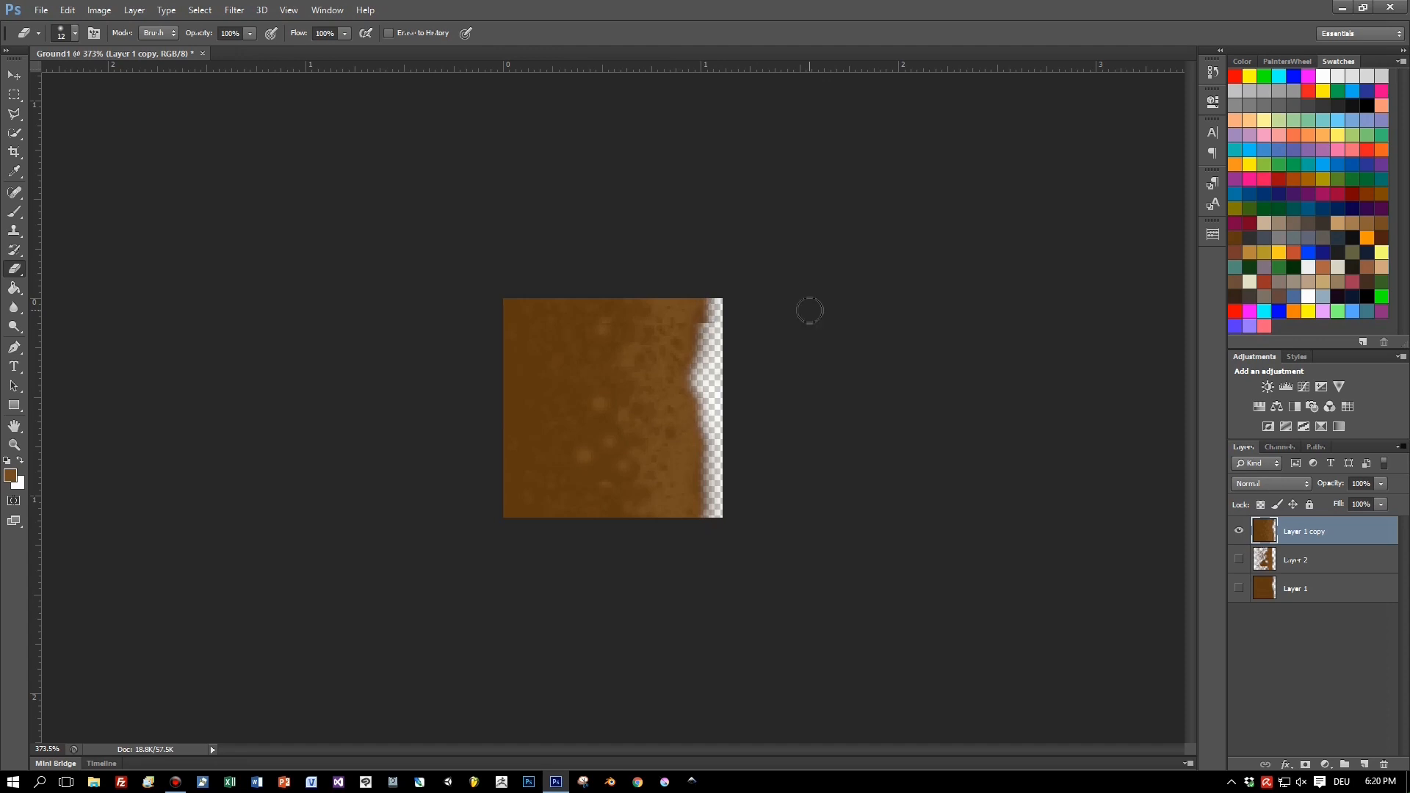
{"action": "left_click_drag", "start_coordinate": [728, 331], "coordinate": [718, 328]}
{"action": "left_click", "coordinate": [14, 211]}
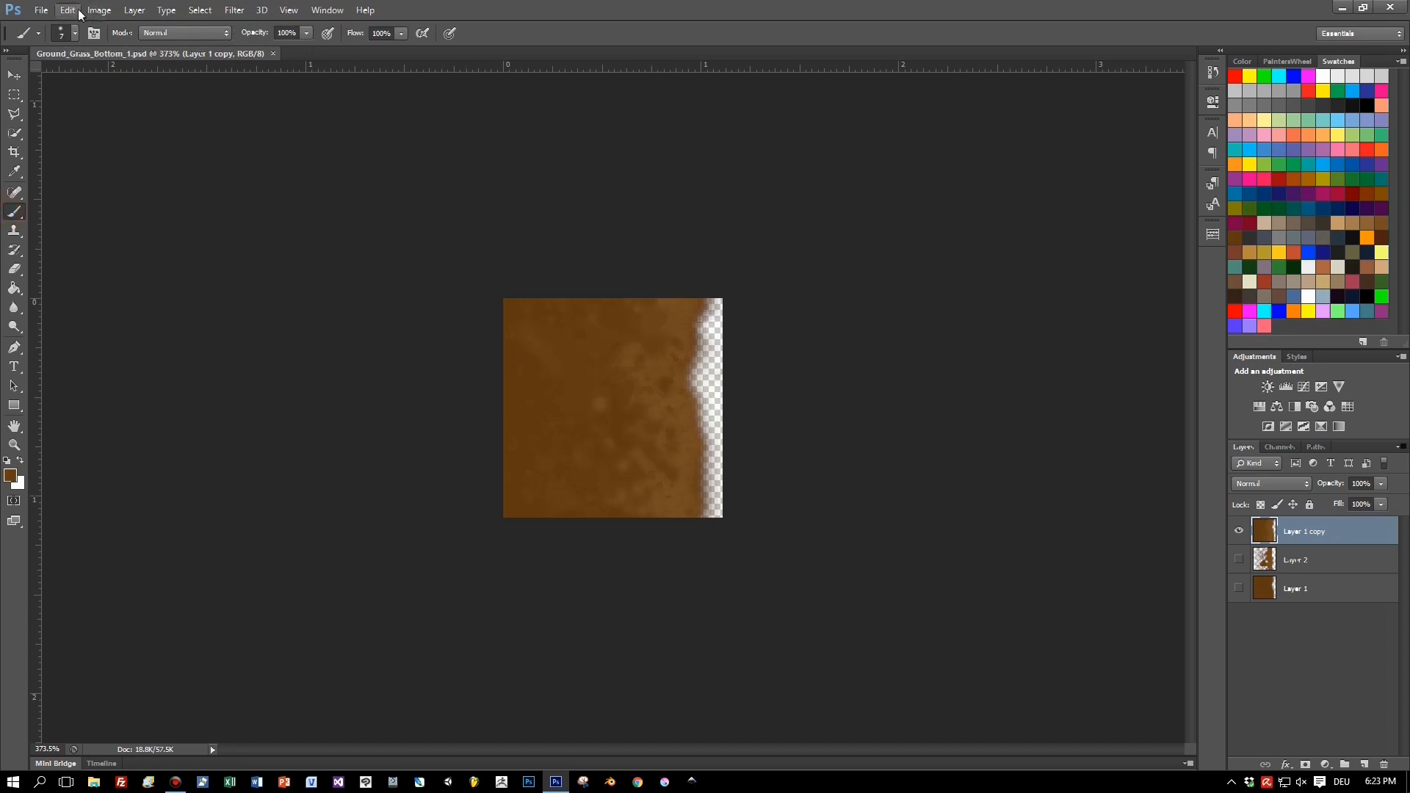
- Rotate the whole image 90° clockwise
{"action": "left_click", "coordinate": [98, 10]}
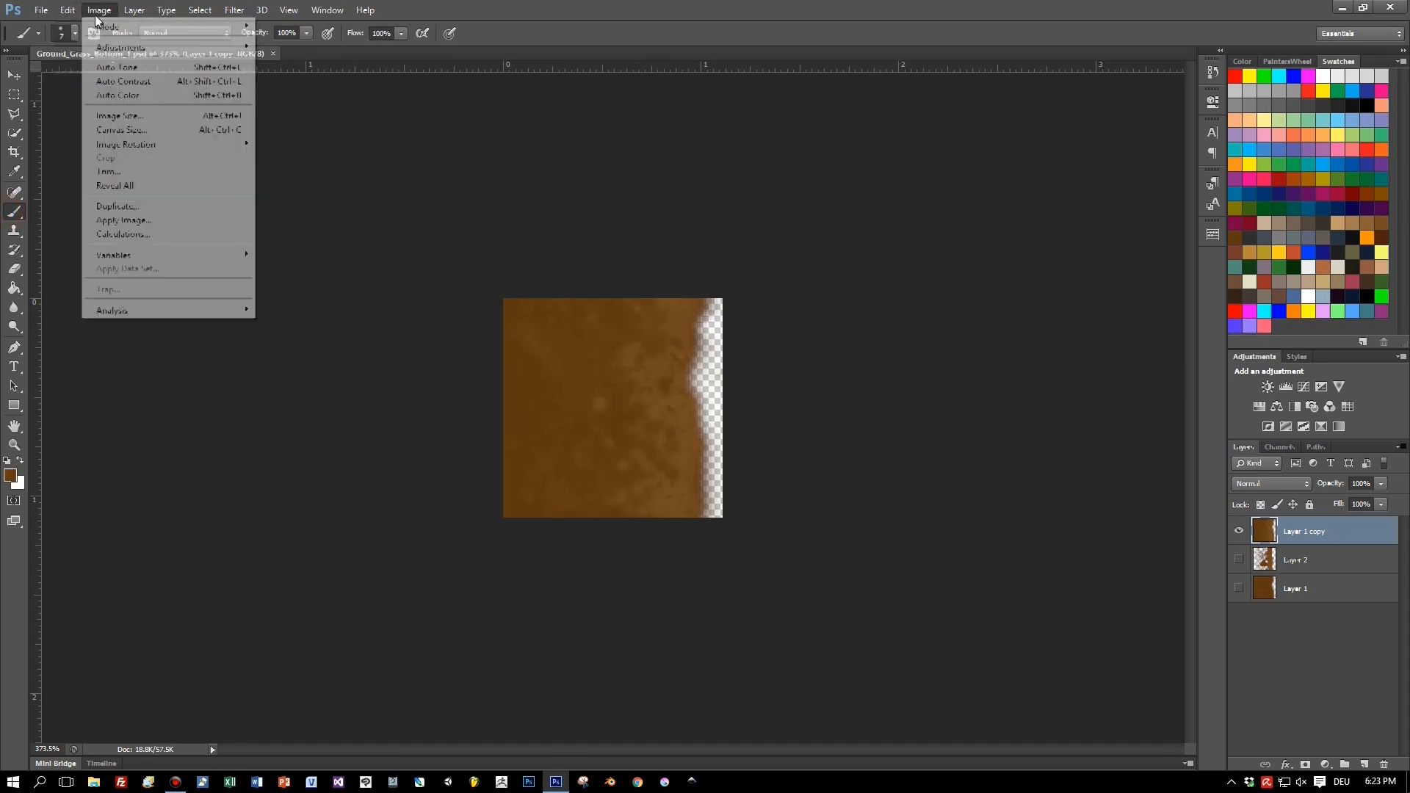
{"action": "mouse_move", "coordinate": [176, 257]}
{"action": "mouse_move", "coordinate": [176, 144]}
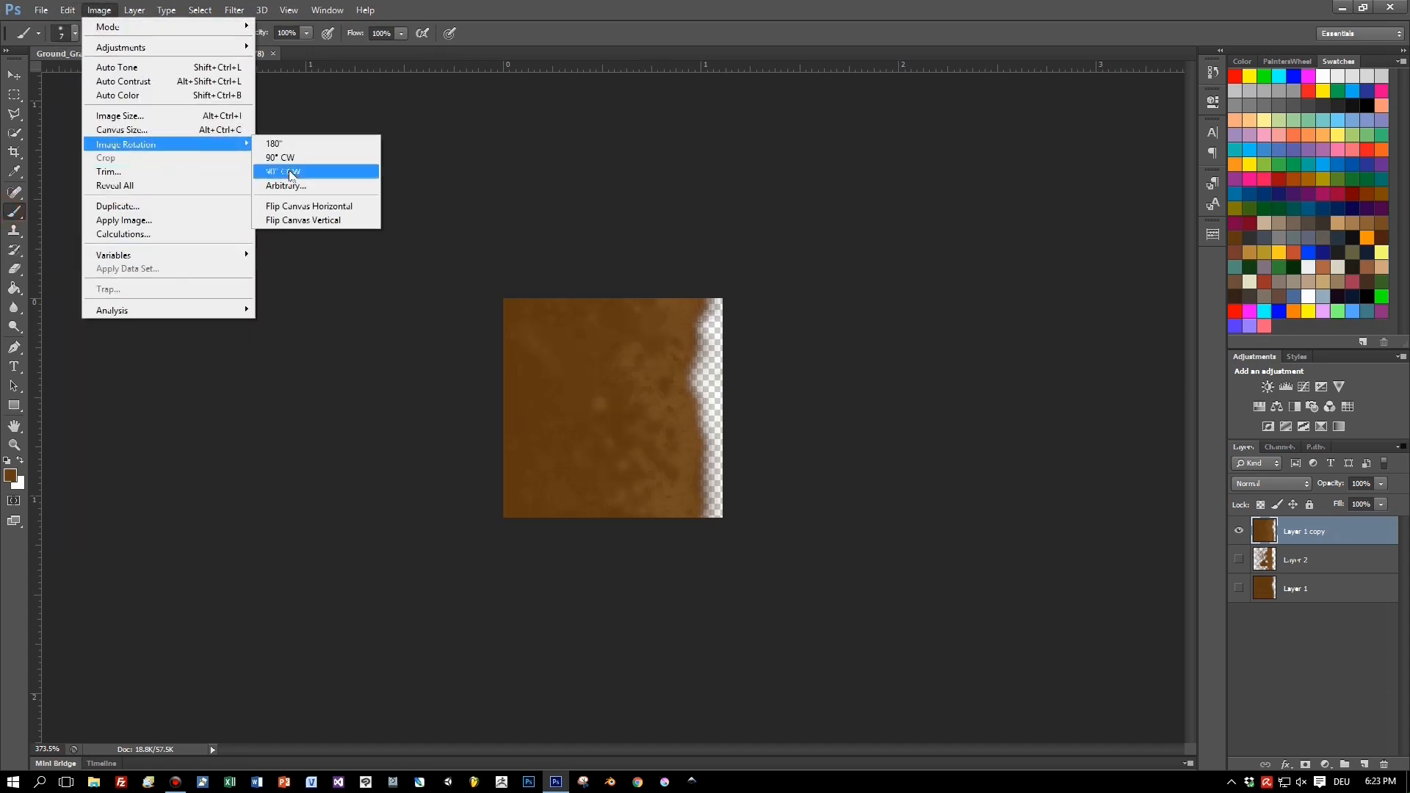
{"action": "left_click", "coordinate": [289, 159]}
- Add a new layer and paint a wavy dark-green grass line across the upper part of the soil
{"action": "left_click", "coordinate": [1364, 765]}
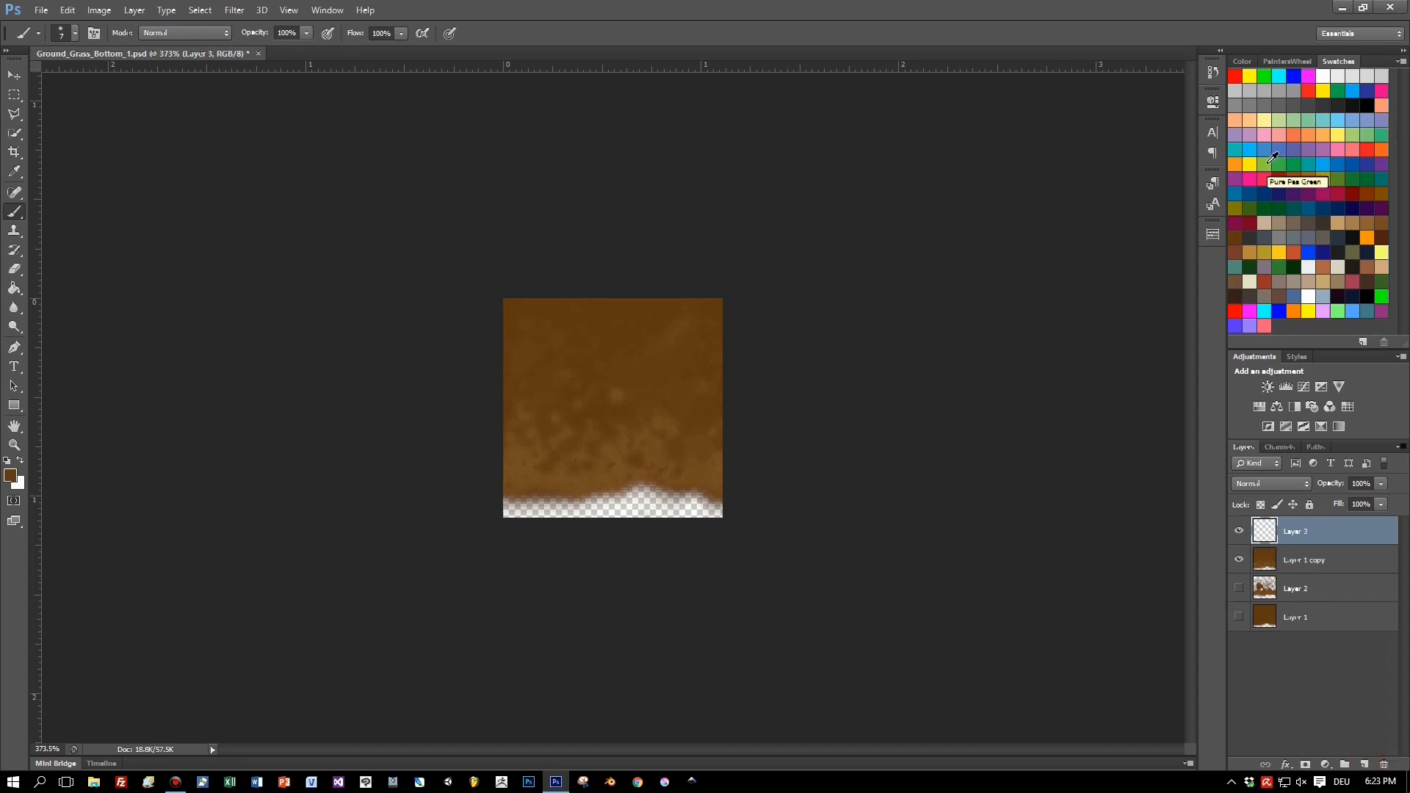
{"action": "left_click", "coordinate": [1295, 163]}
{"action": "mouse_move", "coordinate": [501, 326]}
{"action": "left_mouse_down"}
{"action": "mouse_move", "coordinate": [527, 348]}
{"action": "mouse_move", "coordinate": [593, 329]}
{"action": "mouse_move", "coordinate": [703, 349]}
{"action": "left_mouse_up"}
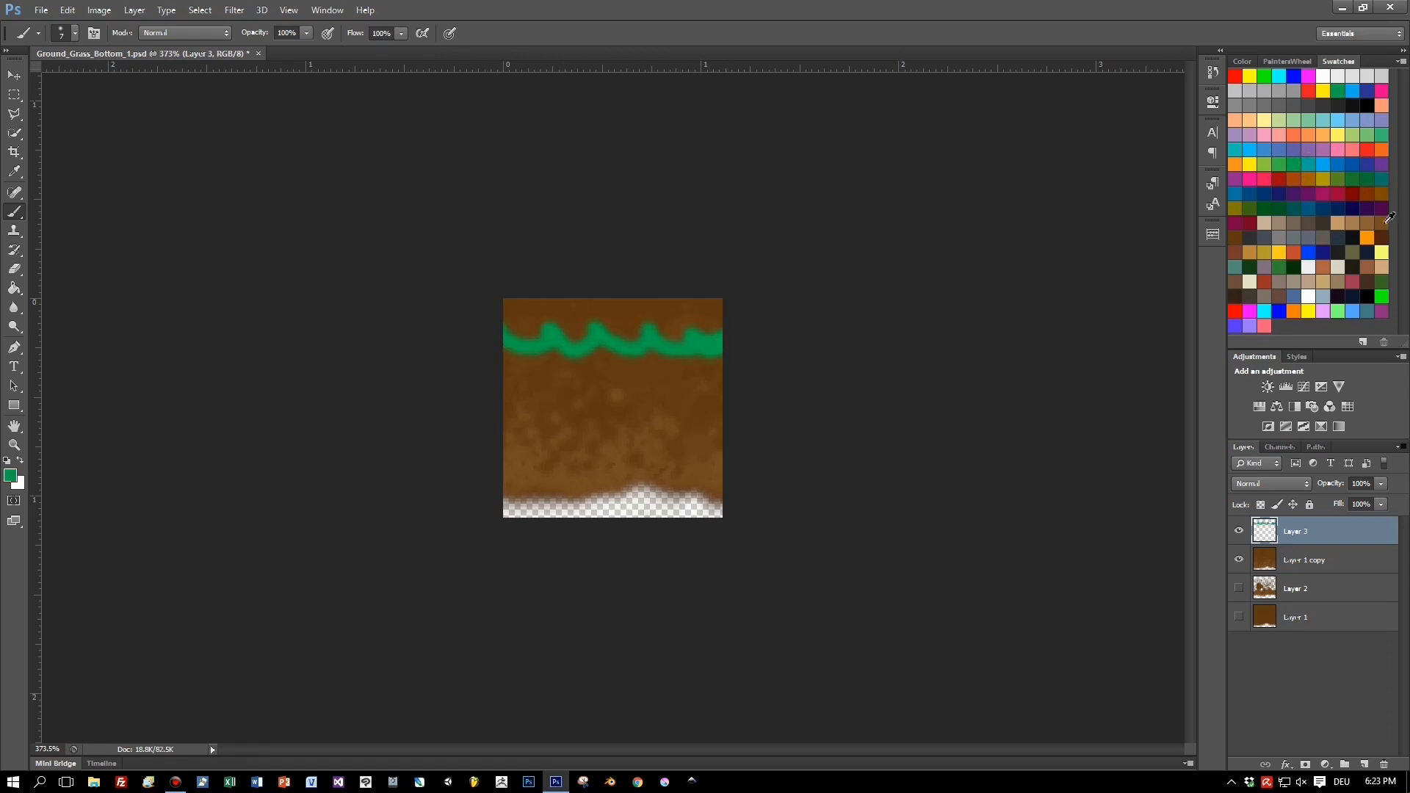
- Shade the soil directly beneath the grass line with brown and a darker brown
{"action": "left_click_drag", "start_coordinate": [514, 355], "coordinate": [548, 357]}
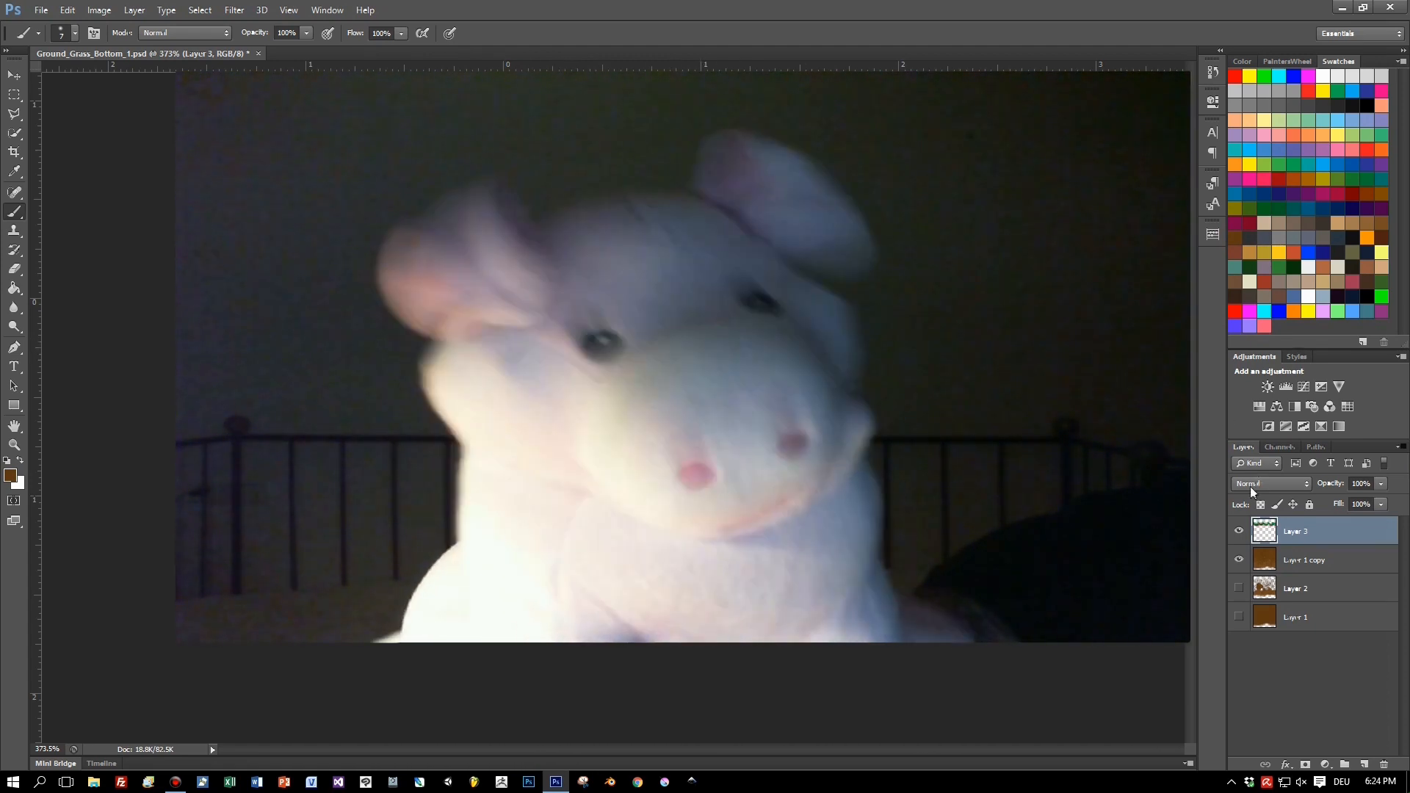
{"action": "left_click", "coordinate": [1287, 62]}
{"action": "left_click", "coordinate": [1313, 232]}
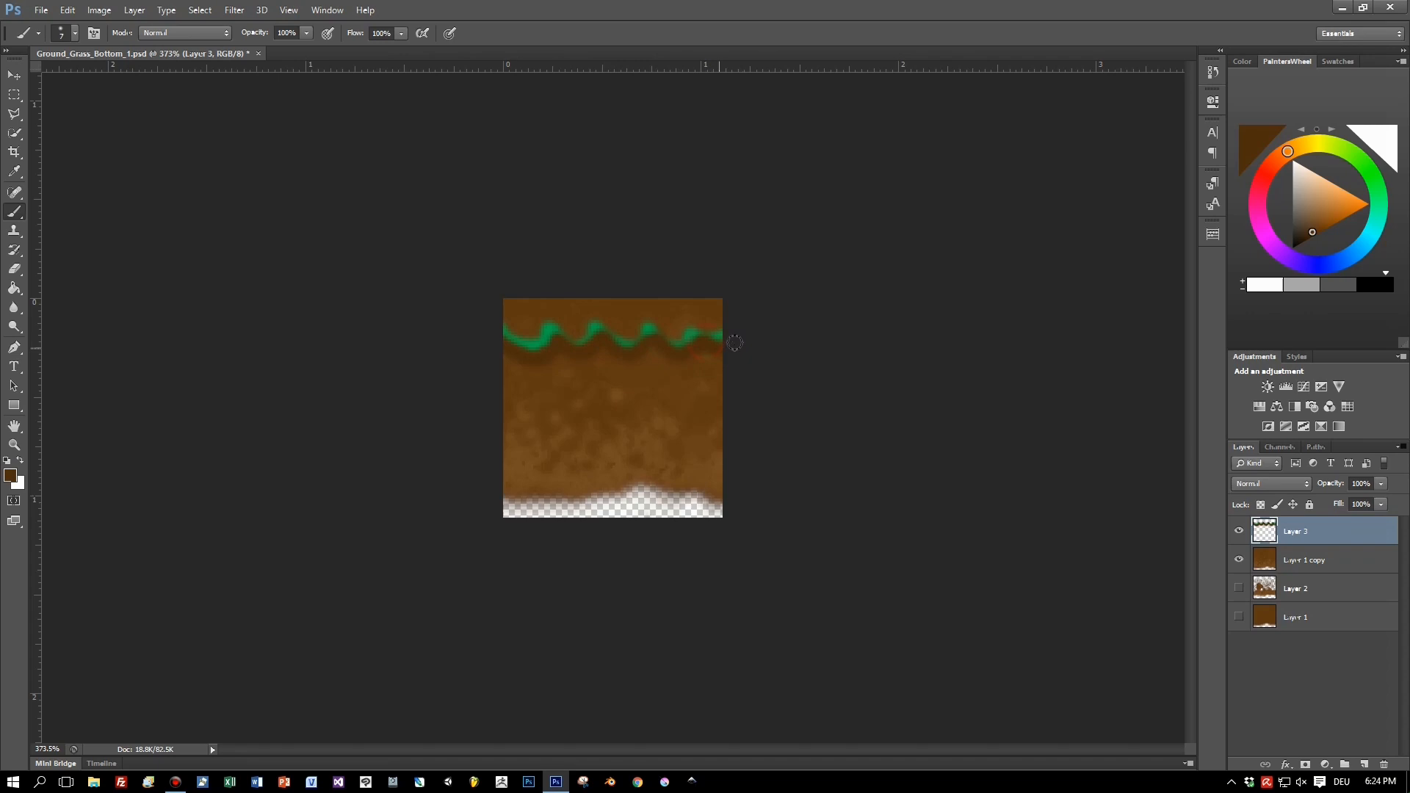
- Repaint the wavy dark-green grass edge and paint a lighter green band above it
{"action": "left_click", "coordinate": [523, 341], "text": "alt"}
{"action": "left_click_drag", "start_coordinate": [524, 342], "coordinate": [739, 315]}
{"action": "left_click", "coordinate": [1337, 61]}
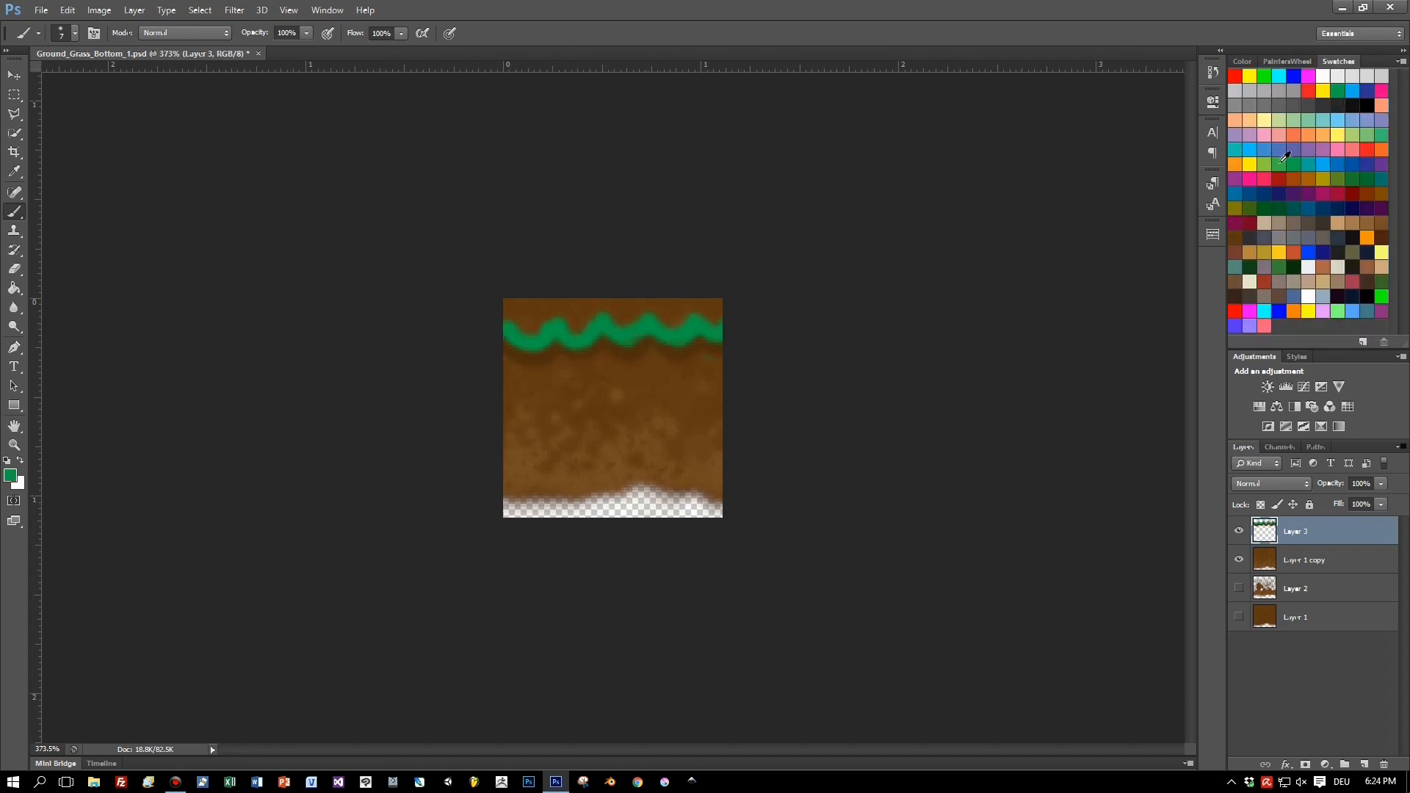
{"action": "left_click_drag", "start_coordinate": [502, 314], "coordinate": [727, 319]}
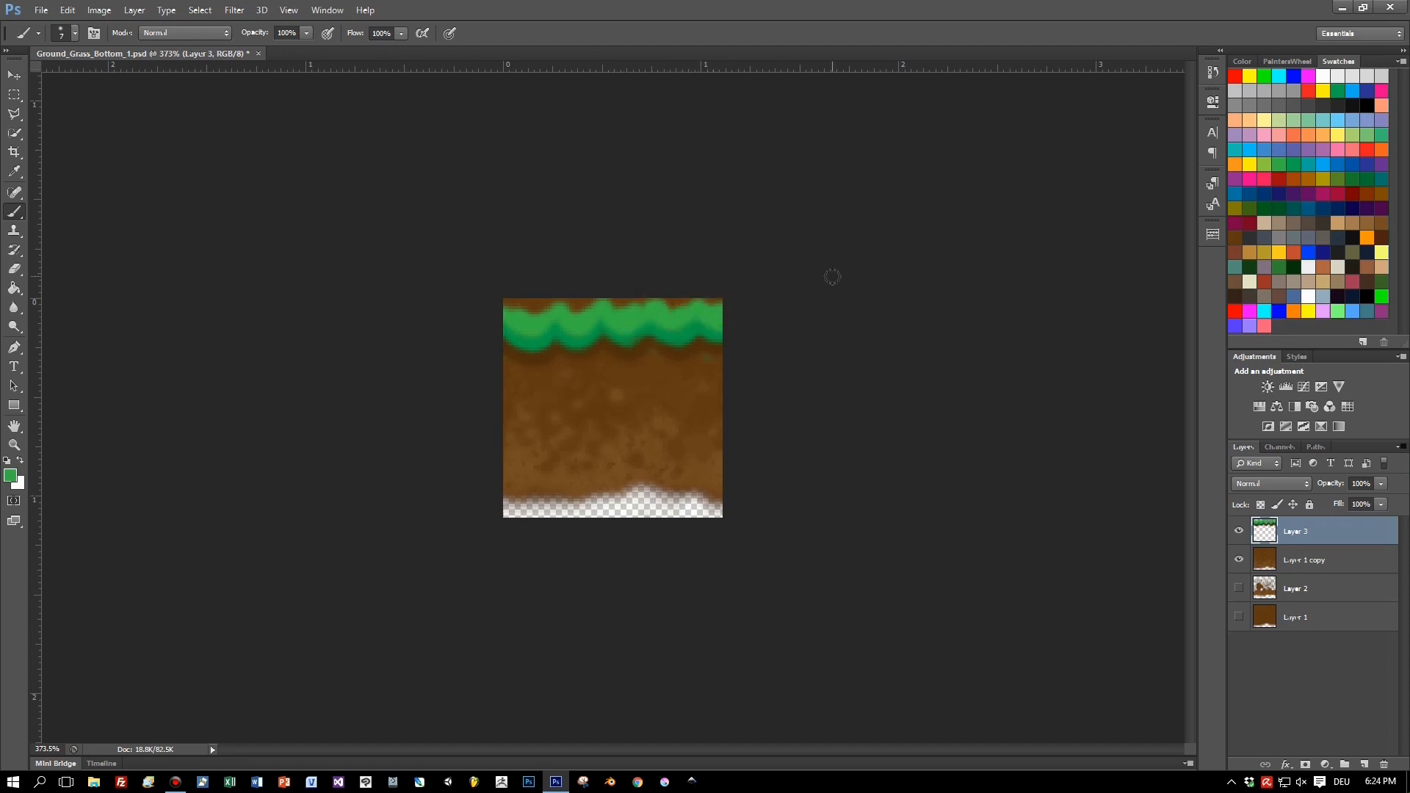
- Fill the top of the grass with pale-green brush strokes
{"action": "left_click", "coordinate": [1284, 116]}
{"action": "mouse_move", "coordinate": [506, 304]}
{"action": "left_mouse_down"}
{"action": "mouse_move", "coordinate": [723, 303]}
{"action": "mouse_move", "coordinate": [538, 314]}
{"action": "left_mouse_up"}
{"action": "left_click_drag", "start_coordinate": [663, 304], "coordinate": [715, 304]}
{"action": "left_click_drag", "start_coordinate": [593, 302], "coordinate": [687, 309]}
- Copy a strip from the grass's left edge to a new layer and move it to the right edge
{"action": "key", "text": "m"}
{"action": "mouse_move", "coordinate": [504, 299]}
{"action": "left_mouse_down"}
{"action": "mouse_move", "coordinate": [524, 369]}
{"action": "mouse_move", "coordinate": [706, 330]}
{"action": "left_mouse_up"}
{"action": "key", "text": "ctrl+j"}
{"action": "key", "text": "v"}
- Flip the copied grass strip horizontally and merge it down into the grass layer
{"action": "left_click", "coordinate": [69, 11]}
{"action": "mouse_move", "coordinate": [89, 297]}
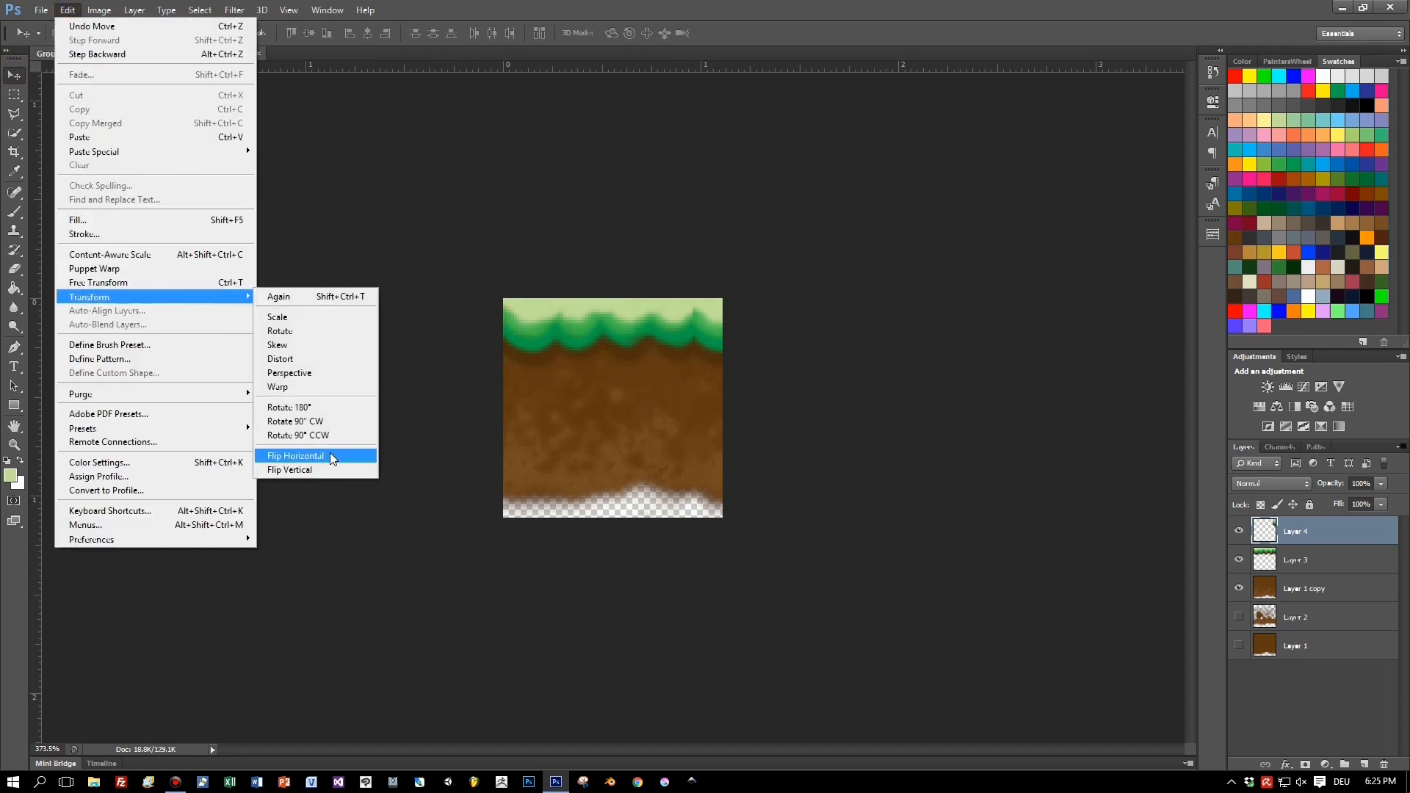
{"action": "left_click", "coordinate": [327, 457]}
{"action": "right_click", "coordinate": [1286, 519]}
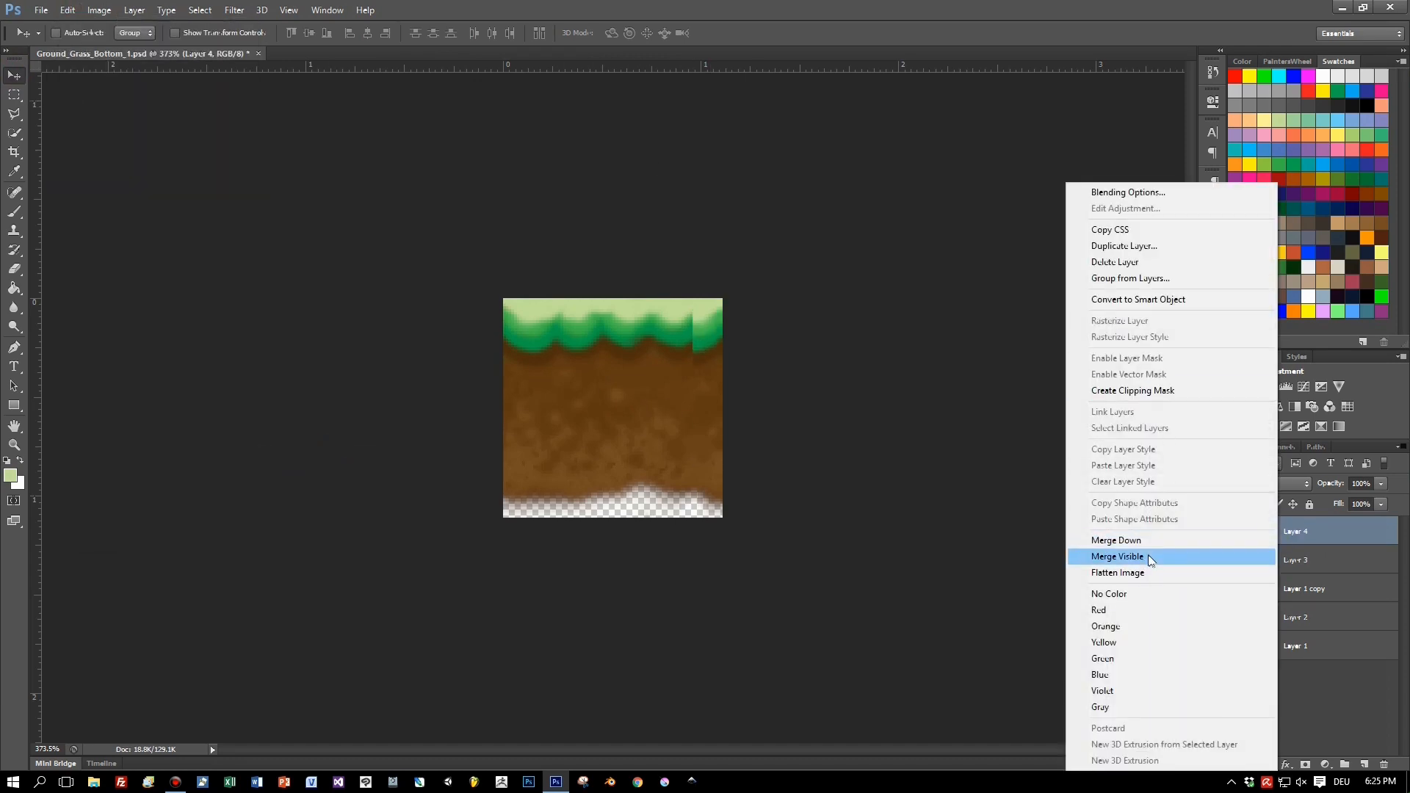
{"action": "left_click", "coordinate": [1120, 540]}
- Paint over the seam at the grass's right end with sampled greens, blending the merged strip into the band
{"action": "left_click", "coordinate": [14, 211]}
{"action": "left_click", "coordinate": [74, 34]}
{"action": "left_click", "coordinate": [86, 170]}
{"action": "right_click_drag", "start_coordinate": [828, 397], "coordinate": [817, 397], "text": "alt"}
{"action": "left_click", "coordinate": [686, 348], "text": "alt"}
{"action": "mouse_move", "coordinate": [690, 343]}
{"action": "left_mouse_down"}
{"action": "mouse_move", "coordinate": [714, 356]}
{"action": "mouse_move", "coordinate": [716, 318]}
{"action": "left_mouse_up"}
{"action": "left_click", "coordinate": [683, 334], "text": "alt"}
{"action": "left_click", "coordinate": [703, 311], "text": "alt"}
{"action": "left_click_drag", "start_coordinate": [695, 316], "coordinate": [718, 307]}
{"action": "left_click", "coordinate": [698, 305], "text": "alt"}
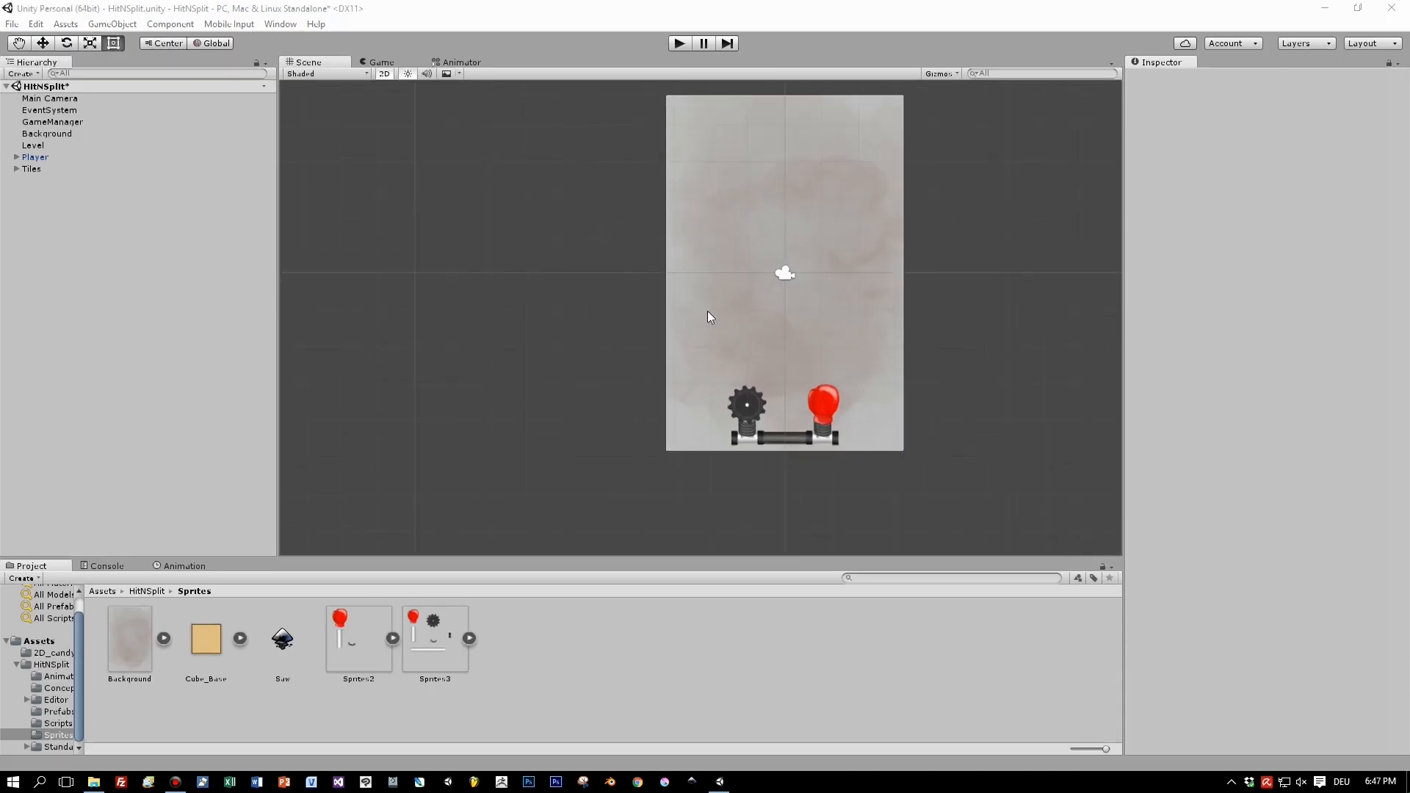
- Switch to Unity and import Ground_Grass_Bottom_1.psd, Ground_Side_1.psd and Ground_Side_2.psd into the HitNSplit Sprites folder
{"action": "scroll", "coordinate": [629, 336], "scroll_direction": "up", "scroll_amount": 2}
{"action": "scroll", "coordinate": [327, 302], "scroll_direction": "down", "scroll_amount": 2}
{"action": "left_click_drag", "start_coordinate": [328, 302], "coordinate": [356, 328]}
{"action": "scroll", "coordinate": [381, 337], "scroll_direction": "up", "scroll_amount": 1}
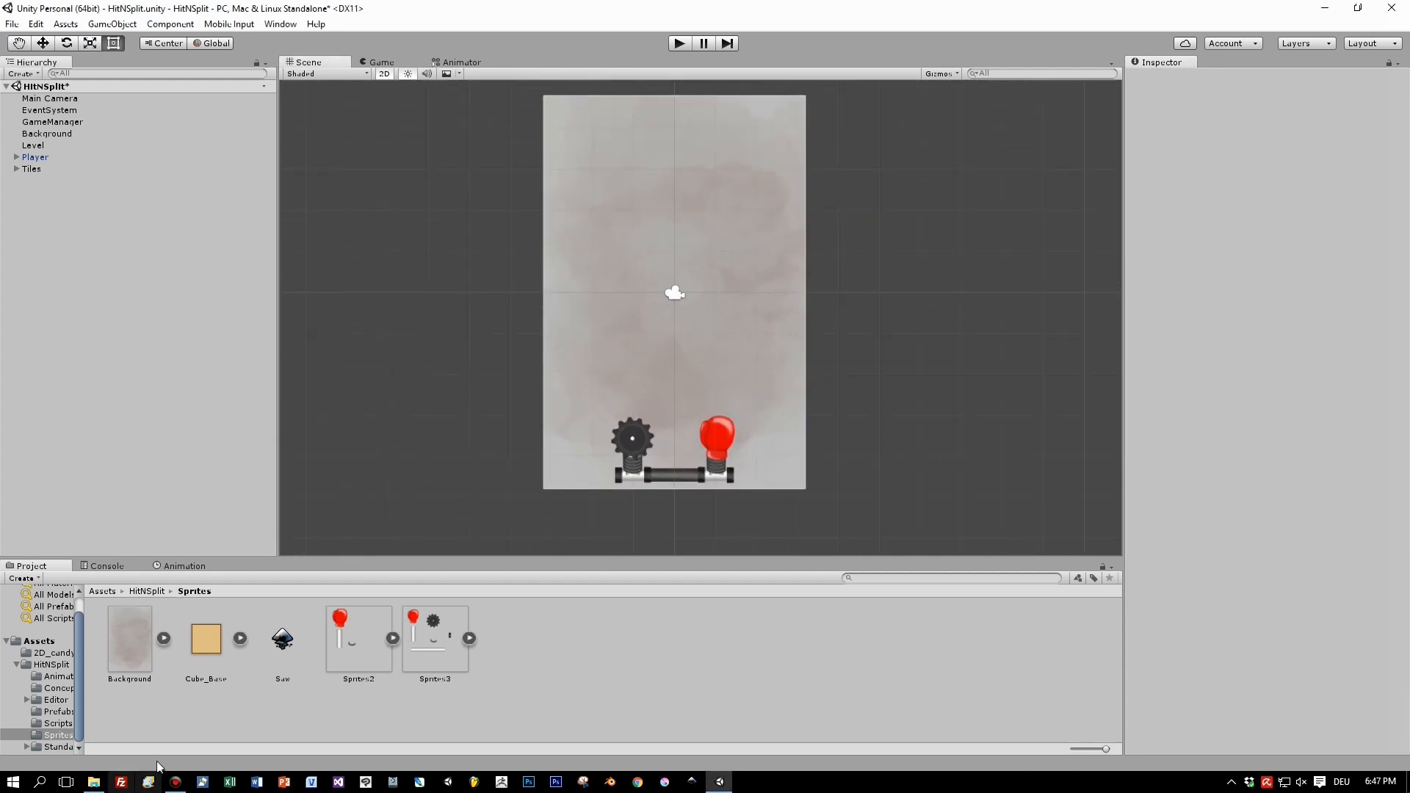
{"action": "left_click", "coordinate": [93, 782]}
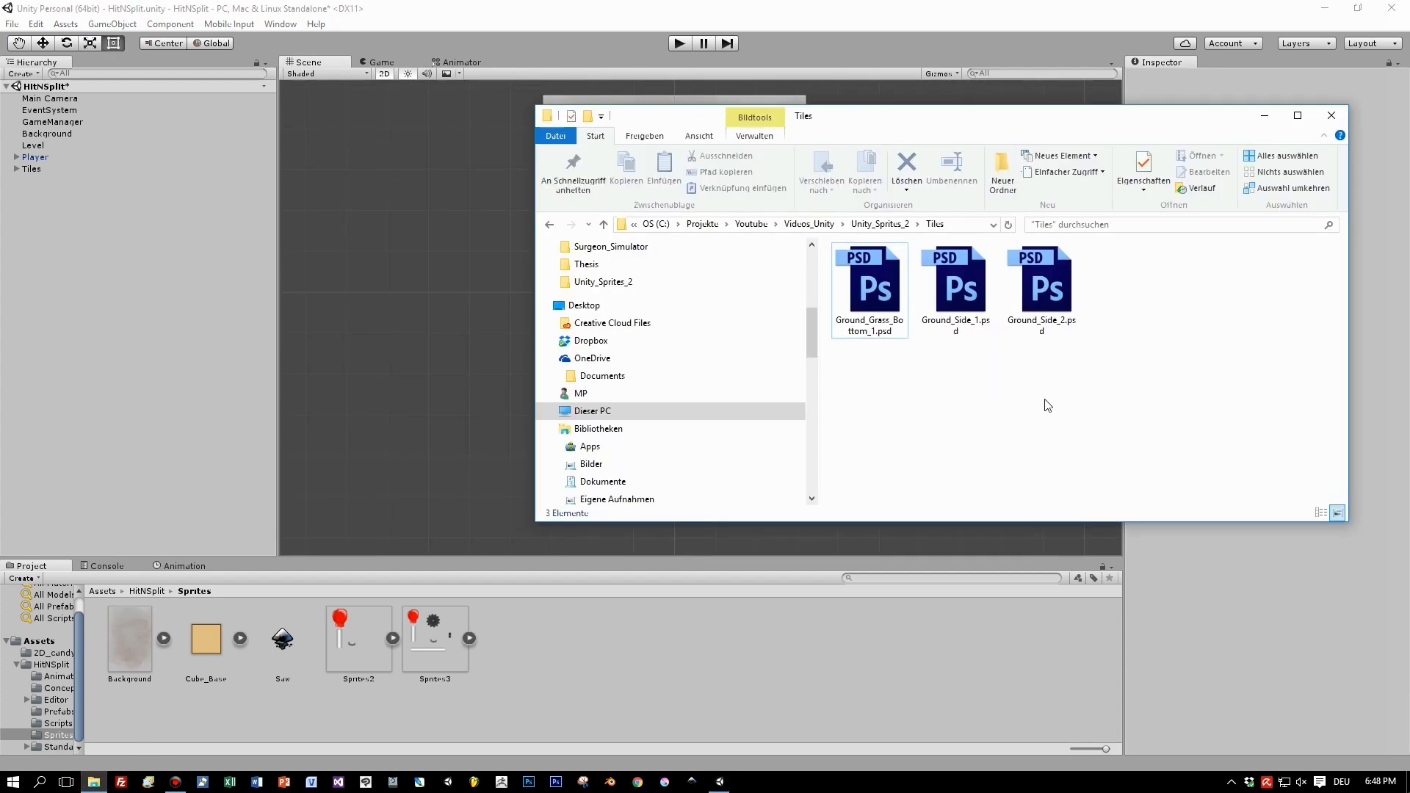
{"action": "left_click_drag", "start_coordinate": [875, 299], "coordinate": [546, 668]}
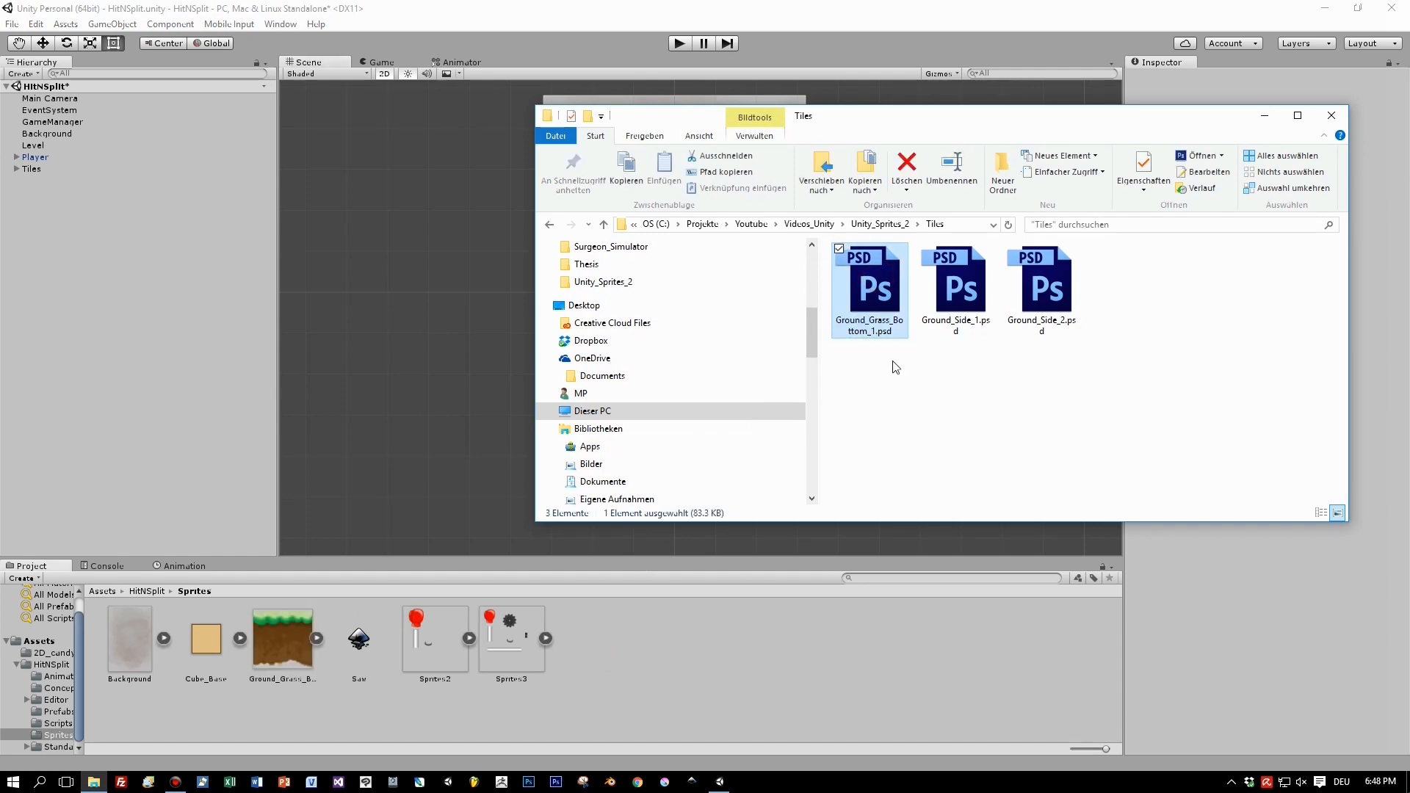
{"action": "left_click_drag", "start_coordinate": [955, 290], "coordinate": [658, 656]}
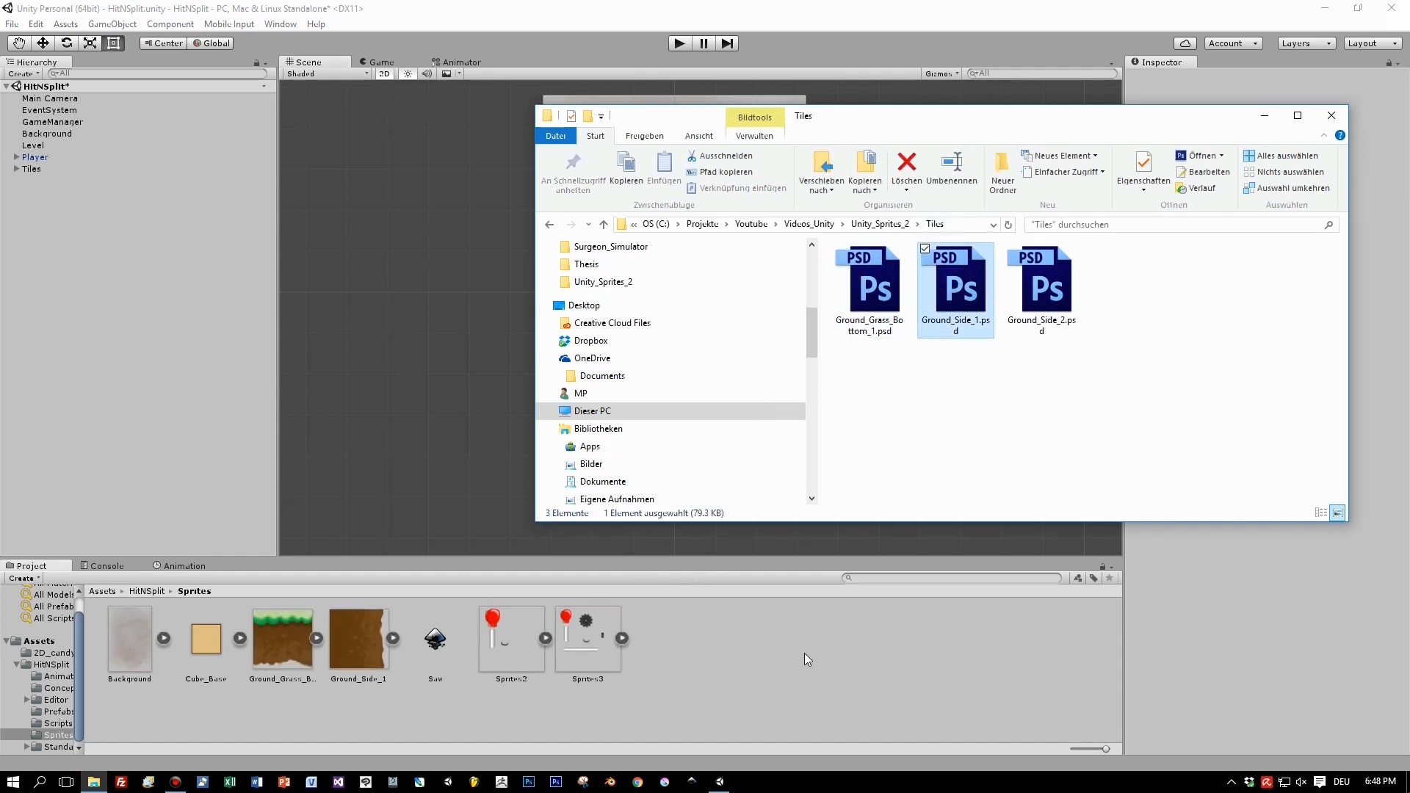
{"action": "left_click_drag", "start_coordinate": [1041, 290], "coordinate": [722, 663]}
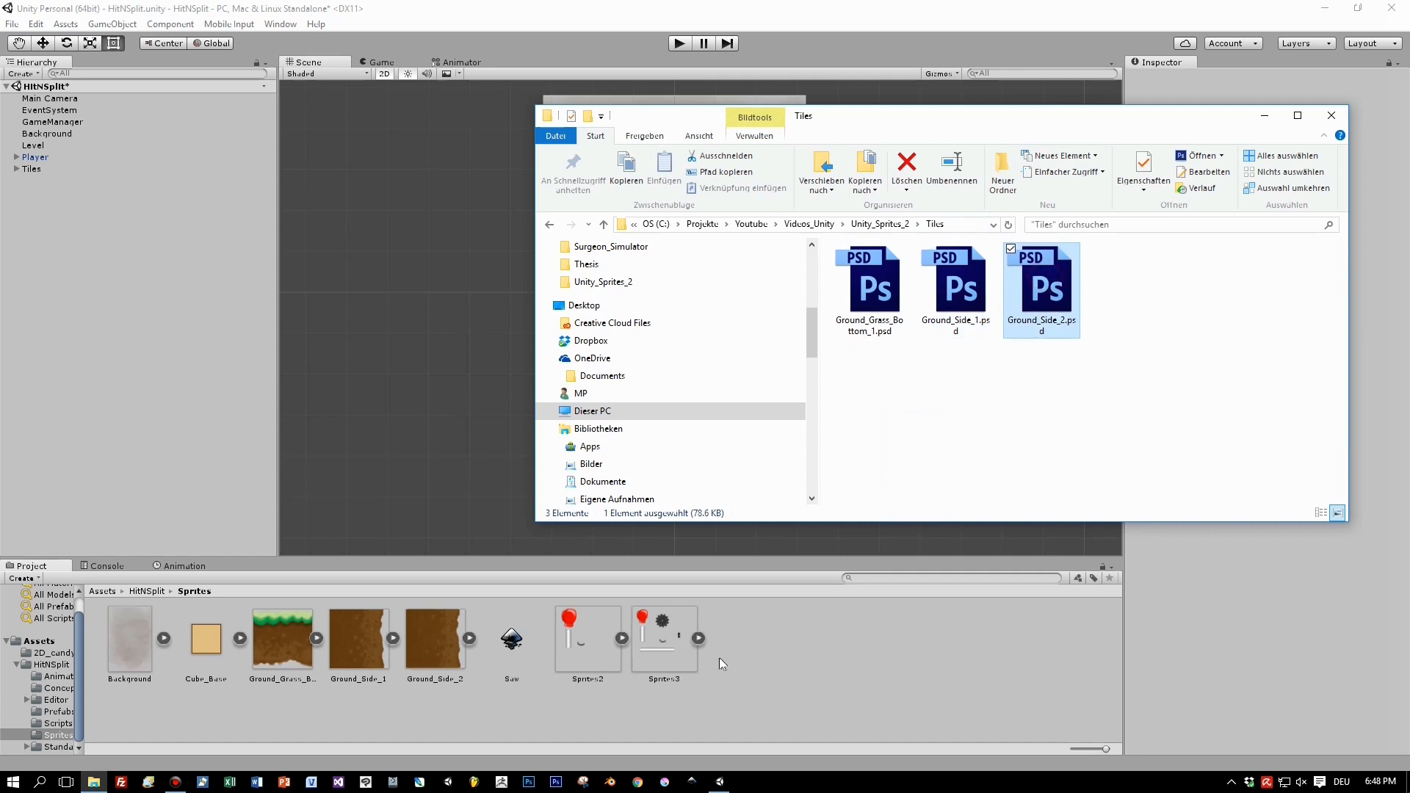
{"action": "left_click", "coordinate": [1265, 115]}
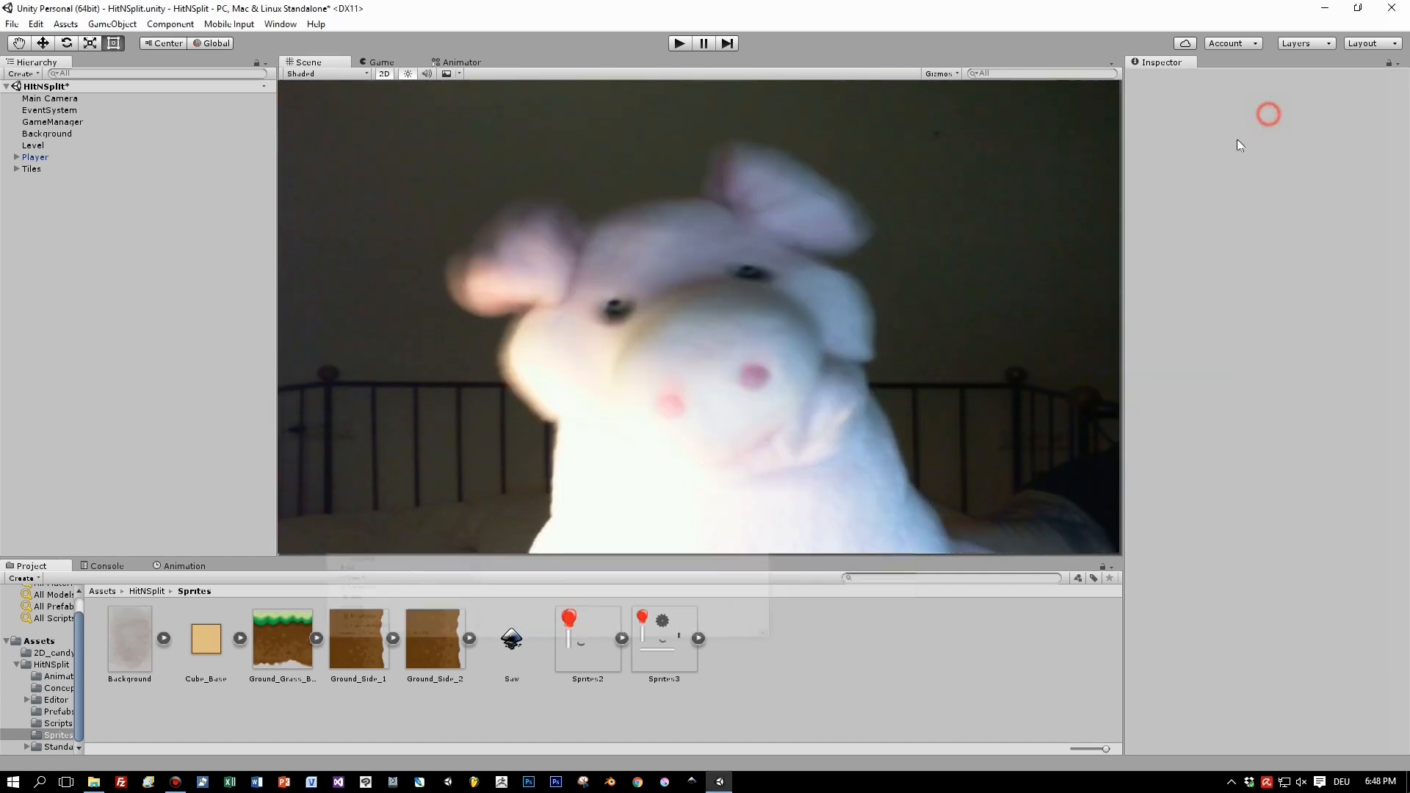
- Set Pixels Per Unit to 1 for the Ground_Grass_Bottom_1, Ground_Side_1 and Ground_Side_2 sprites together
{"action": "left_click", "coordinate": [283, 637]}
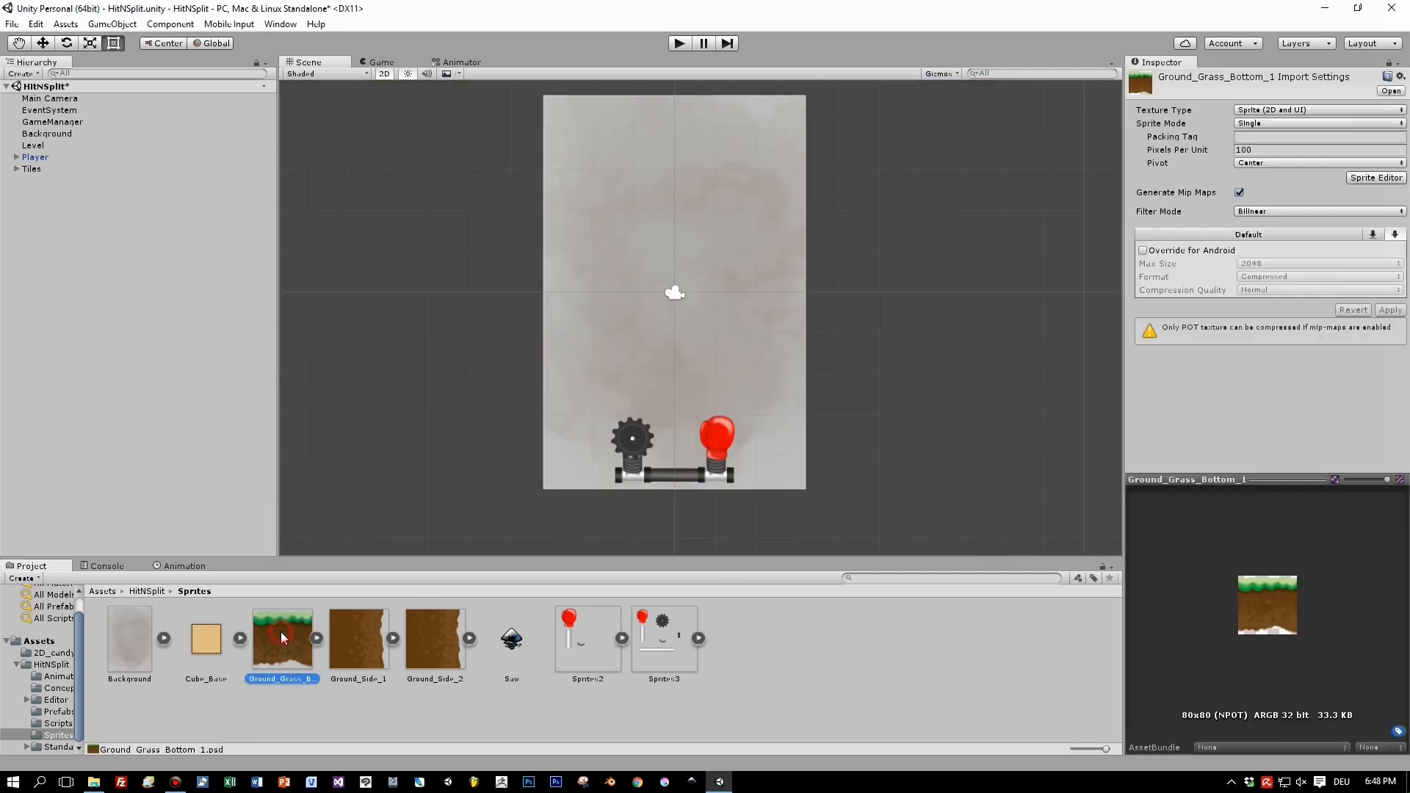
{"action": "left_click", "coordinate": [360, 623], "text": "ctrl"}
{"action": "left_click", "coordinate": [424, 636], "text": "ctrl"}
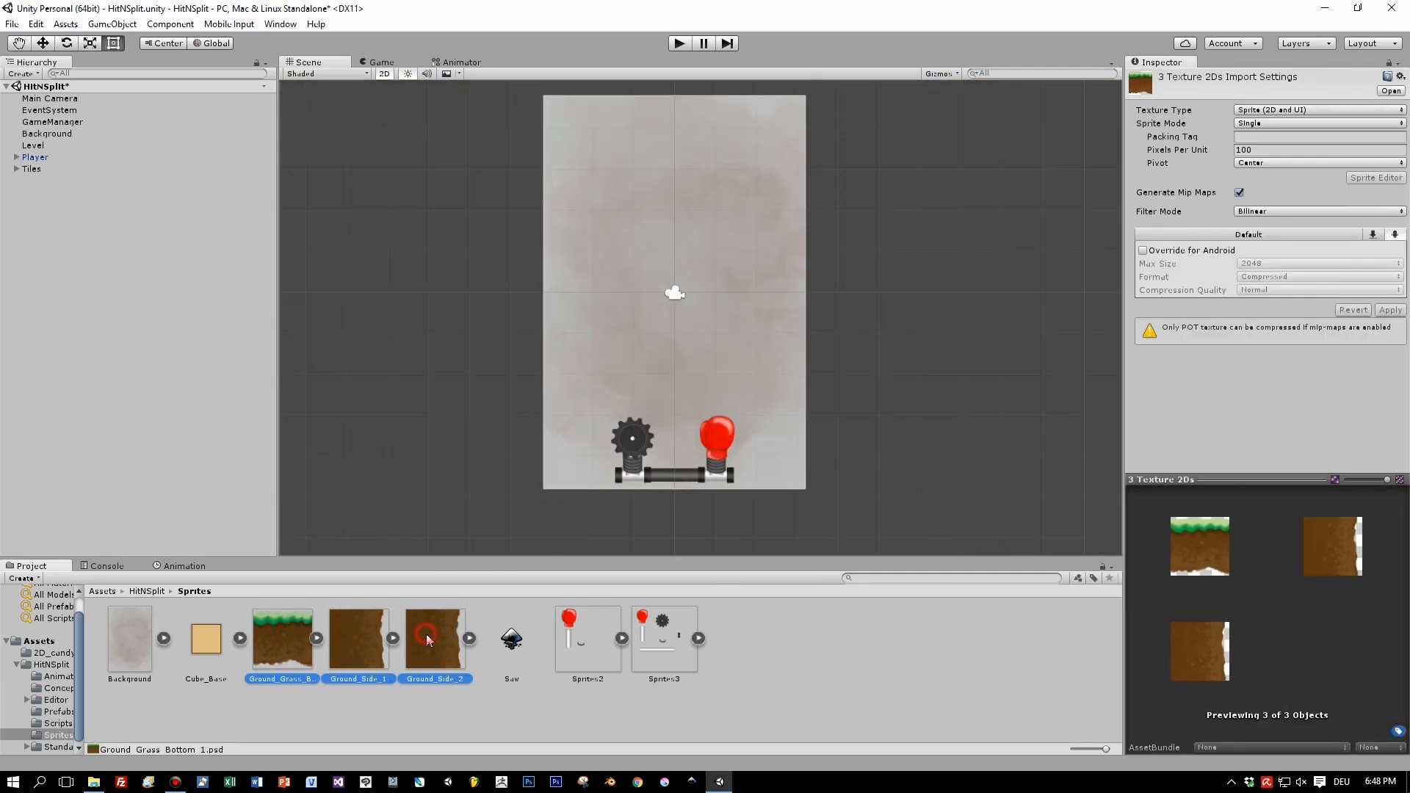
{"action": "left_click", "coordinate": [1267, 148]}
{"action": "type", "text": "1"}
{"action": "key", "text": "Tab"}
- Create an empty game object in the scene and name it Environment
{"action": "right_click", "coordinate": [56, 214]}
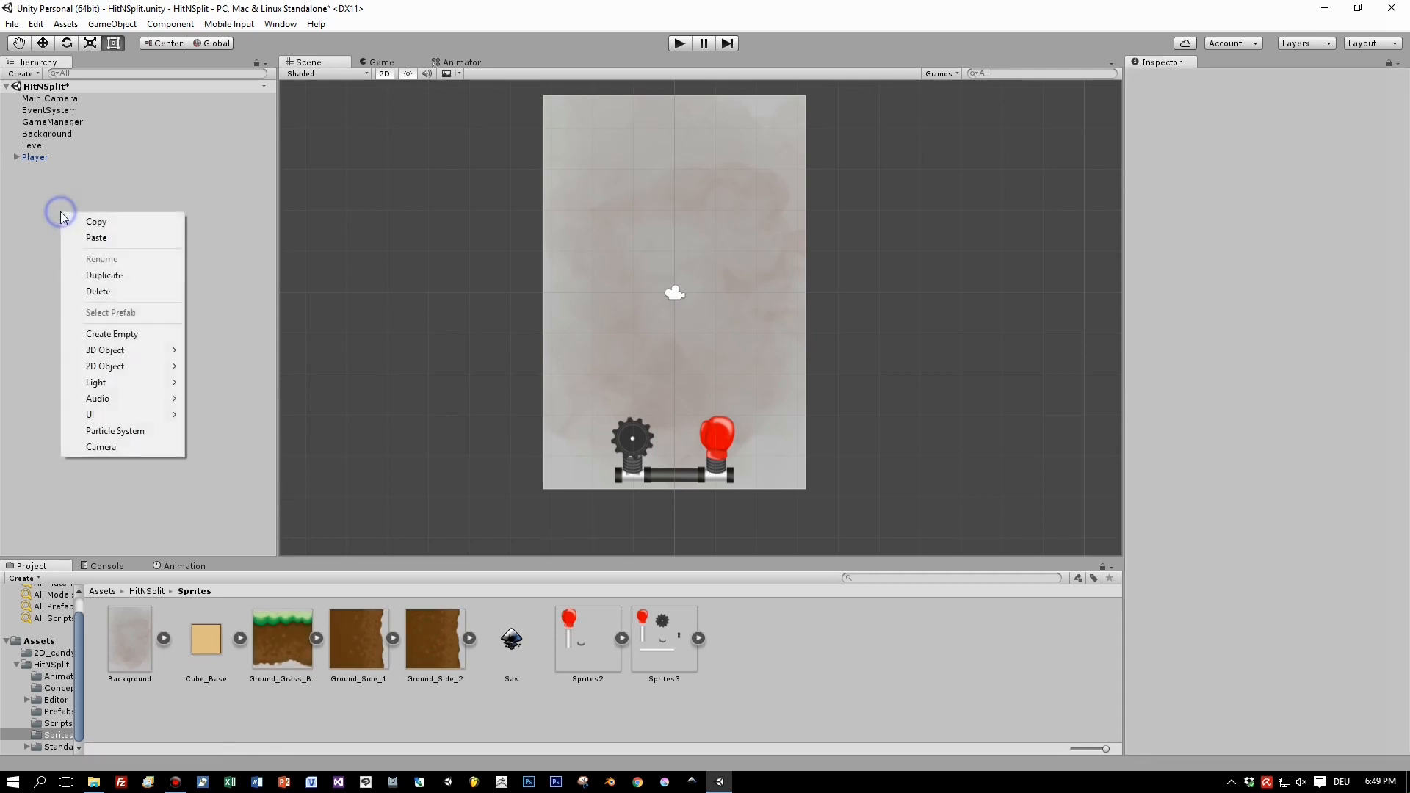
{"action": "left_click", "coordinate": [115, 332]}
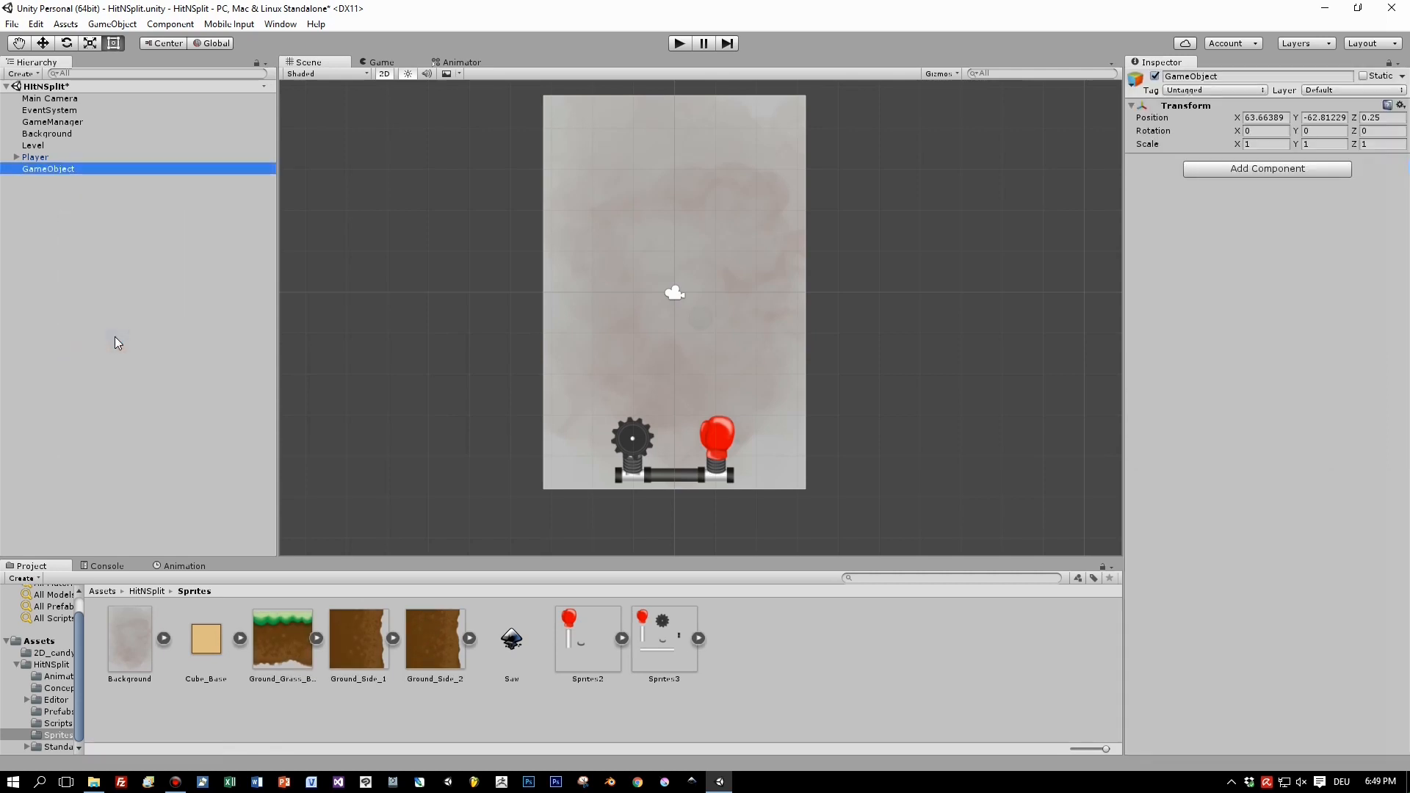
{"action": "key", "text": "F2"}
{"action": "type", "text": "Environment"}
{"action": "key", "text": "Return"}
- Add a Ground_Side_1 tile under Environment and snap it to the background's top-left corner
{"action": "left_click_drag", "start_coordinate": [360, 651], "coordinate": [70, 172]}
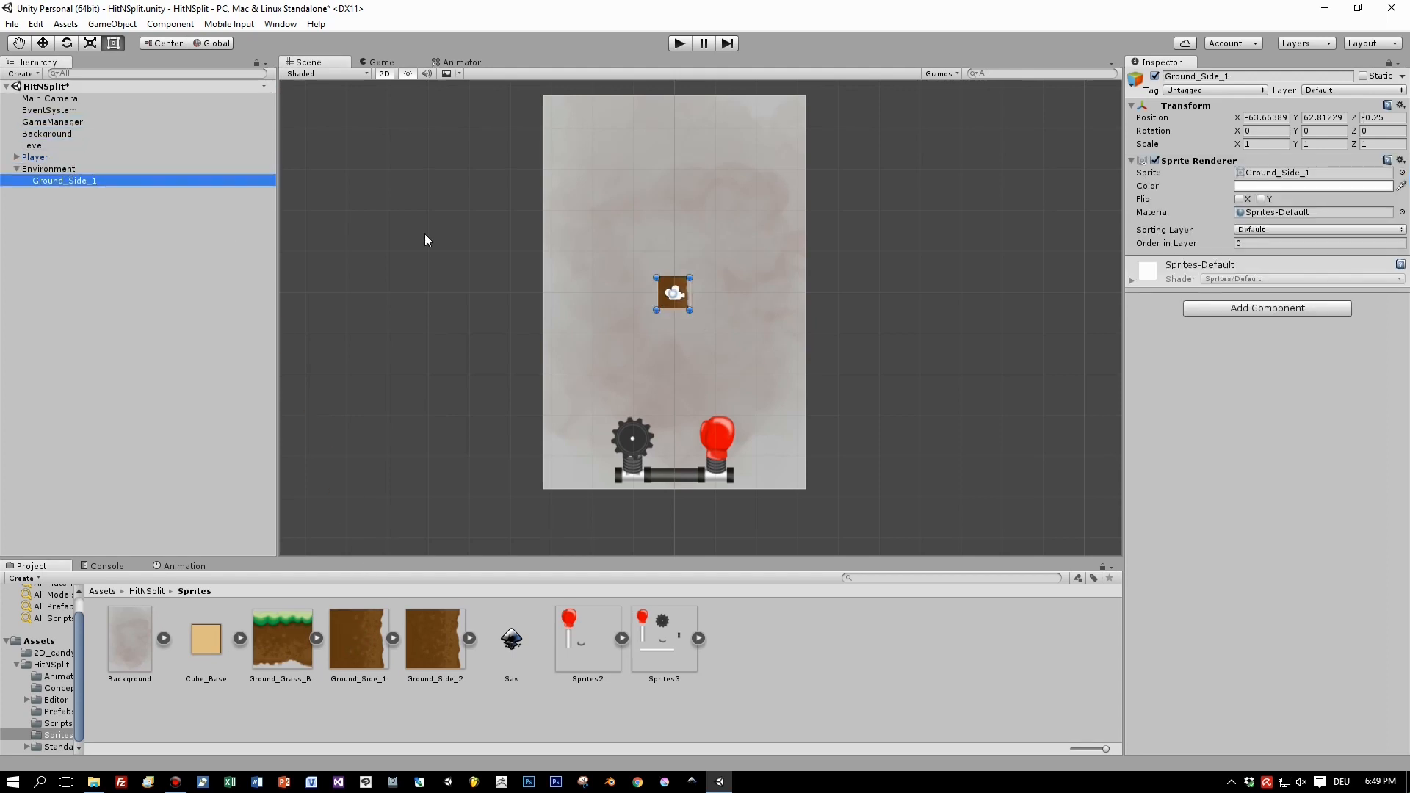
{"action": "left_click", "coordinate": [45, 43]}
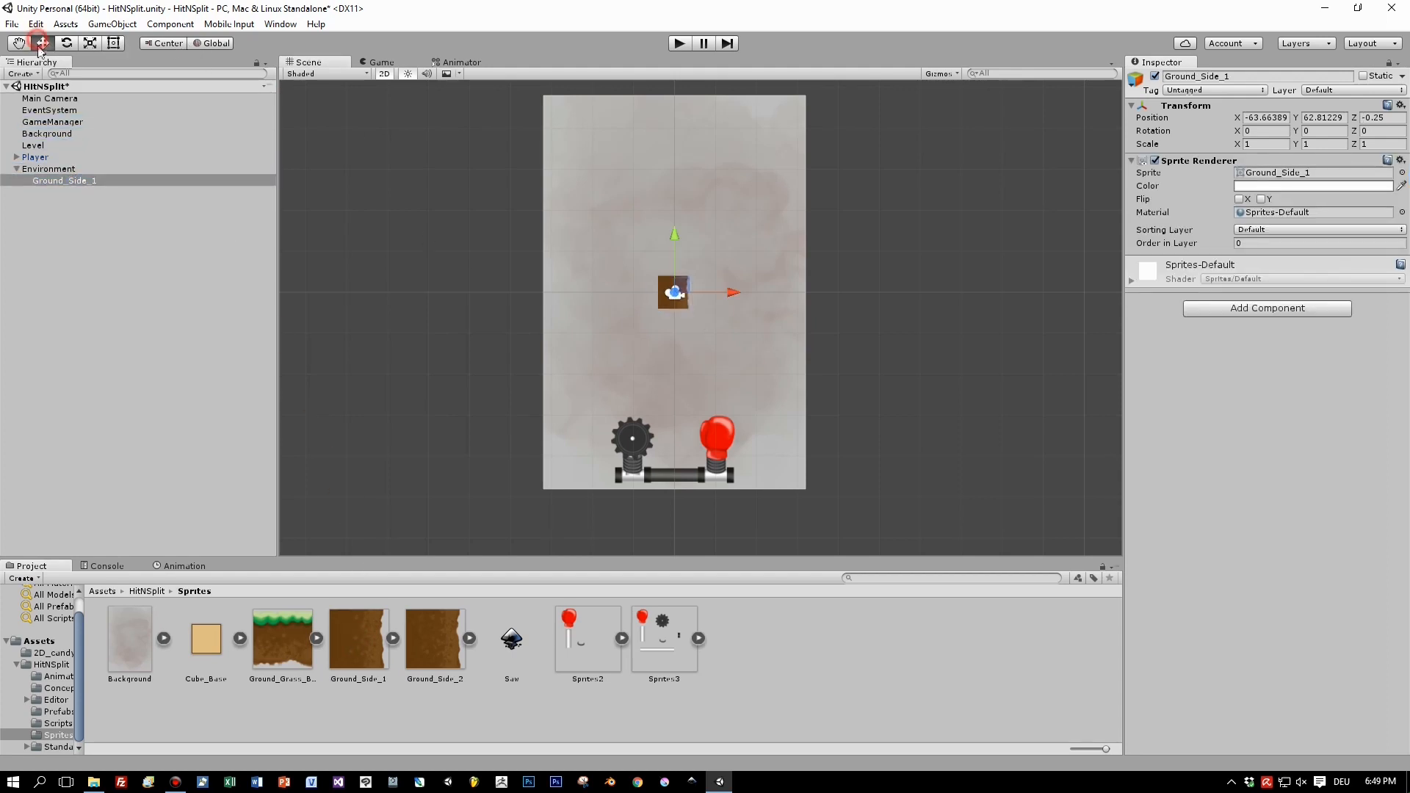
{"action": "scroll", "coordinate": [764, 346], "scroll_direction": "up", "scroll_amount": 3}
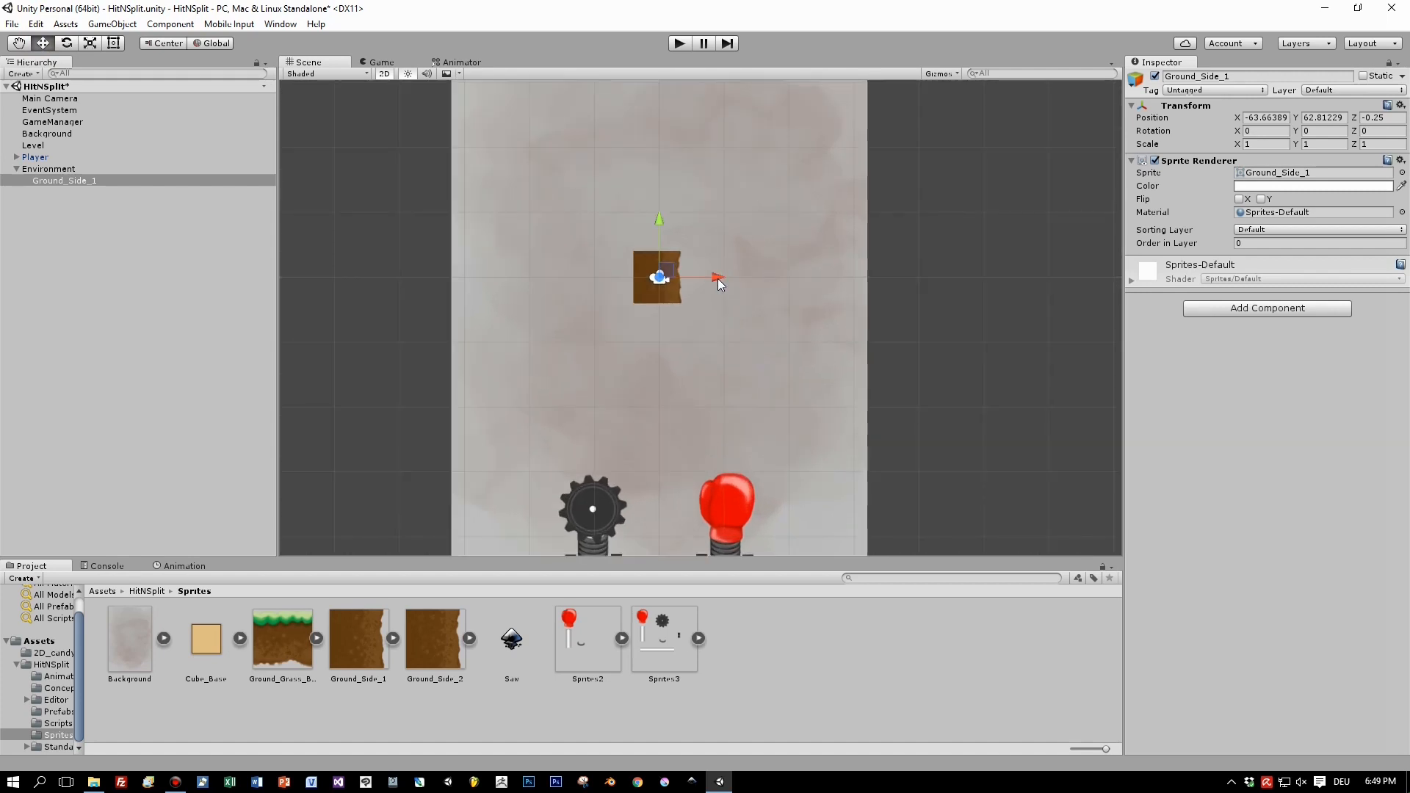
{"action": "scroll", "coordinate": [746, 343], "scroll_direction": "down", "scroll_amount": 3}
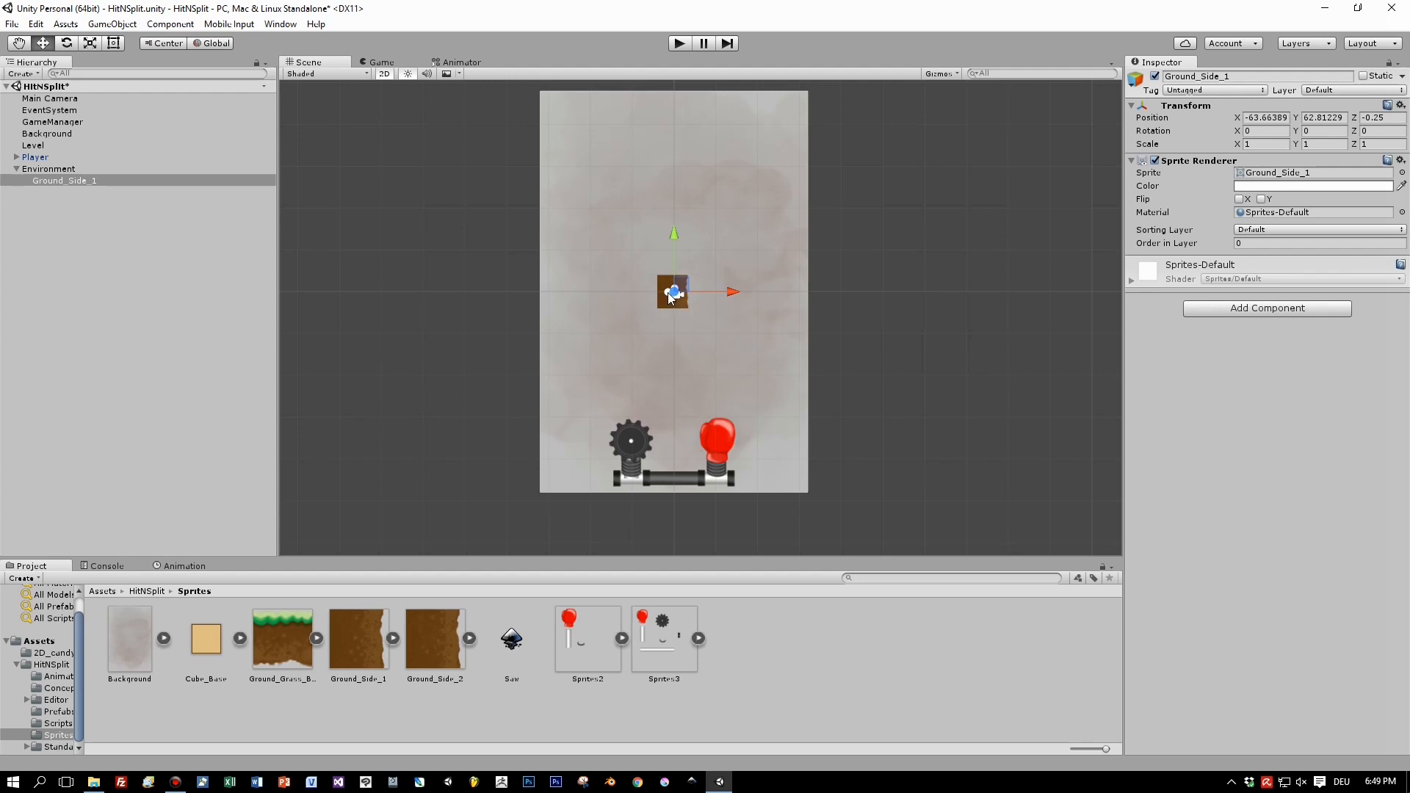
{"action": "left_click_drag", "start_coordinate": [663, 302], "coordinate": [540, 479]}
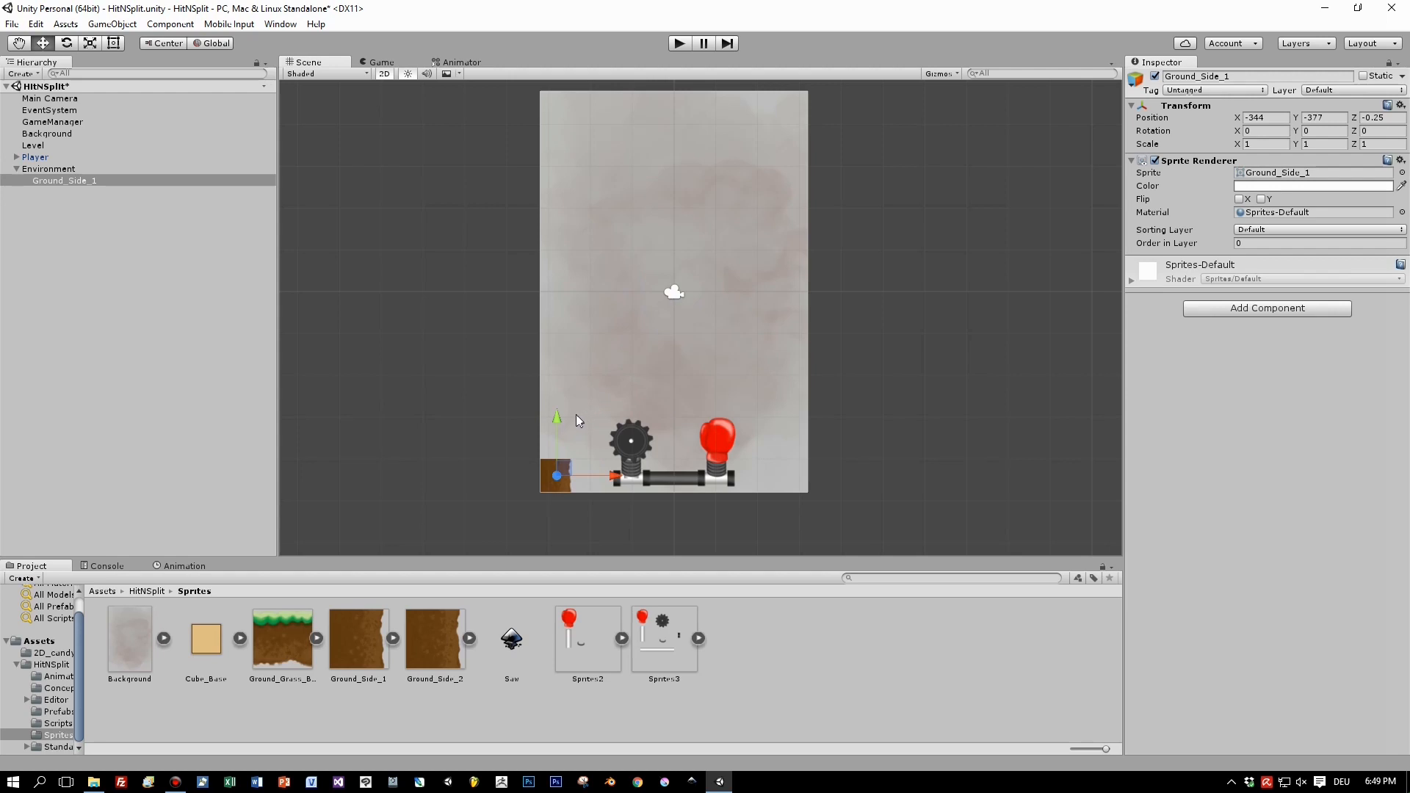
{"action": "left_click_drag", "start_coordinate": [558, 424], "coordinate": [540, 94]}
{"action": "key", "text": "v"}
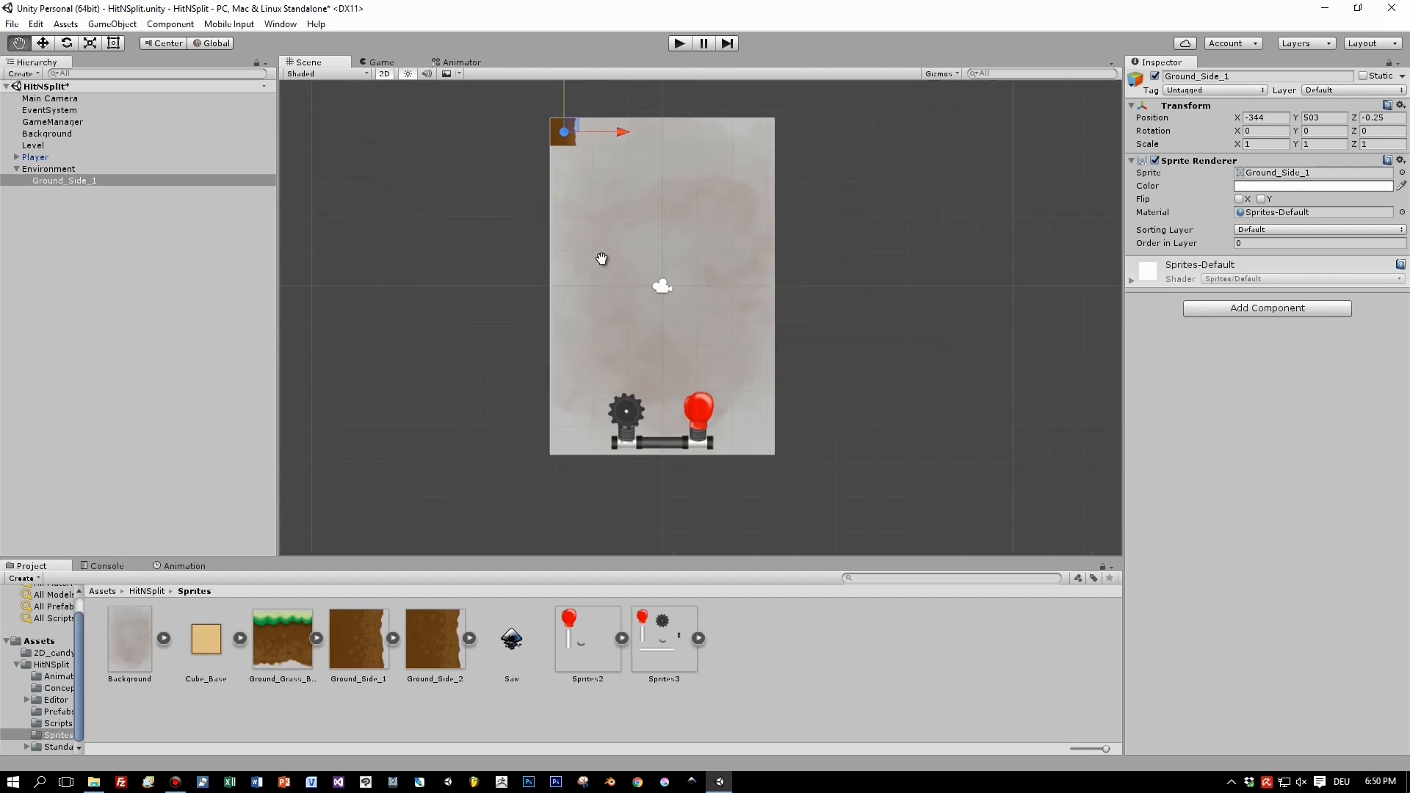
- Place a Ground_Side_2 tile directly below the corner tile and snap a duplicate one tile lower
{"action": "scroll", "coordinate": [642, 230], "scroll_direction": "up", "scroll_amount": 3}
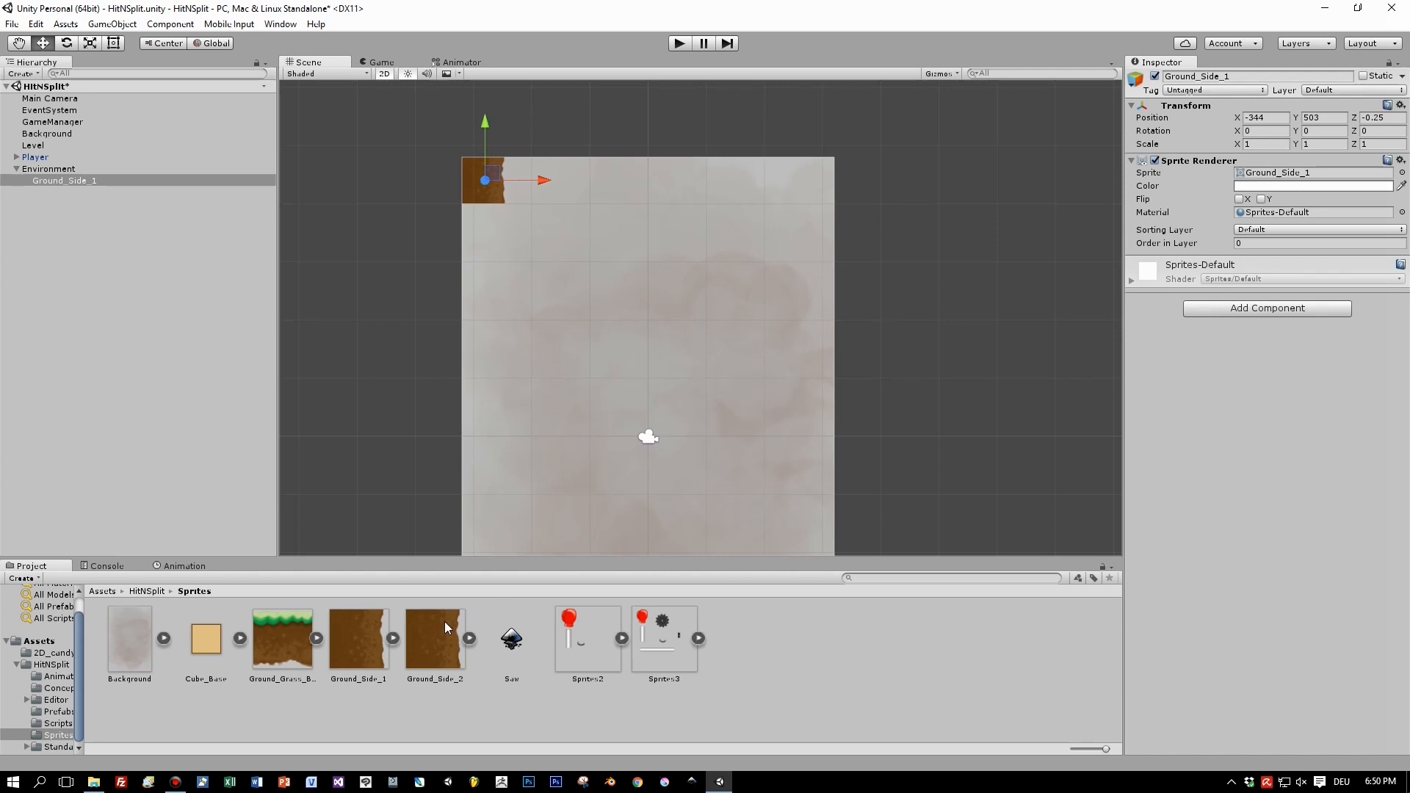
{"action": "left_click_drag", "start_coordinate": [438, 645], "coordinate": [481, 224]}
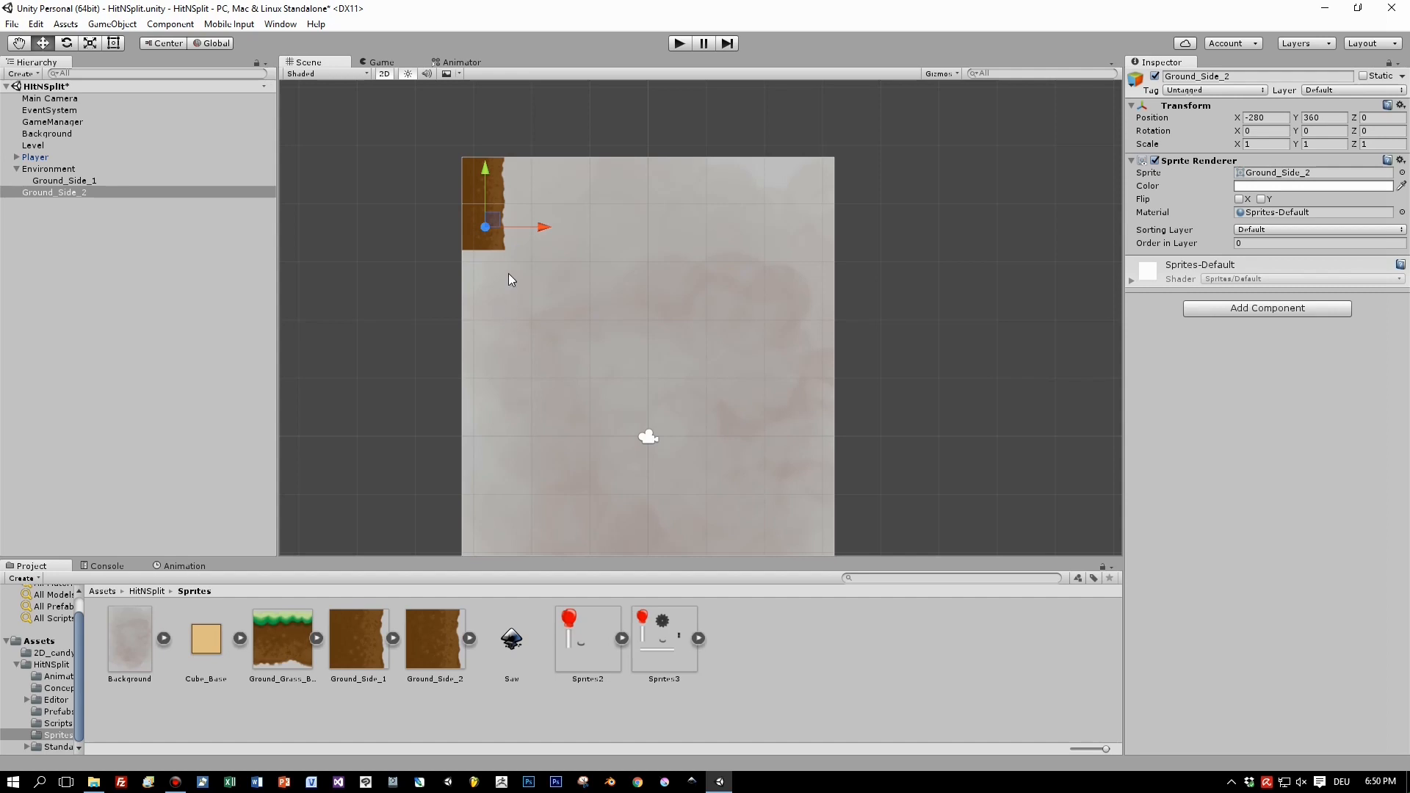
{"action": "key", "text": "ctrl+d"}
{"action": "left_click_drag", "start_coordinate": [492, 171], "coordinate": [471, 265]}
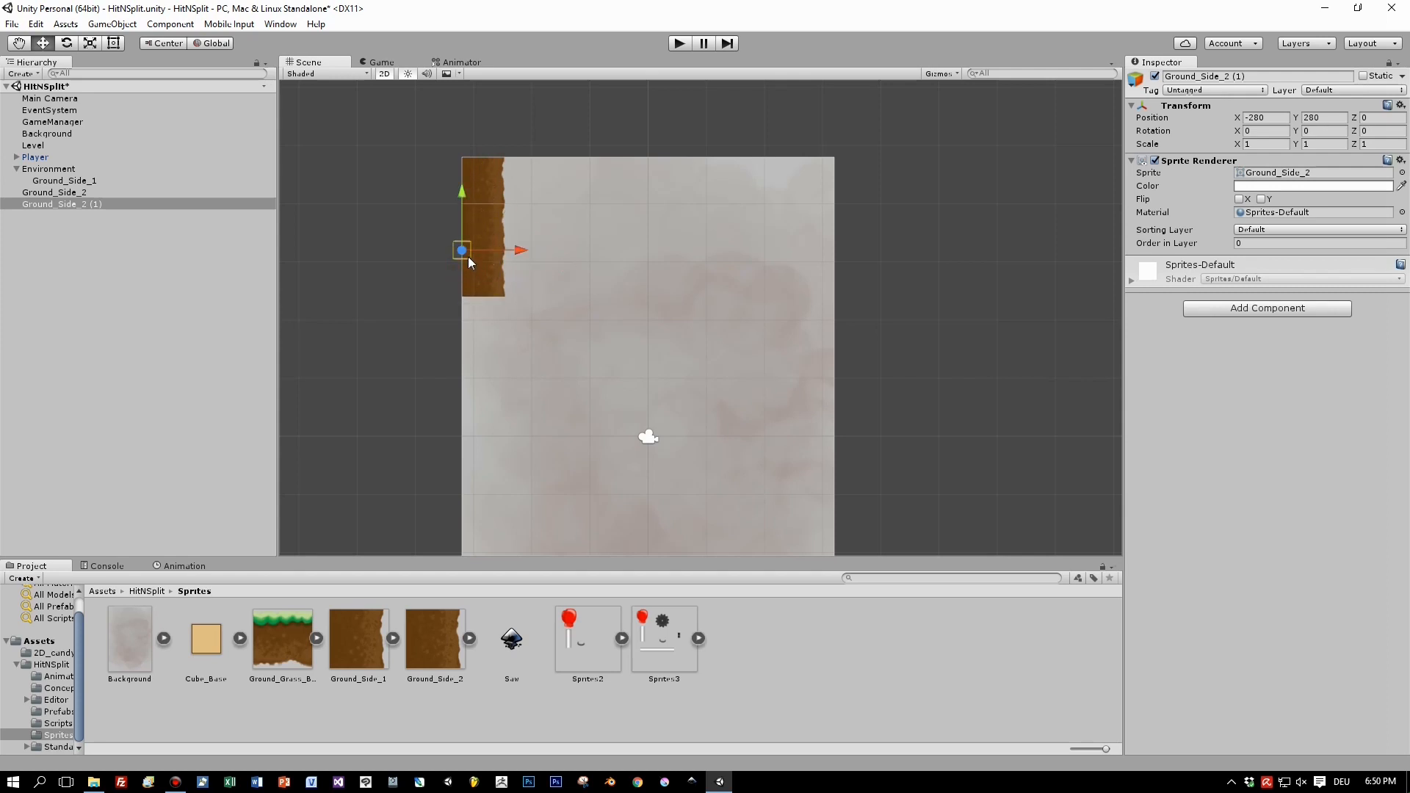
- Move both Ground_Side_2 tiles into the Environment object
{"action": "left_click", "coordinate": [44, 193]}
{"action": "left_click", "coordinate": [36, 205], "text": "shift"}
{"action": "left_click_drag", "start_coordinate": [43, 194], "coordinate": [52, 177]}
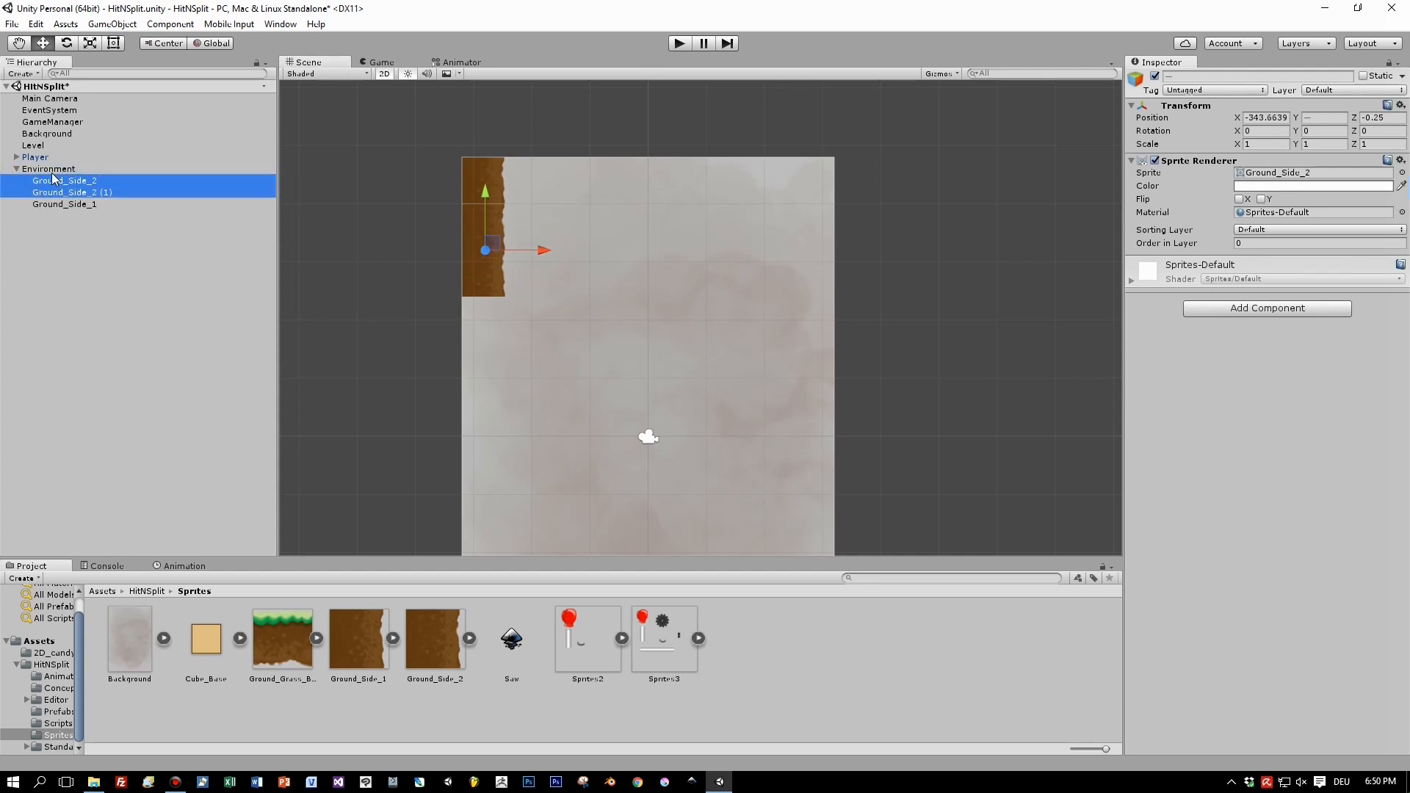
- Duplicate all three side tiles and snap the copies directly below the originals along the background's left edge
{"action": "left_click", "coordinate": [47, 205], "text": "shift"}
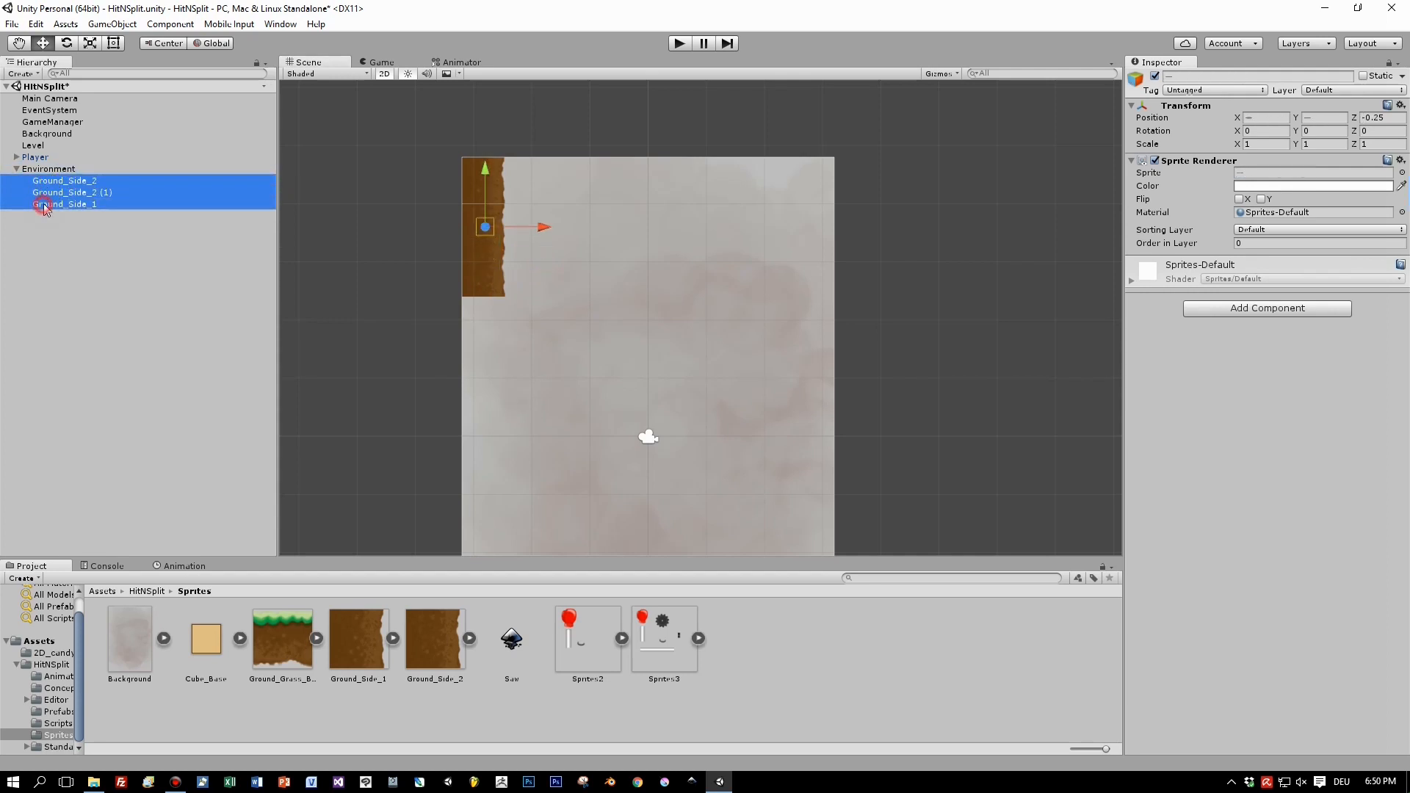
{"action": "key", "text": "ctrl+d"}
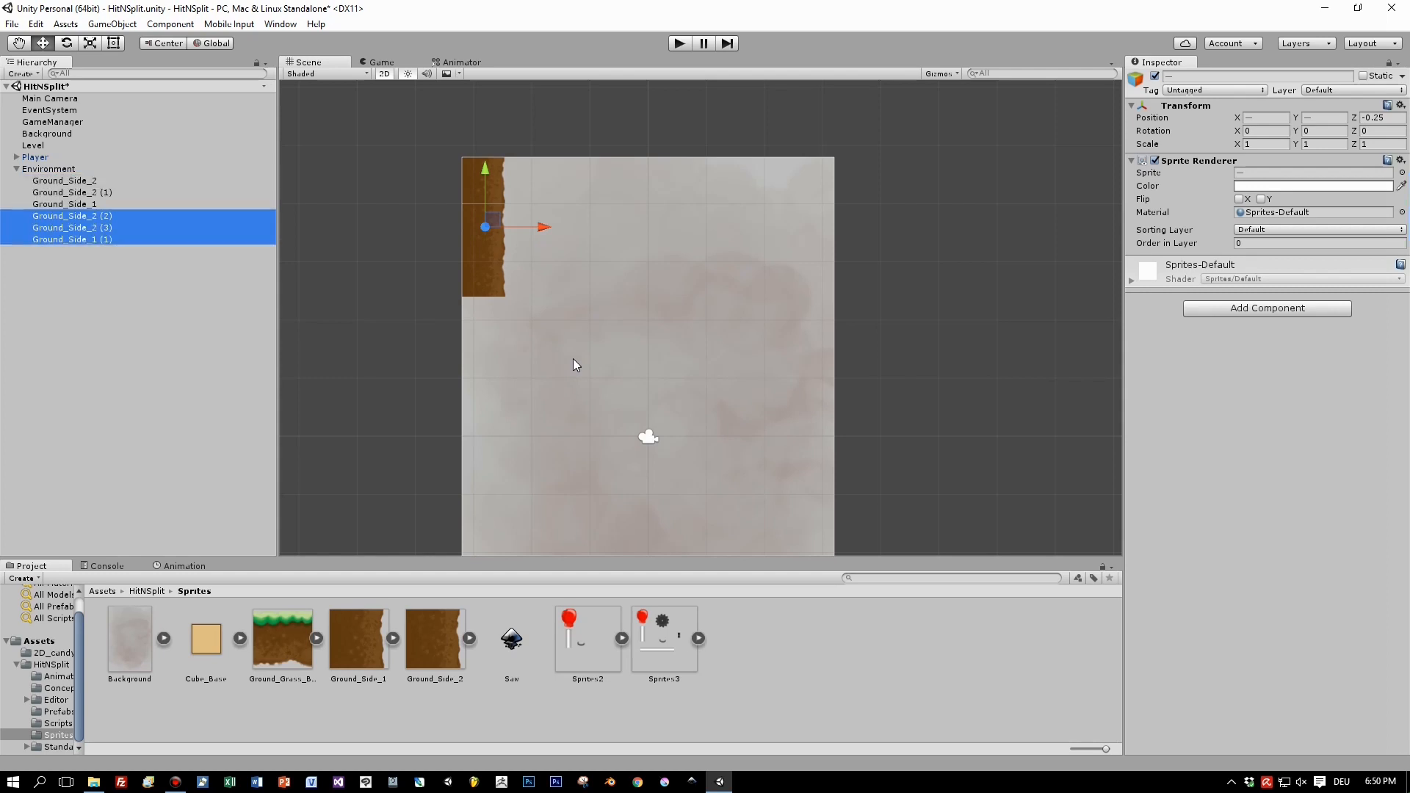
{"action": "left_click_drag", "start_coordinate": [489, 172], "coordinate": [477, 324]}
{"action": "scroll", "coordinate": [545, 399], "scroll_direction": "down", "scroll_amount": 2}
{"action": "middle_click_drag", "start_coordinate": [544, 399], "coordinate": [560, 274]}
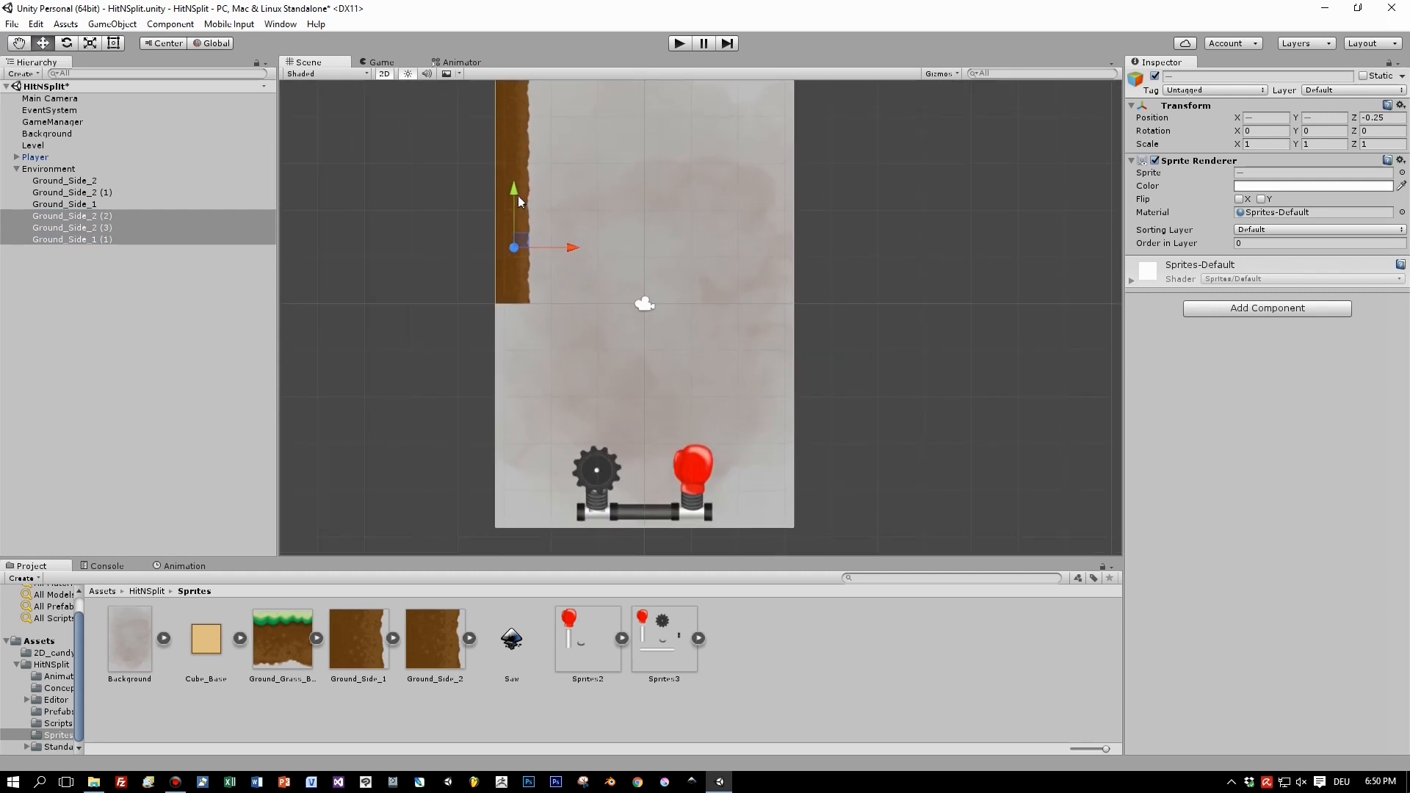
- Extend the left soil wall downward with three more duplicated side tiles and one further single copy
{"action": "key", "text": "ctrl+d"}
{"action": "left_click_drag", "start_coordinate": [514, 192], "coordinate": [491, 433]}
{"action": "left_click", "coordinate": [516, 405]}
{"action": "key", "text": "ctrl+d"}
{"action": "key", "text": "v"}
- Snap a Ground_Grass_Bottom_1 tile to the foot of the soil wall and add a duplicate beside it
{"action": "left_click_drag", "start_coordinate": [277, 639], "coordinate": [527, 481]}
{"action": "key", "text": "v"}
{"action": "left_click_drag", "start_coordinate": [510, 495], "coordinate": [495, 525]}
{"action": "left_click_drag", "start_coordinate": [514, 454], "coordinate": [542, 398]}
{"action": "key", "text": "ctrl+d"}
{"action": "key", "text": "v"}
{"action": "left_click_drag", "start_coordinate": [570, 452], "coordinate": [531, 469]}
- Move both grass tiles into Environment, duplicate them and snap the copies to the end of the grass row
{"action": "scroll", "coordinate": [485, 485], "scroll_direction": "up", "scroll_amount": 4}
{"action": "left_click", "coordinate": [67, 297]}
{"action": "left_click", "coordinate": [47, 311], "text": "shift"}
{"action": "left_click_drag", "start_coordinate": [47, 310], "coordinate": [48, 170]}
{"action": "key", "text": "ctrl+d"}
{"action": "key", "text": "v"}
{"action": "left_click_drag", "start_coordinate": [556, 479], "coordinate": [807, 479]}
- Duplicate the four grass tiles and snap the copies into an eight-tile row across the background's width
{"action": "left_click", "coordinate": [54, 298]}
{"action": "left_click", "coordinate": [72, 333], "text": "shift"}
{"action": "key", "text": "ctrl+d"}
{"action": "key", "text": "v"}
{"action": "left_click_drag", "start_coordinate": [662, 460], "coordinate": [634, 461]}
- Duplicate the whole column of left wall tiles and move the copies toward the background's right side
{"action": "left_click", "coordinate": [68, 286]}
{"action": "left_click", "coordinate": [61, 179], "text": "shift"}
{"action": "scroll", "coordinate": [556, 370], "scroll_direction": "down", "scroll_amount": 6}
{"action": "key", "text": "ctrl+d"}
{"action": "left_click_drag", "start_coordinate": [584, 271], "coordinate": [726, 299]}
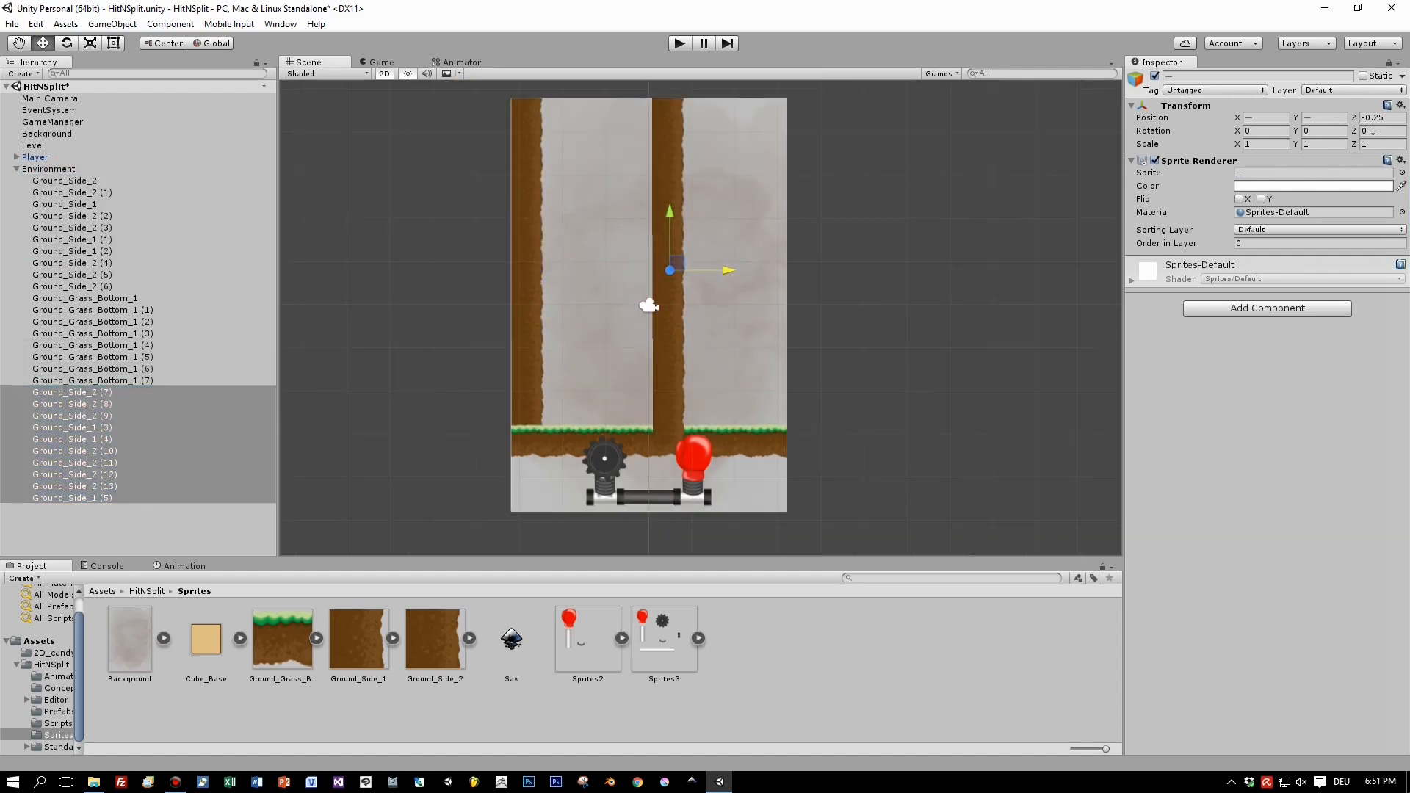
- Rotate the copied wall tiles 180 degrees about Z and snap them to the background's right edge
{"action": "left_click", "coordinate": [1381, 131]}
{"action": "type", "text": "180"}
{"action": "left_click_drag", "start_coordinate": [727, 269], "coordinate": [748, 269]}
{"action": "key", "text": "v"}
{"action": "left_click_drag", "start_coordinate": [708, 99], "coordinate": [772, 107]}
- Set Order in Layer to 1 for all eight Ground_Grass_Bottom_1 tiles
{"action": "left_click", "coordinate": [92, 381]}
{"action": "left_click", "coordinate": [84, 298], "text": "shift"}
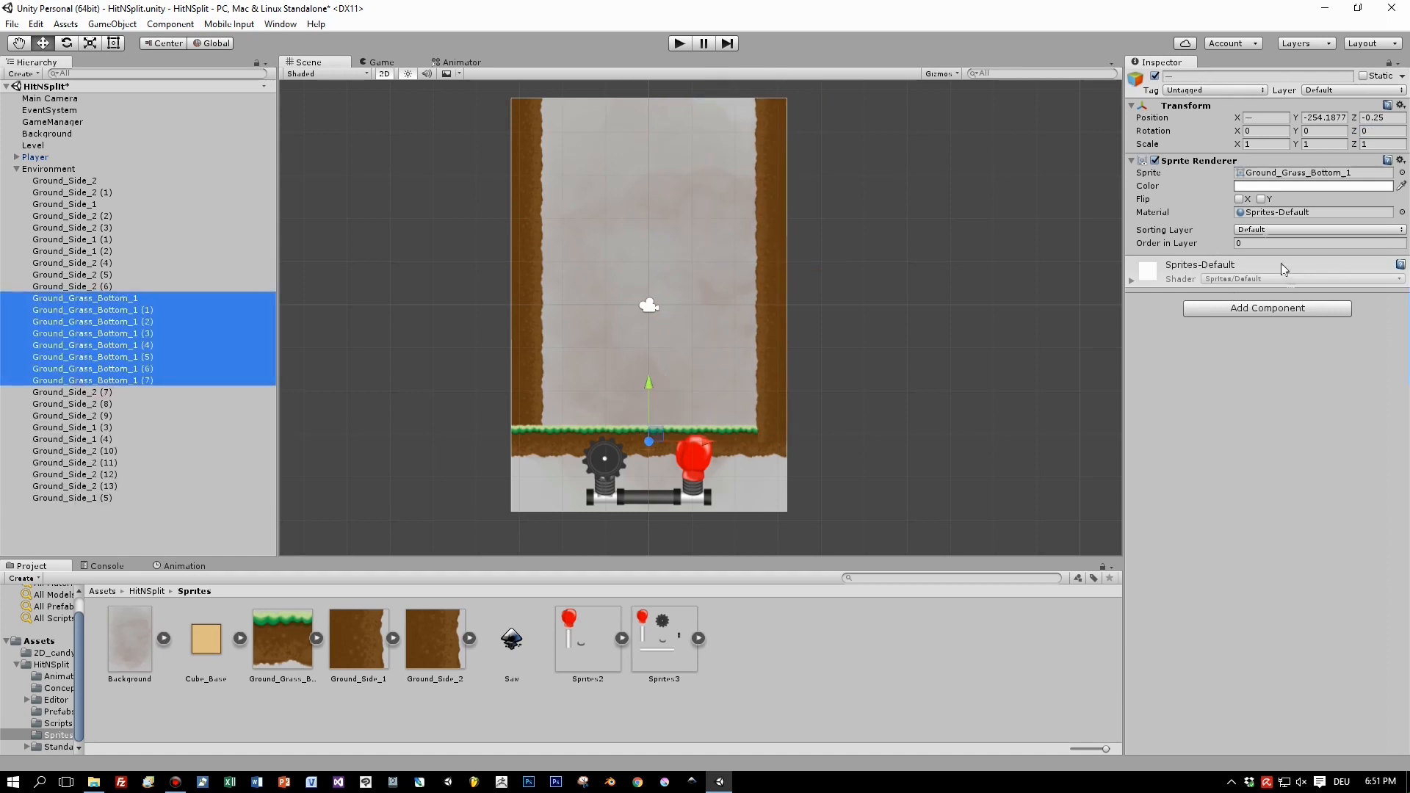
{"action": "left_click", "coordinate": [1253, 244]}
{"action": "type", "text": "1"}
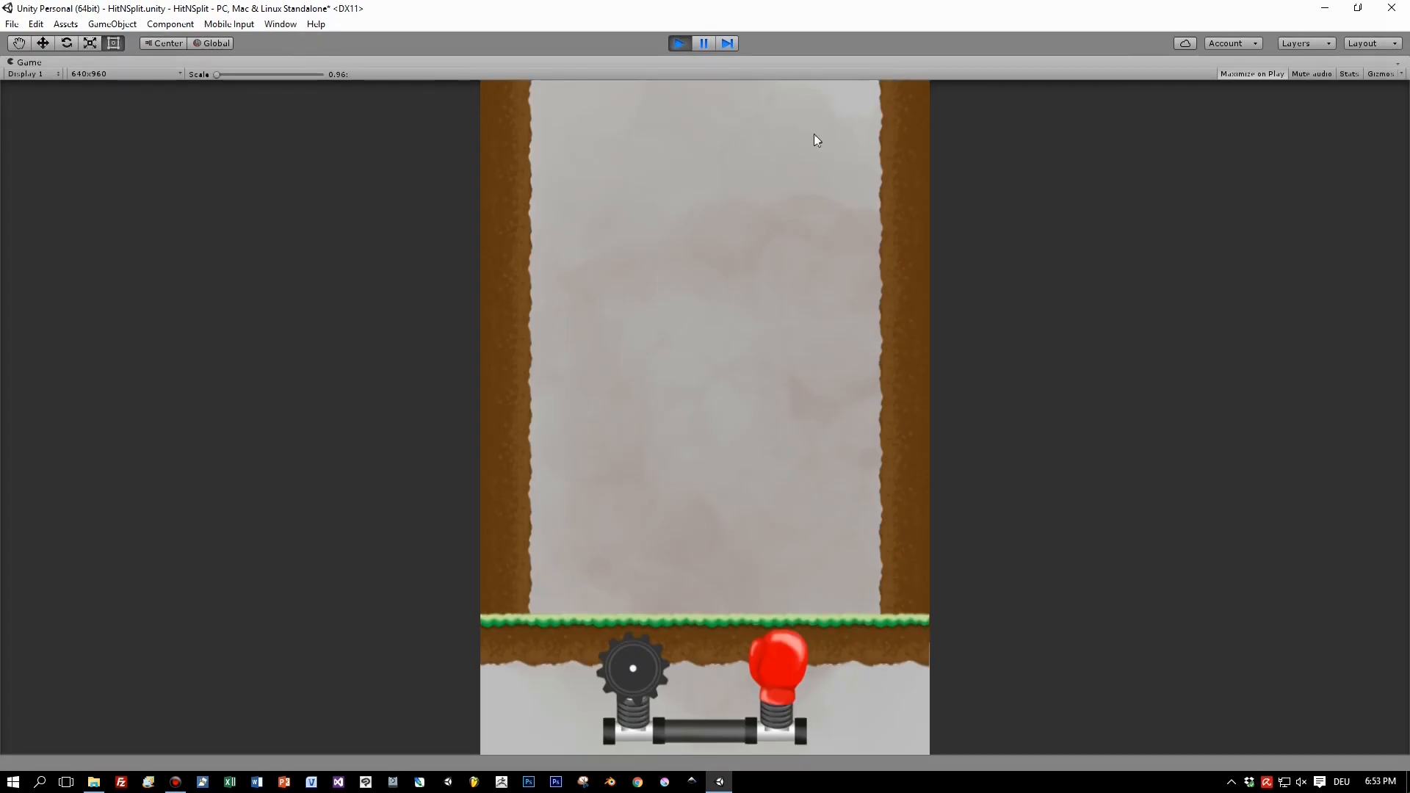
- Playtest the saw, the boxing glove and the sideways sliding of the beam, and stop play mode
{"action": "left_click", "coordinate": [632, 675]}
{"action": "left_click", "coordinate": [783, 656]}
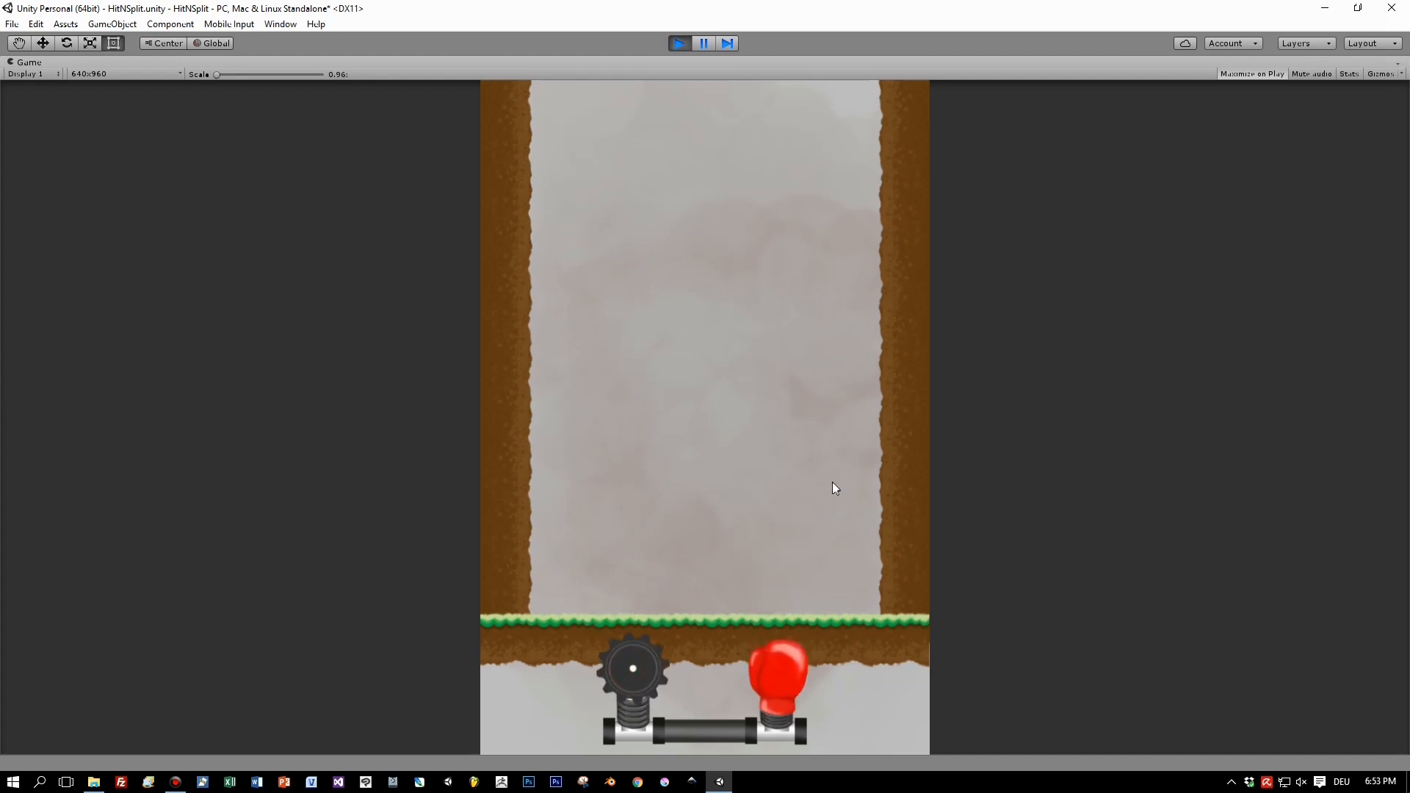
{"action": "left_click", "coordinate": [641, 654]}
{"action": "left_click_drag", "start_coordinate": [699, 743], "coordinate": [671, 736]}
{"action": "left_click", "coordinate": [599, 660]}
{"action": "left_click", "coordinate": [736, 657]}
{"action": "left_click", "coordinate": [592, 669]}
{"action": "left_click", "coordinate": [746, 657]}
{"action": "left_click", "coordinate": [584, 684]}
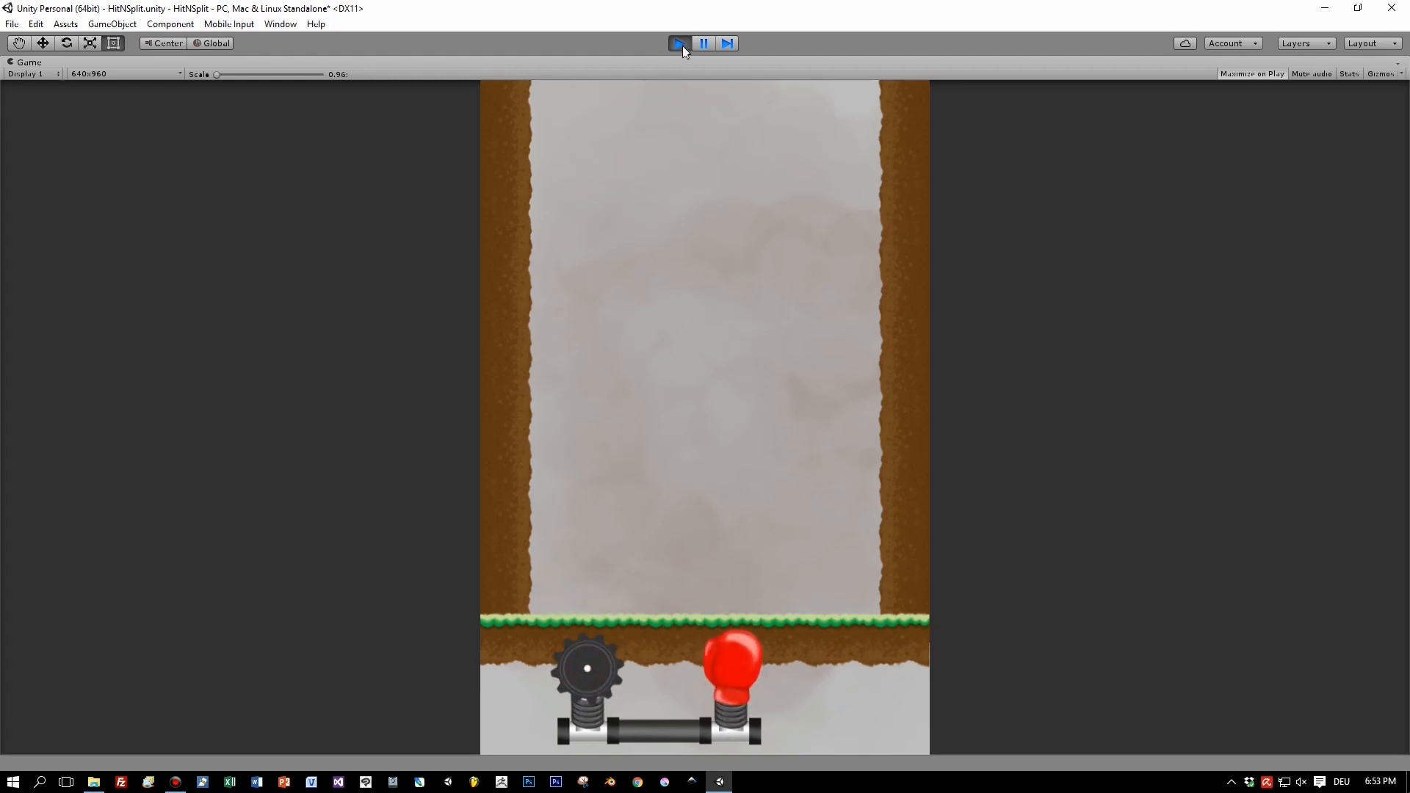
{"action": "left_click_drag", "start_coordinate": [667, 724], "coordinate": [721, 733]}
{"action": "left_click", "coordinate": [637, 667]}
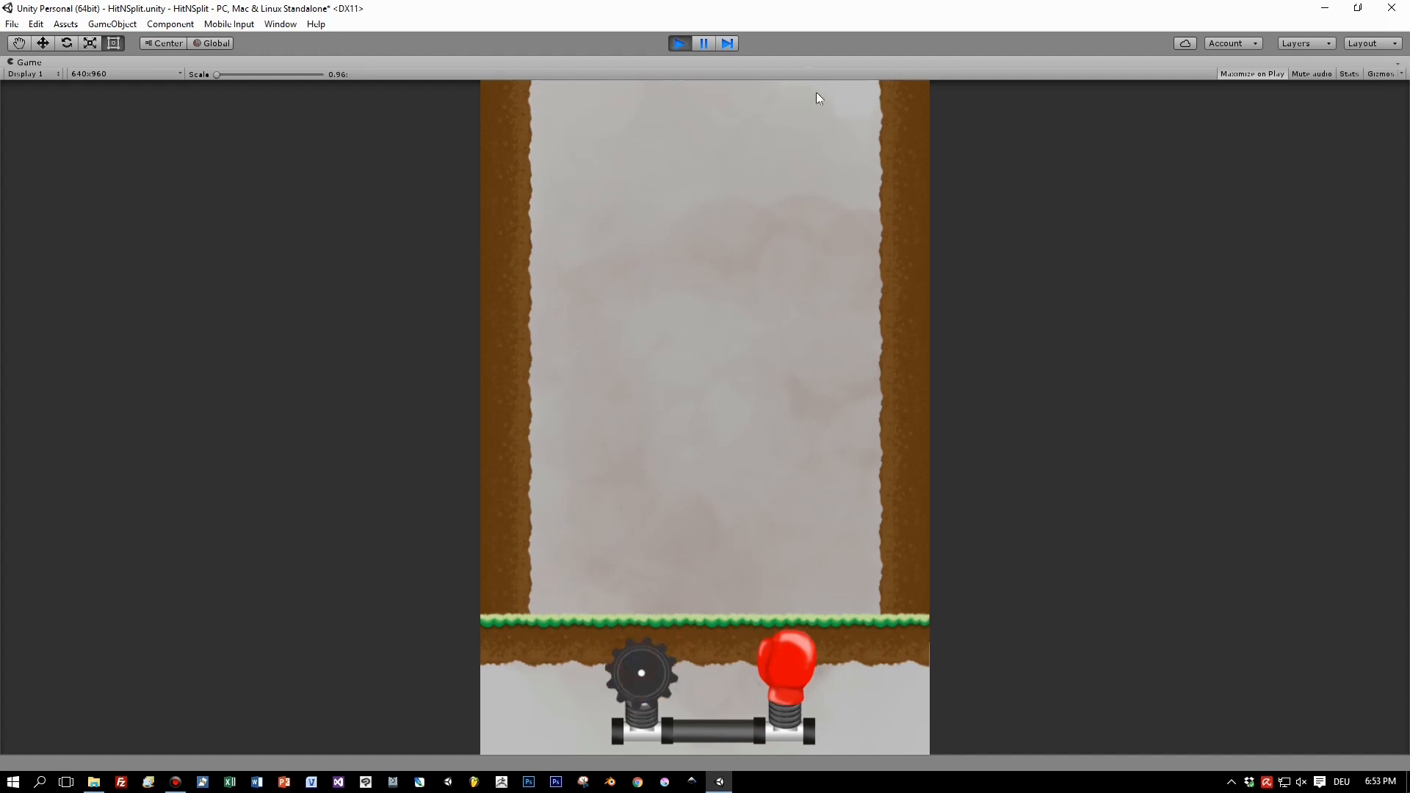
{"action": "left_click", "coordinate": [678, 44]}
- Place a Ground_Grass_Bottom_1 tile halfway up the left wall and start a row of snapped duplicates beside it
{"action": "left_click_drag", "start_coordinate": [282, 638], "coordinate": [623, 306]}
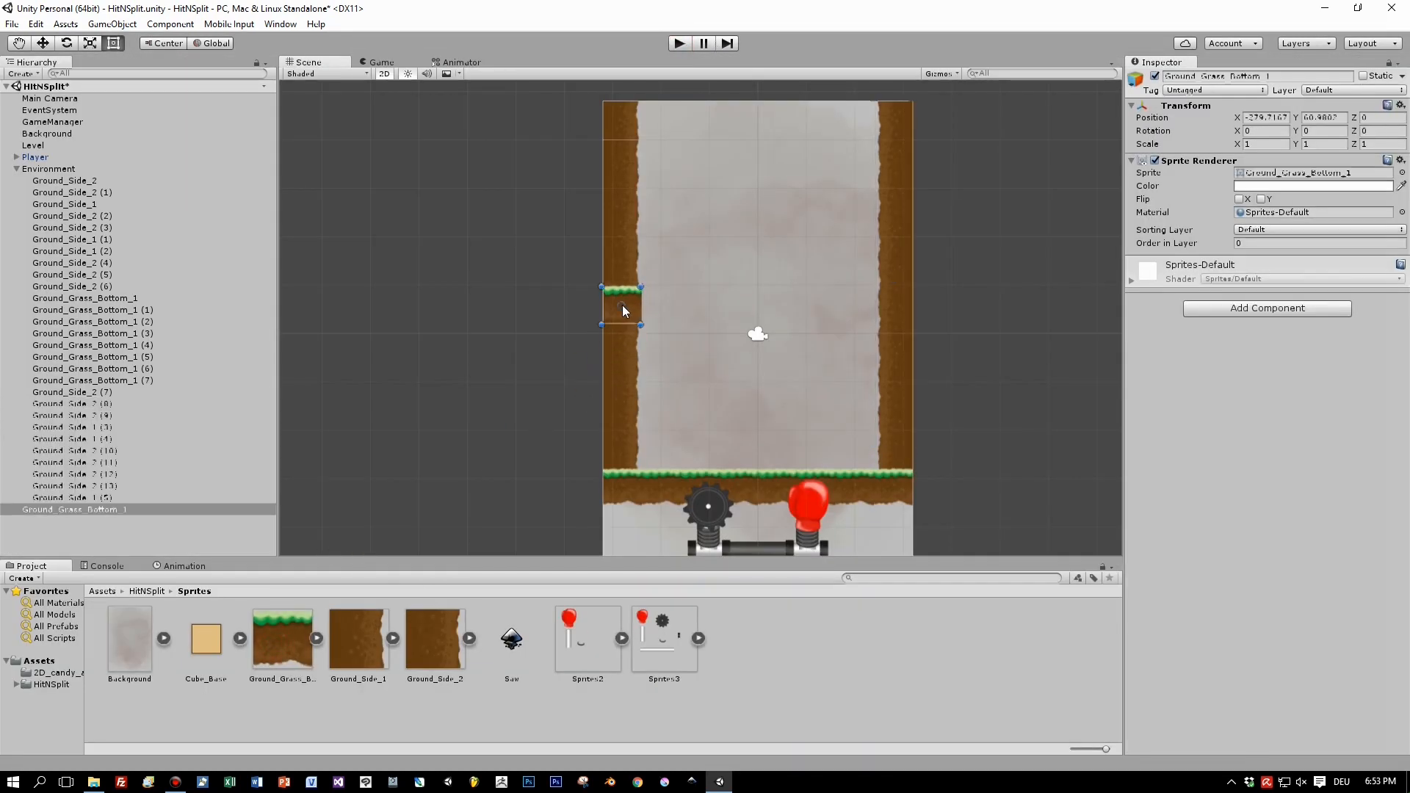
{"action": "left_click", "coordinate": [42, 43]}
{"action": "left_click_drag", "start_coordinate": [680, 304], "coordinate": [735, 311]}
{"action": "key", "text": "v"}
{"action": "left_click_drag", "start_coordinate": [655, 287], "coordinate": [642, 287]}
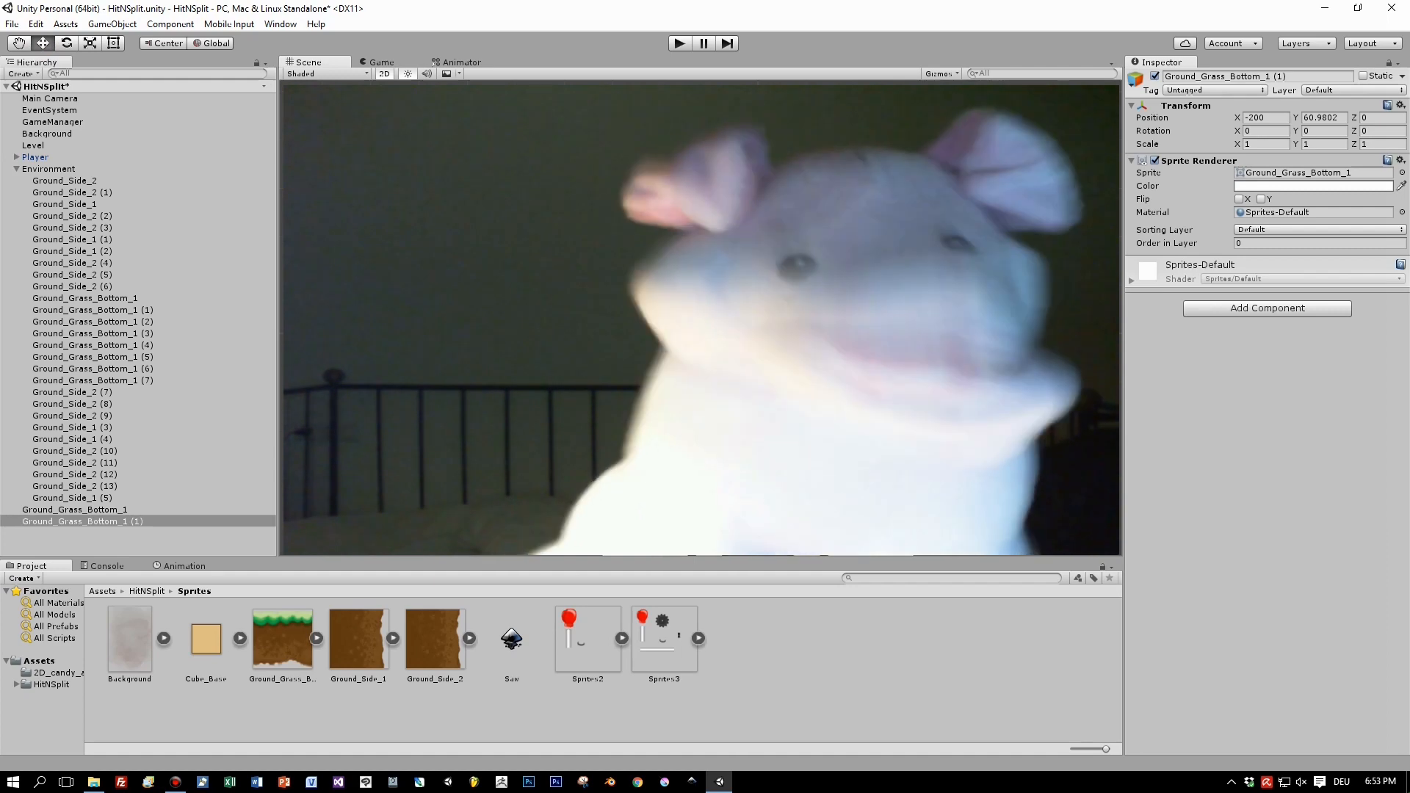
{"action": "key", "text": "ctrl+d"}
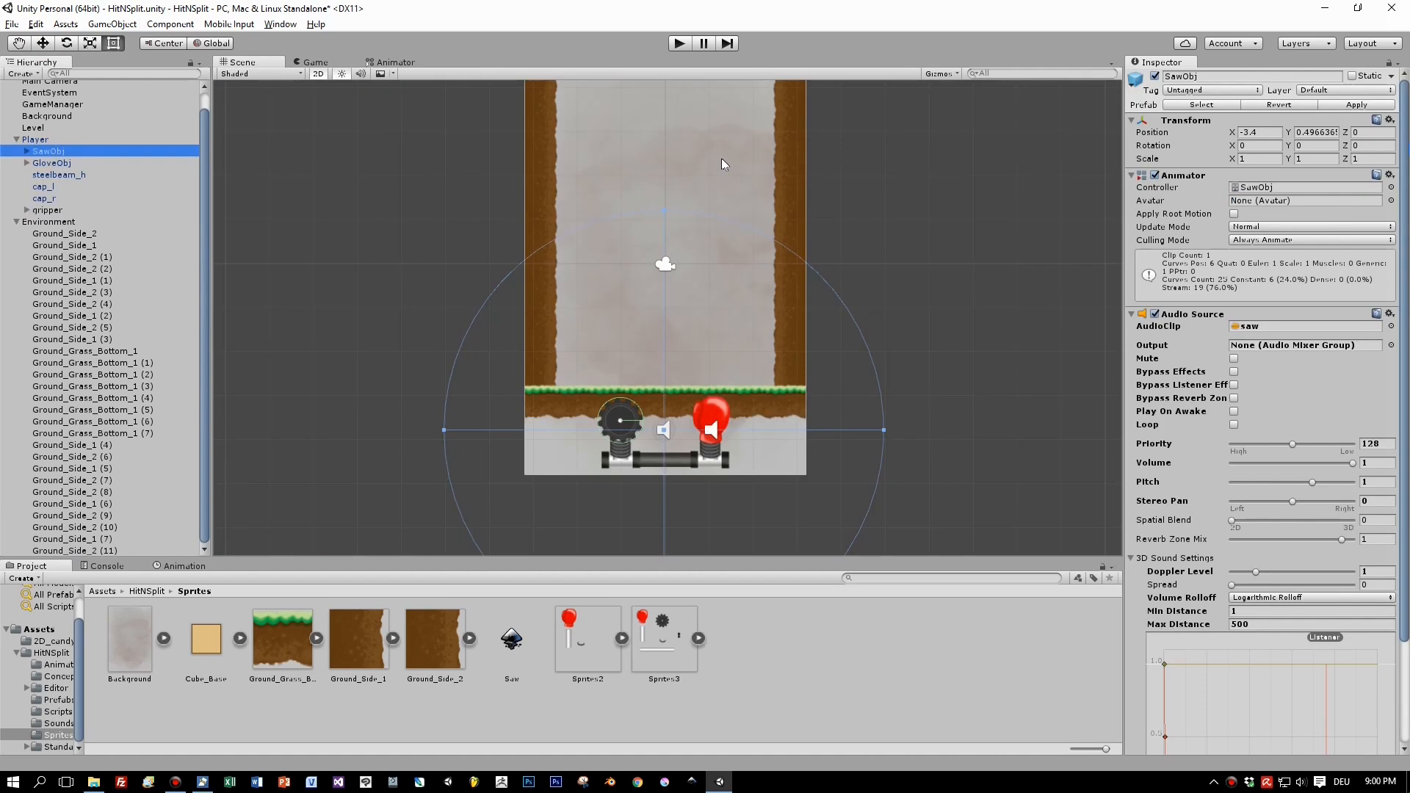
- Locate the saw clip assigned to SawObj's audio source in the project and preview its sound
{"action": "left_click", "coordinate": [1262, 327]}
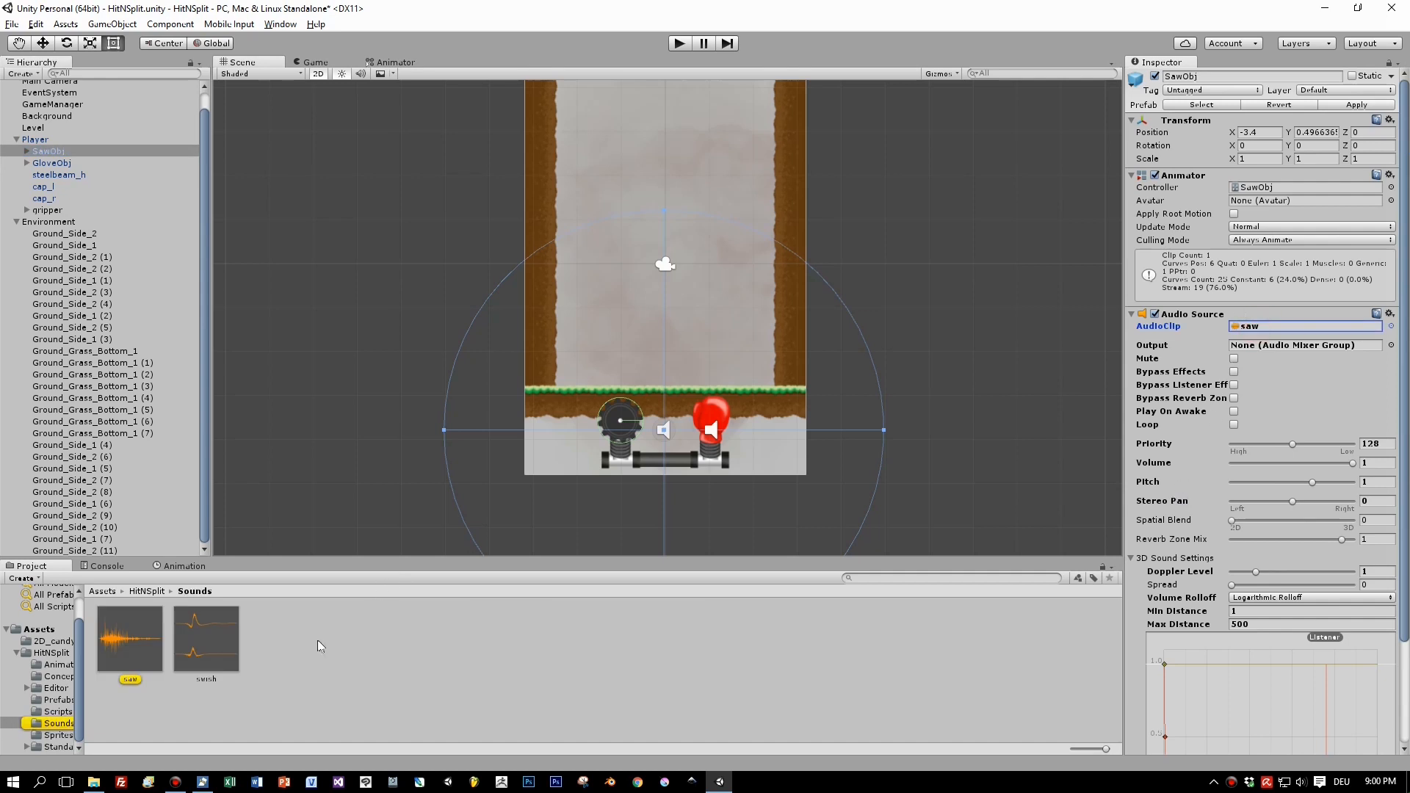
{"action": "left_click", "coordinate": [131, 643]}
{"action": "left_click", "coordinate": [1136, 580]}
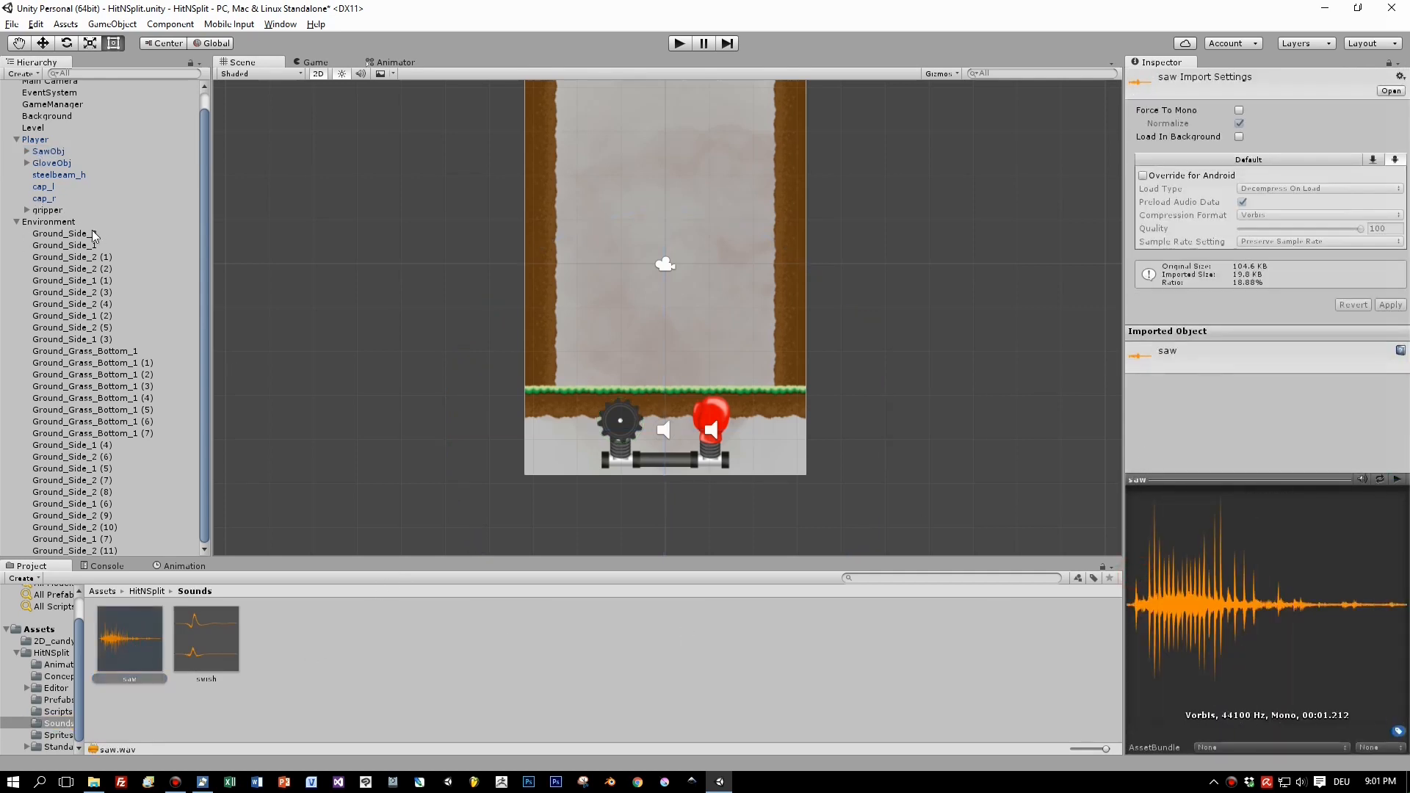
- Locate the swish clip assigned to GloveObj's audio source in the project and preview its sound several times
{"action": "left_click", "coordinate": [710, 414]}
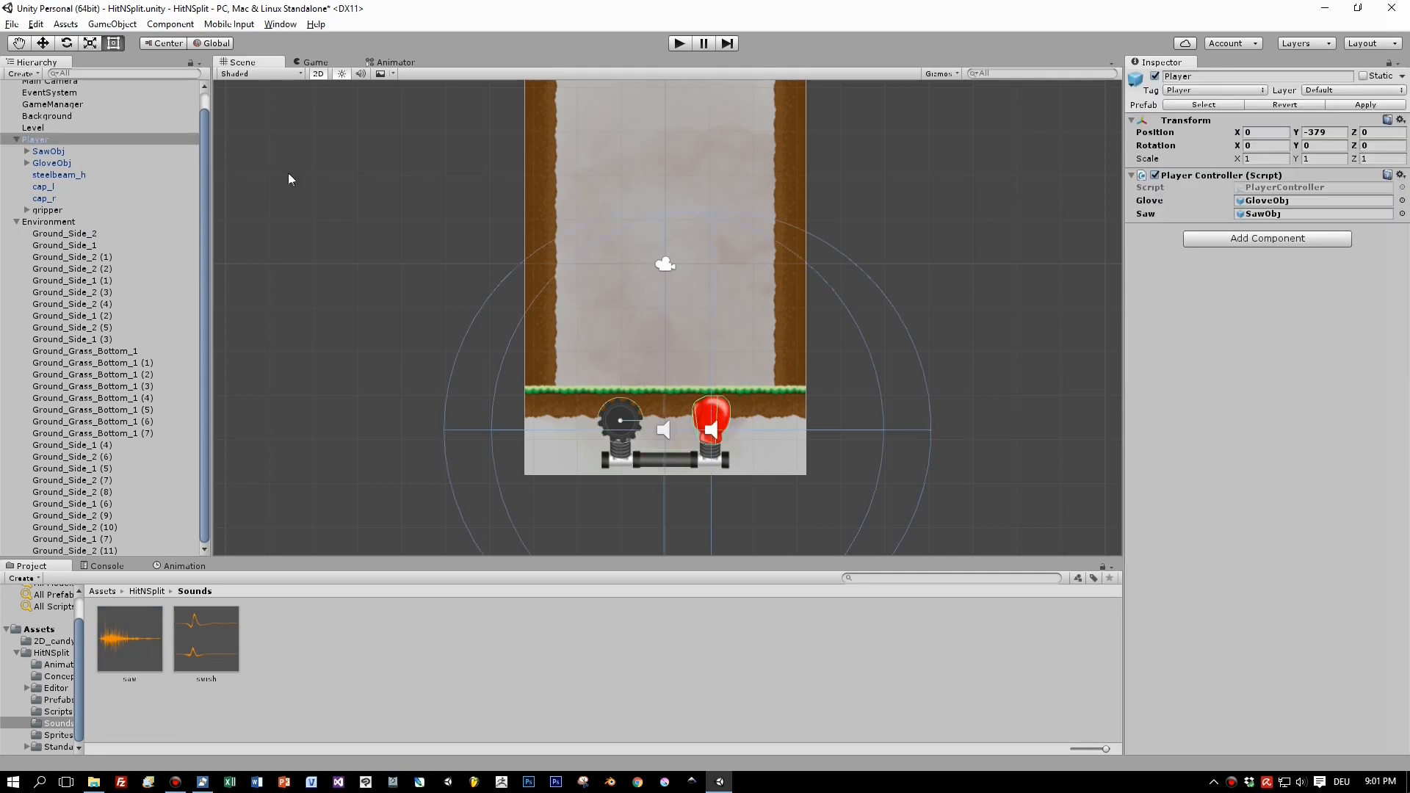
{"action": "left_click", "coordinate": [46, 163]}
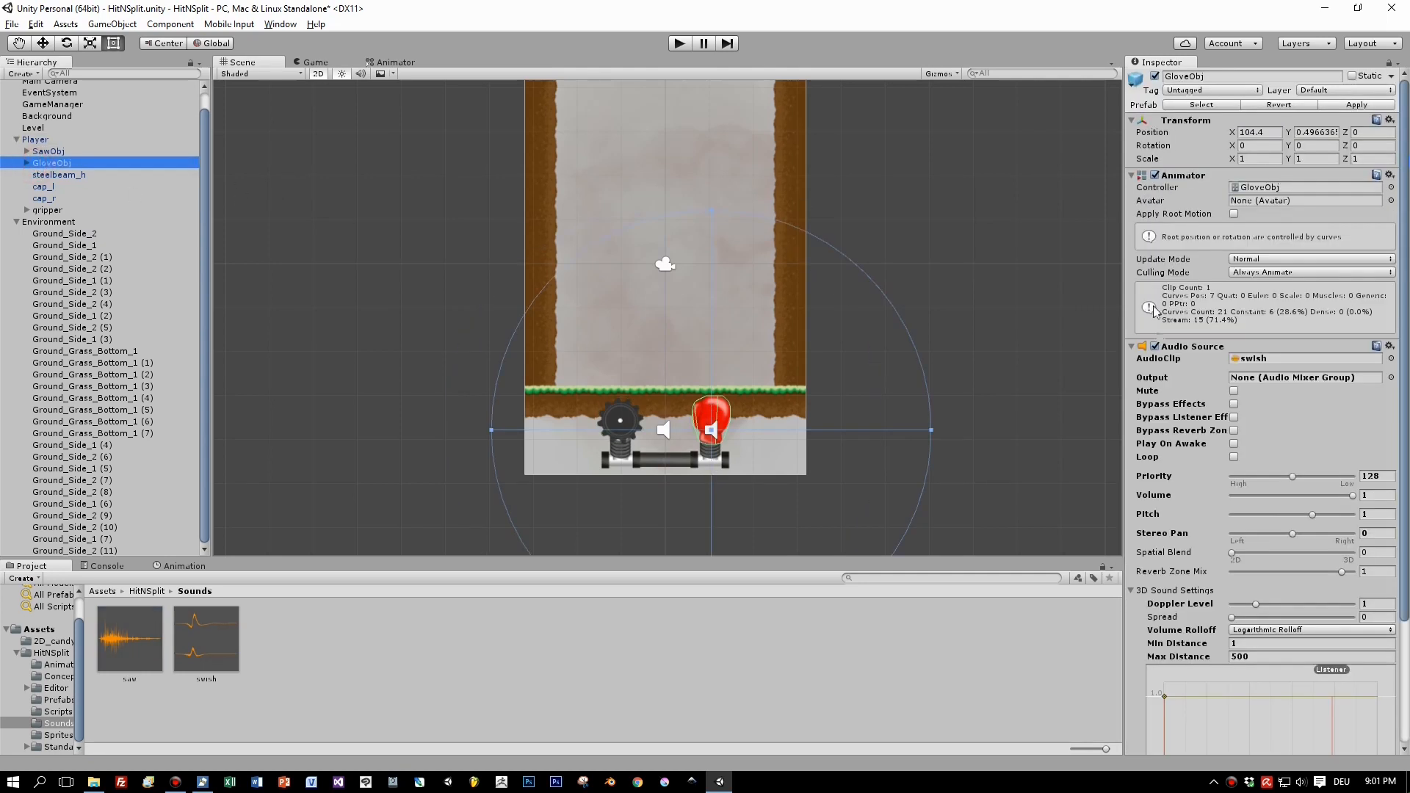
{"action": "left_click", "coordinate": [1254, 359]}
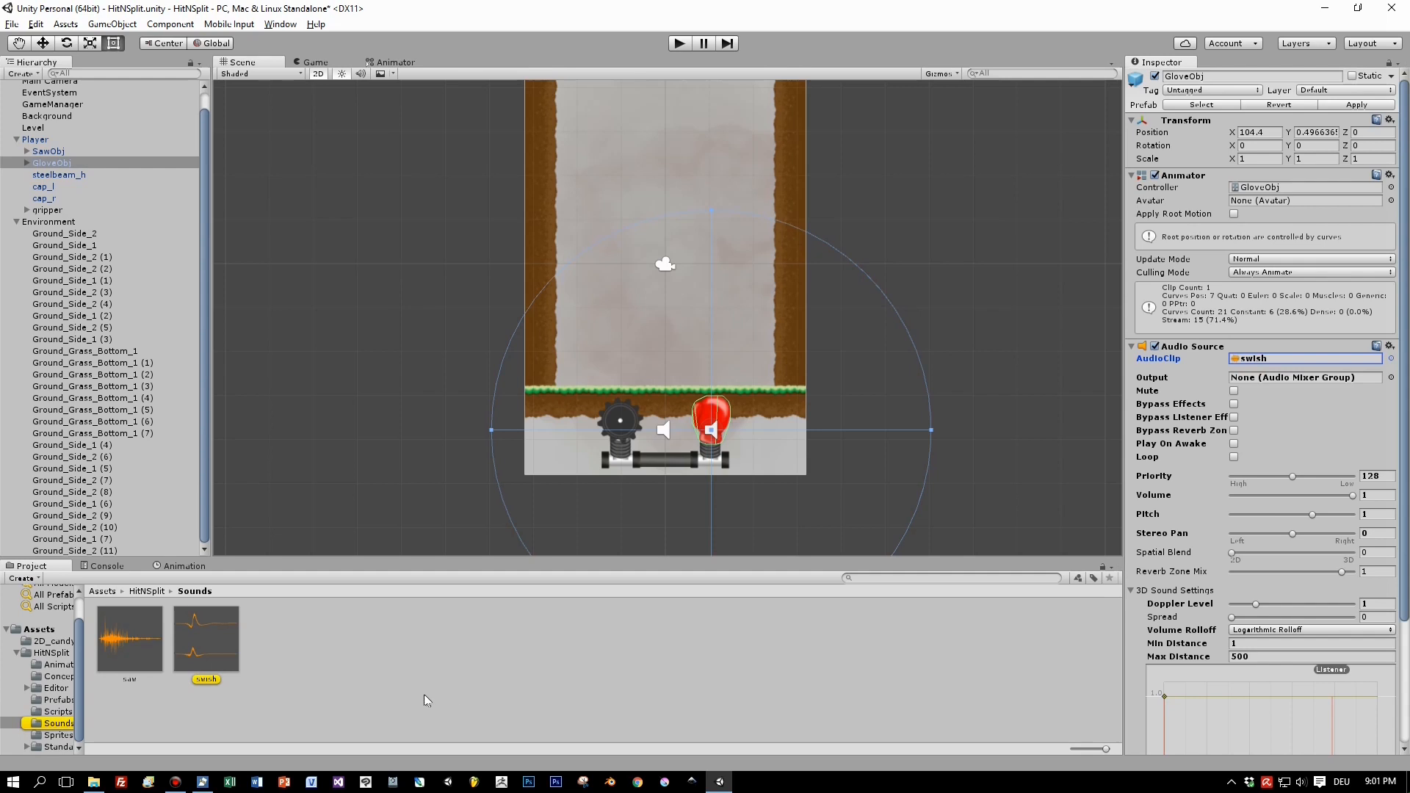
{"action": "left_click", "coordinate": [215, 636]}
{"action": "left_click", "coordinate": [1131, 551]}
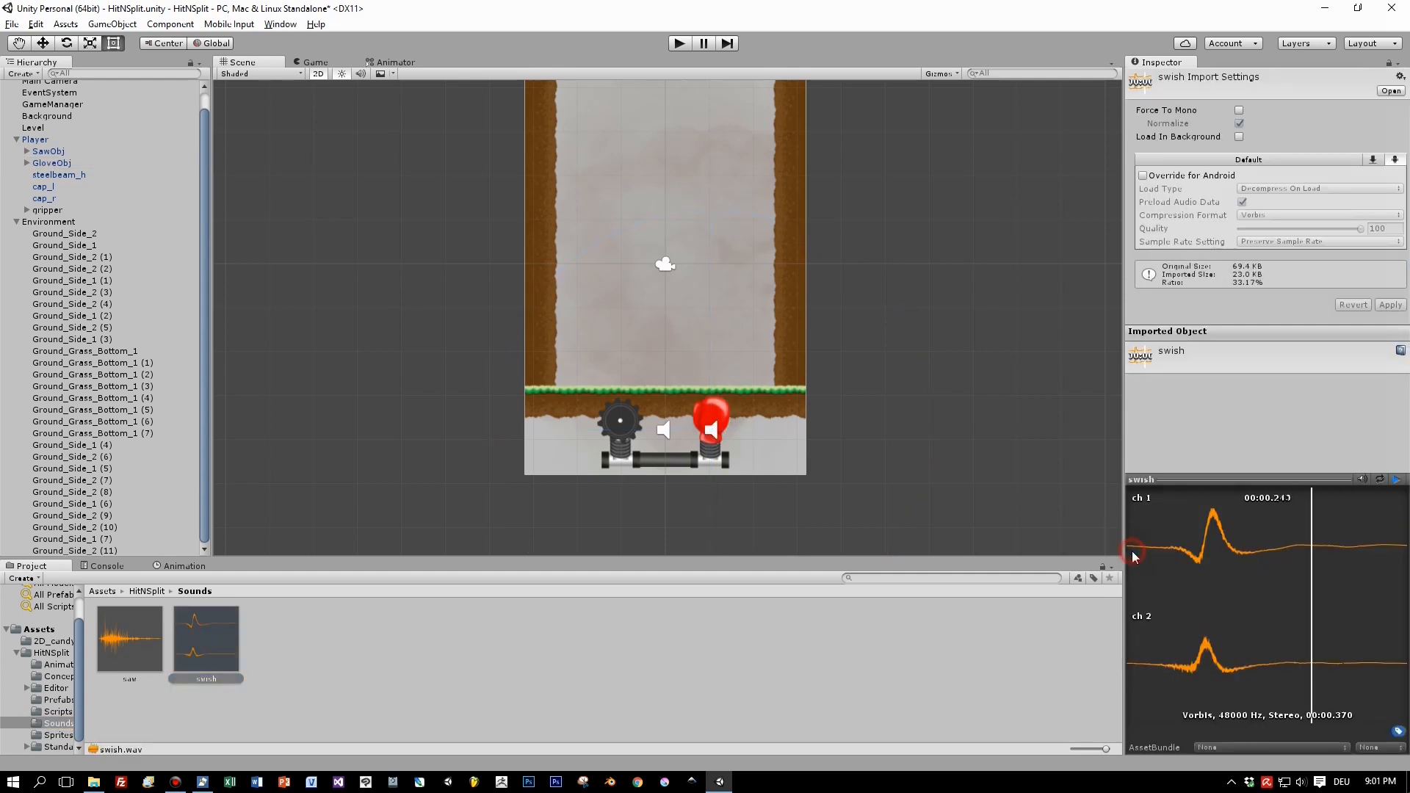
{"action": "left_click", "coordinate": [1131, 551]}
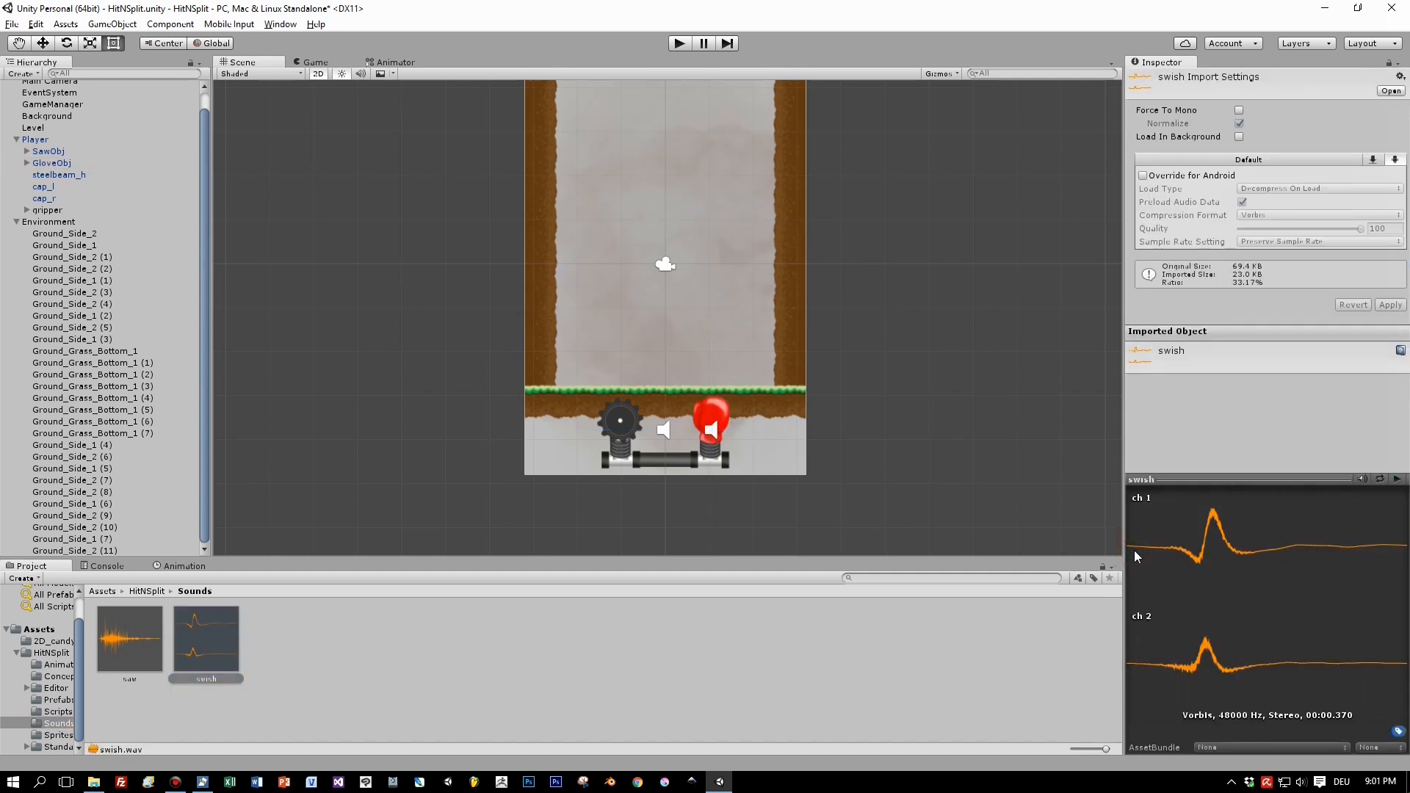
{"action": "left_click", "coordinate": [1134, 551]}
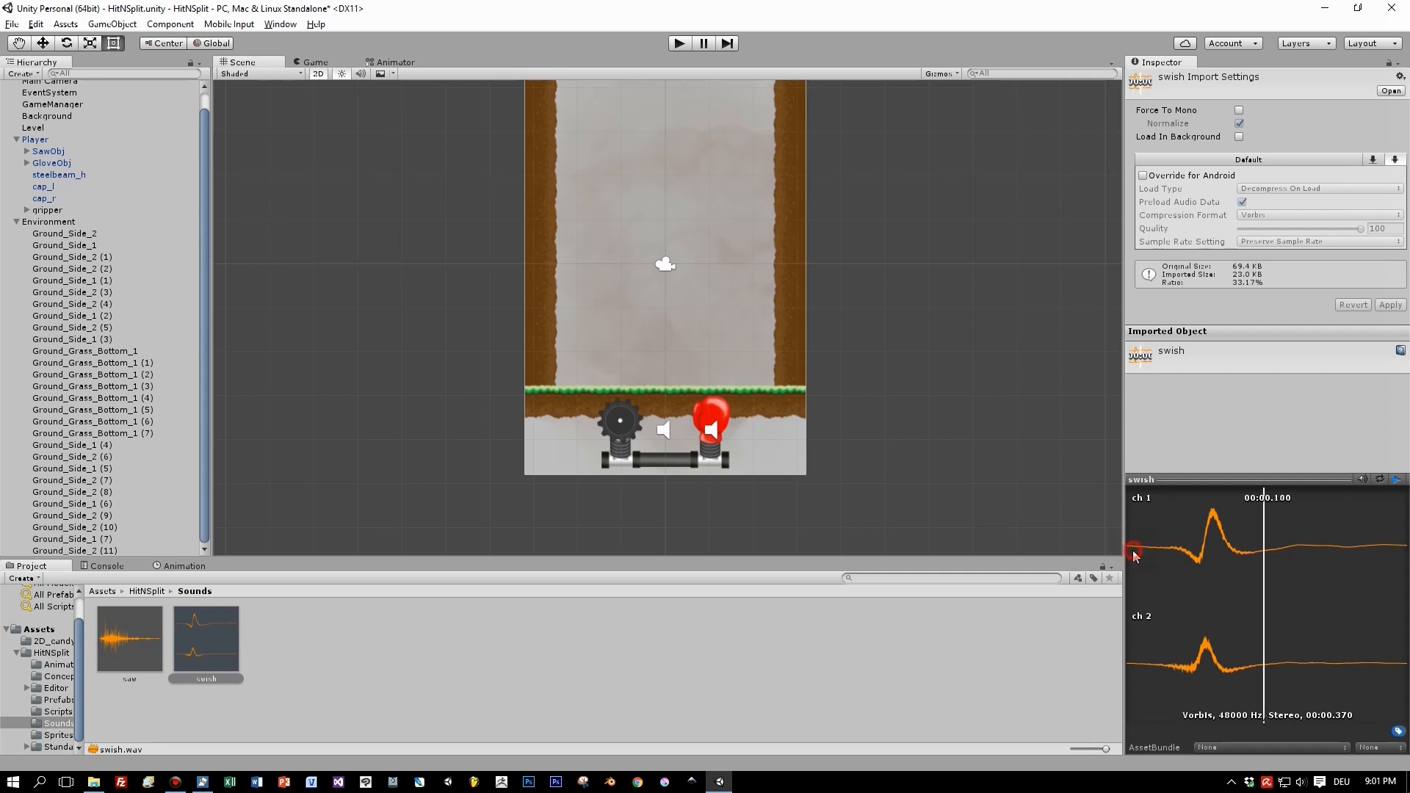
- Playtest the saw and boxing glove sounds while sliding the beam sideways to several positions
{"action": "left_click", "coordinate": [681, 44]}
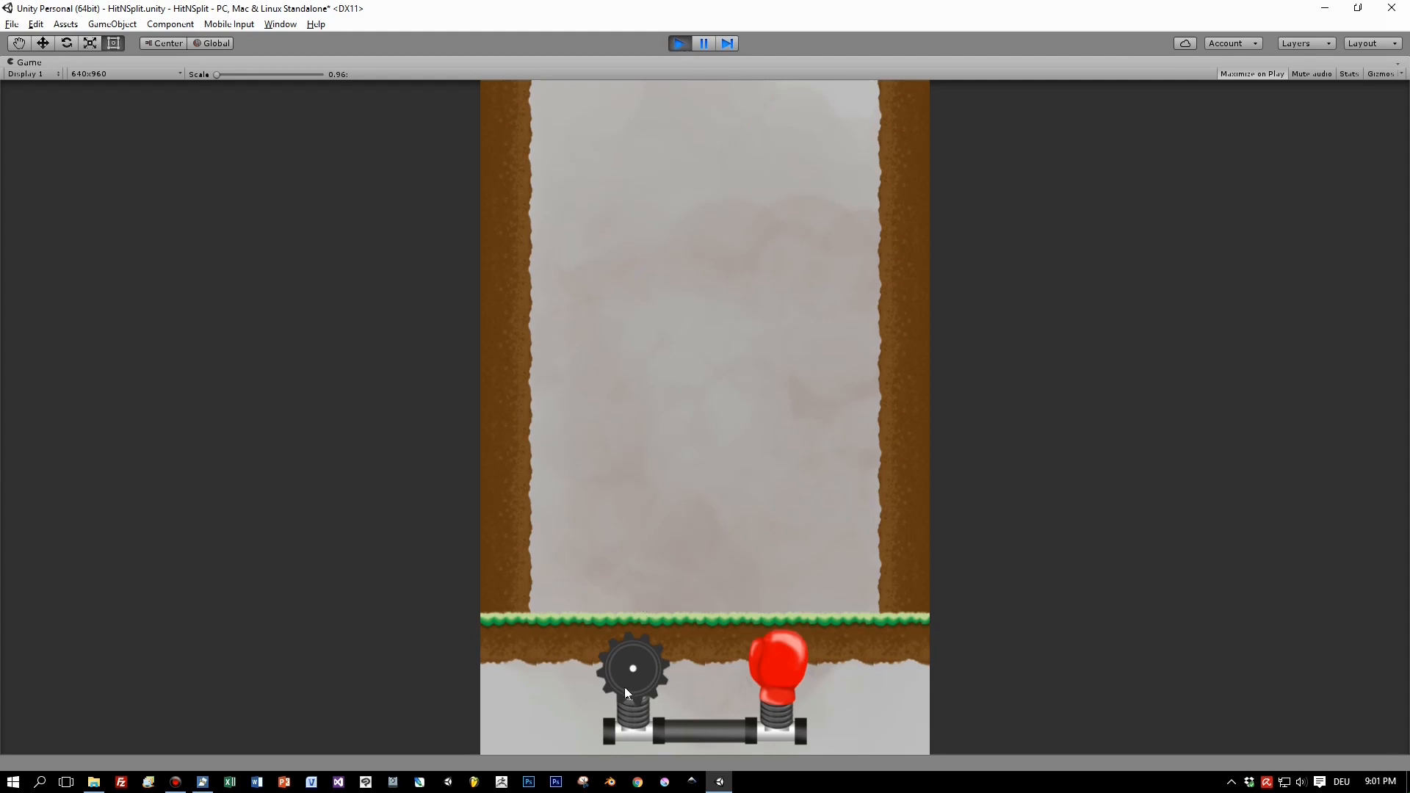
{"action": "left_click", "coordinate": [626, 687]}
{"action": "left_click_drag", "start_coordinate": [715, 732], "coordinate": [847, 694]}
{"action": "left_click", "coordinate": [505, 675]}
{"action": "left_click", "coordinate": [659, 671]}
{"action": "left_click", "coordinate": [846, 692]}
{"action": "left_click", "coordinate": [703, 671]}
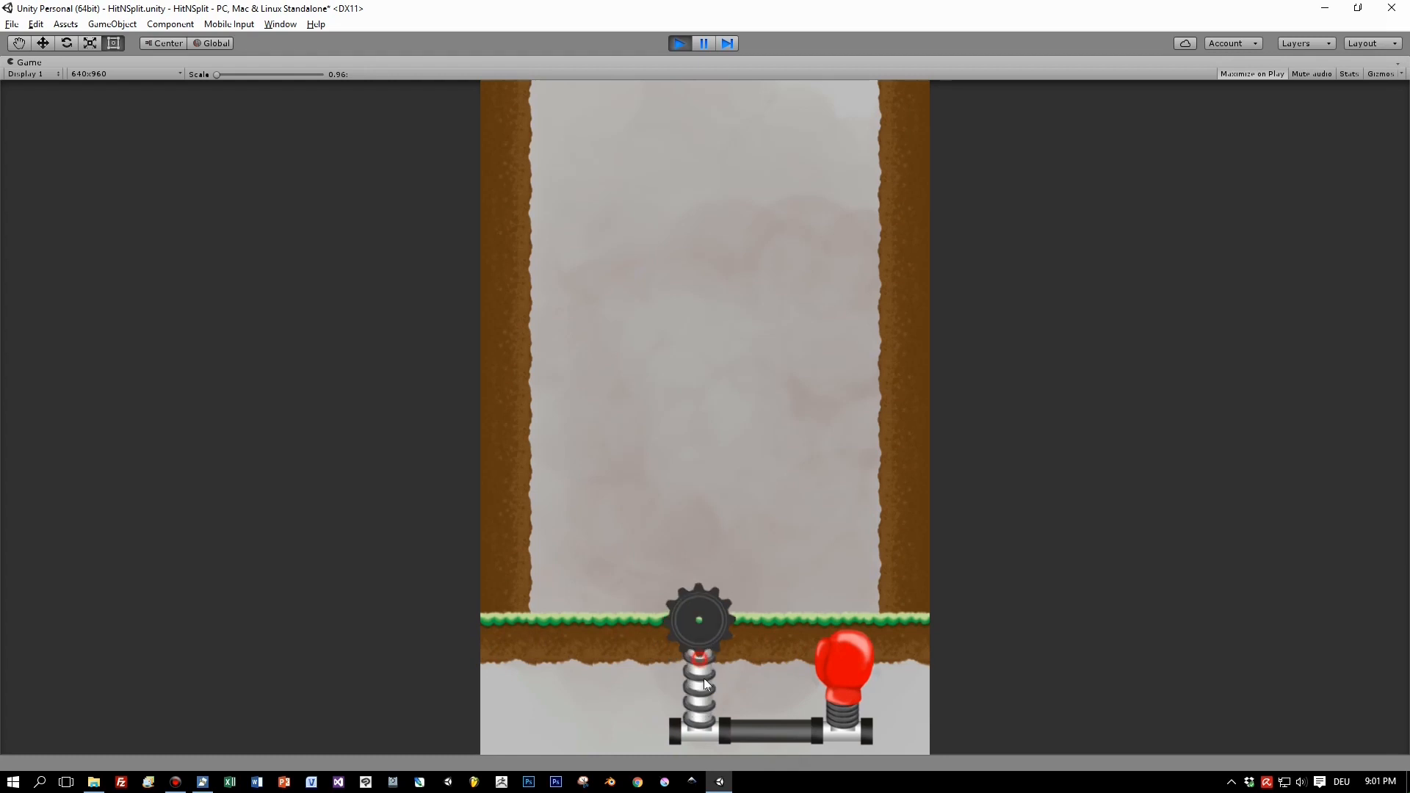
{"action": "left_click_drag", "start_coordinate": [759, 741], "coordinate": [945, 685]}
{"action": "left_click", "coordinate": [856, 694]}
{"action": "left_click_drag", "start_coordinate": [861, 703], "coordinate": [657, 698]}
{"action": "left_click", "coordinate": [640, 684]}
{"action": "left_click", "coordinate": [775, 667]}
{"action": "left_click", "coordinate": [674, 679]}
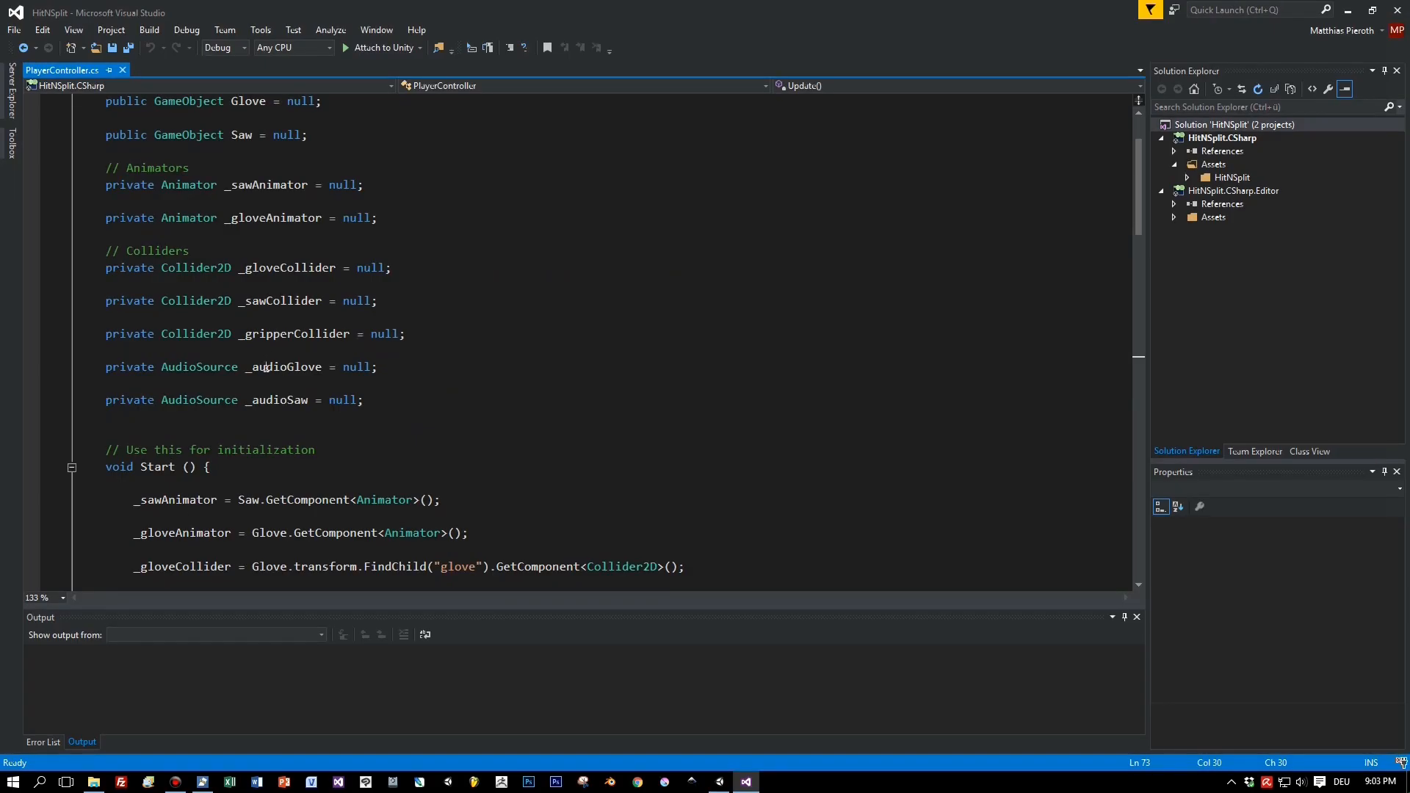
- Examine the _audioGlove and _audioSaw declarations in PlayerController.cs and how Start assigns their AudioSource components
{"action": "double_click", "coordinate": [266, 368]}
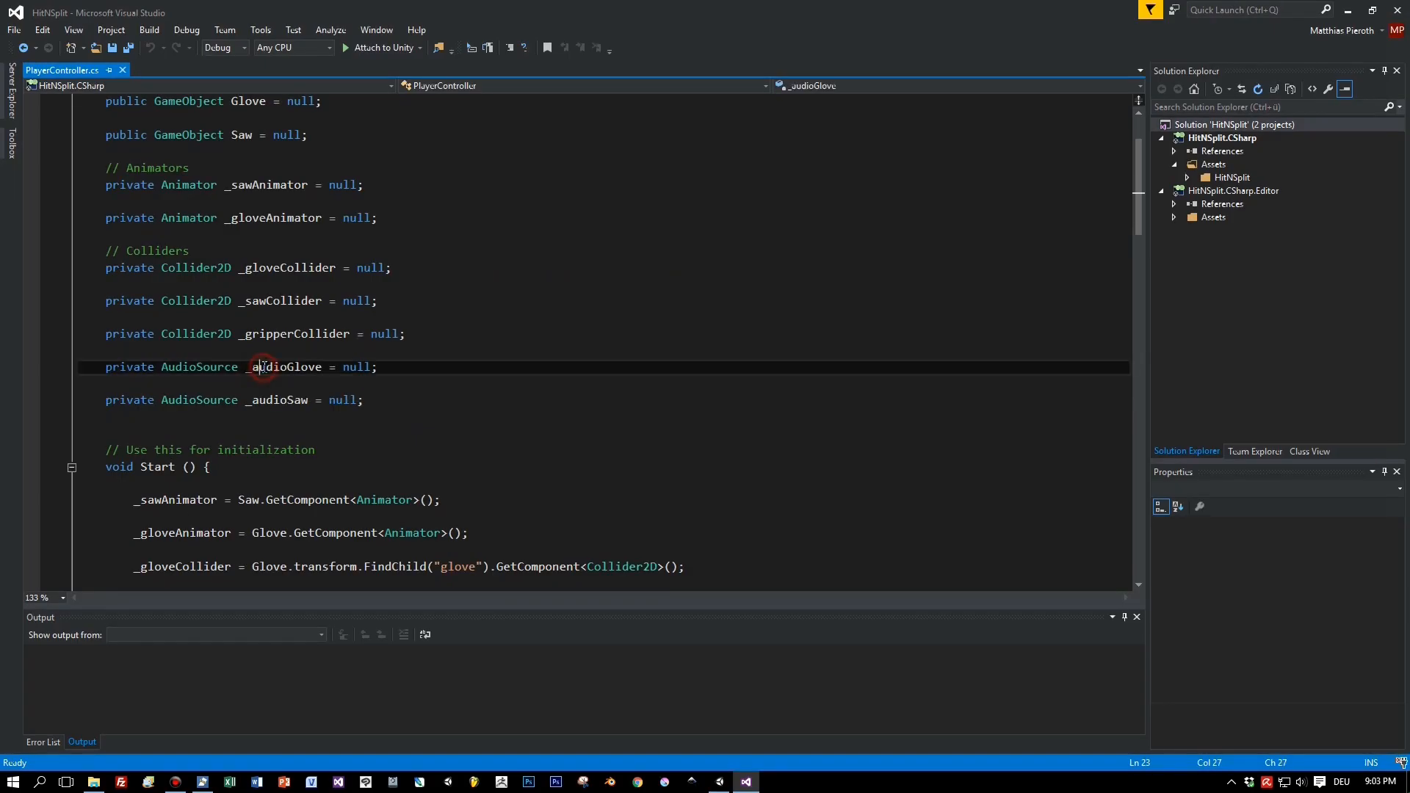
{"action": "double_click", "coordinate": [284, 400]}
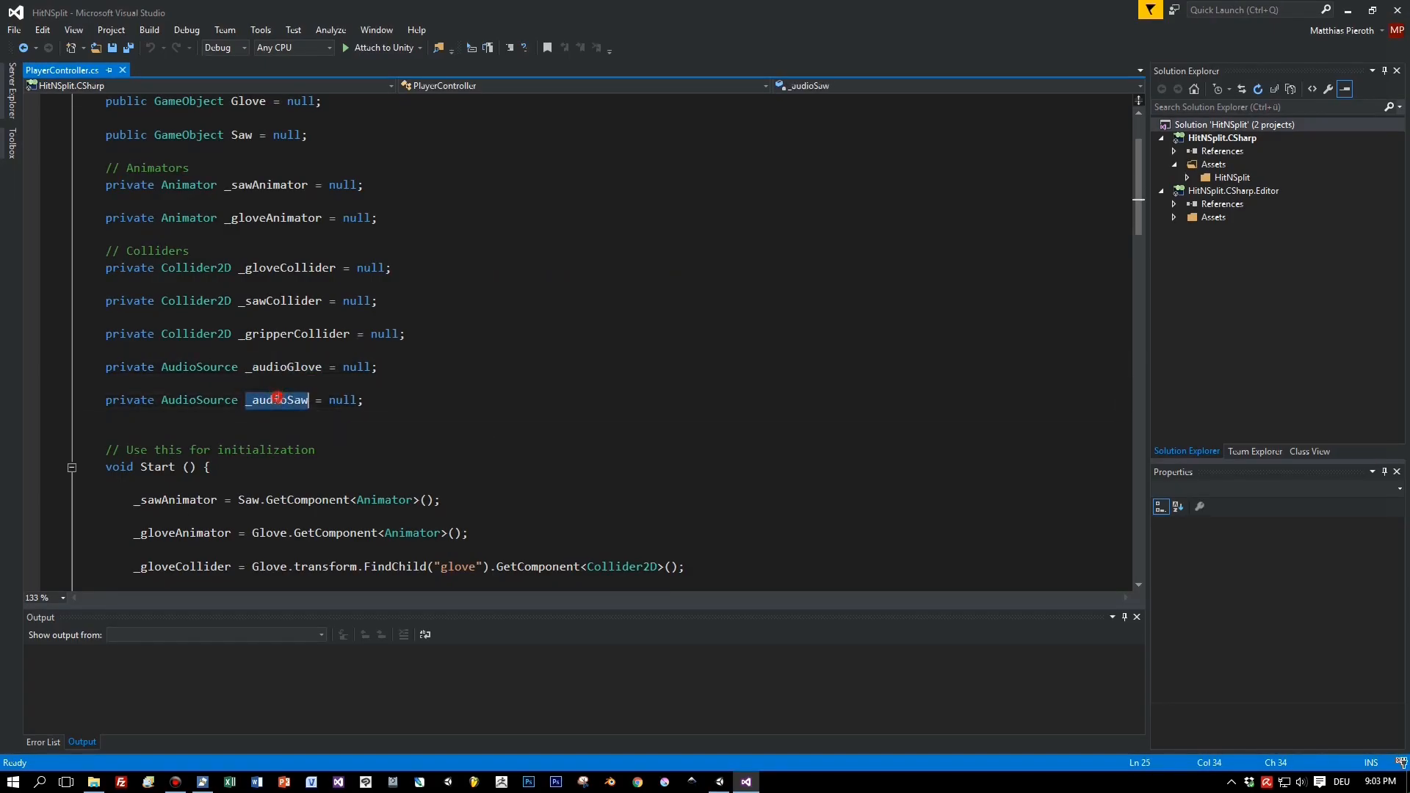
{"action": "scroll", "coordinate": [611, 371], "scroll_direction": "down", "scroll_amount": 2}
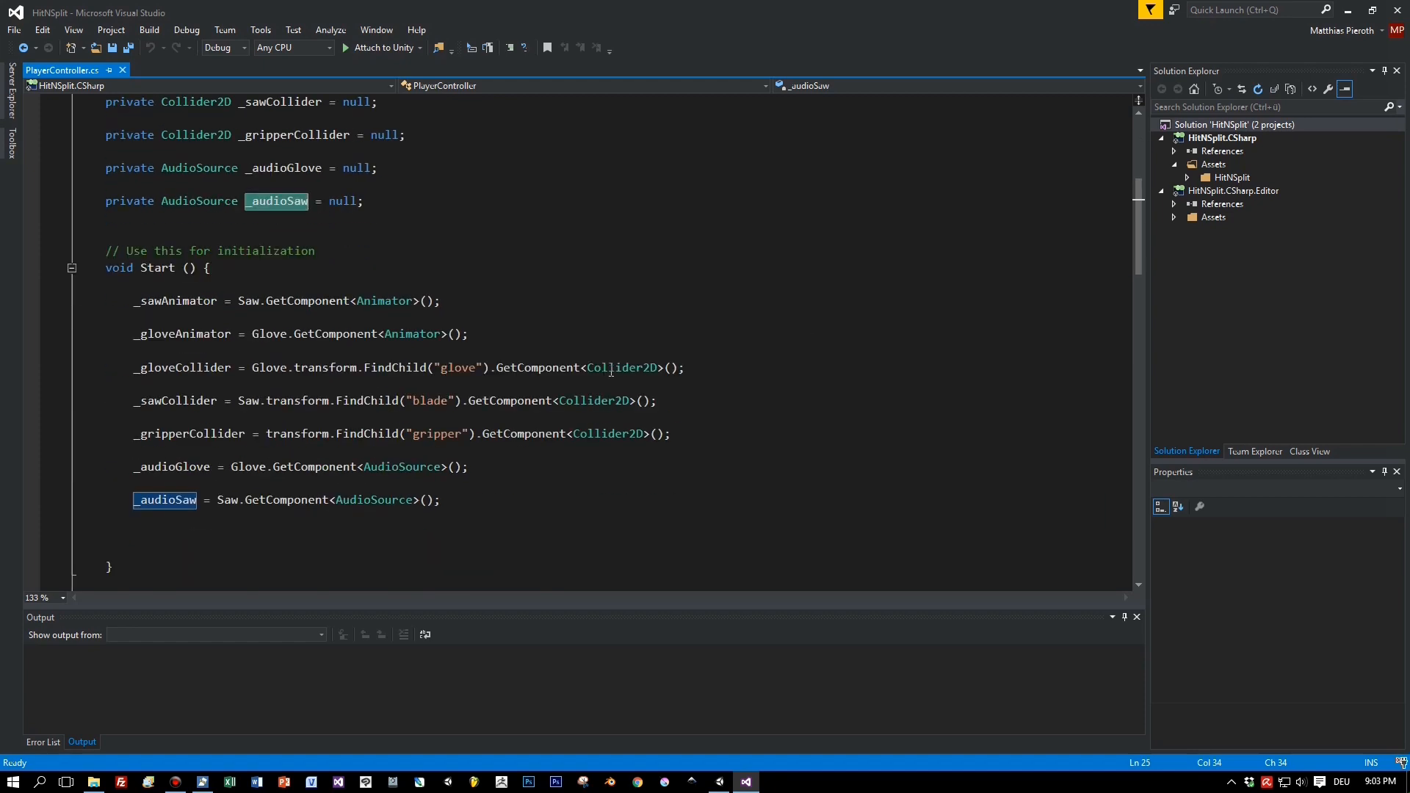
{"action": "double_click", "coordinate": [168, 269]}
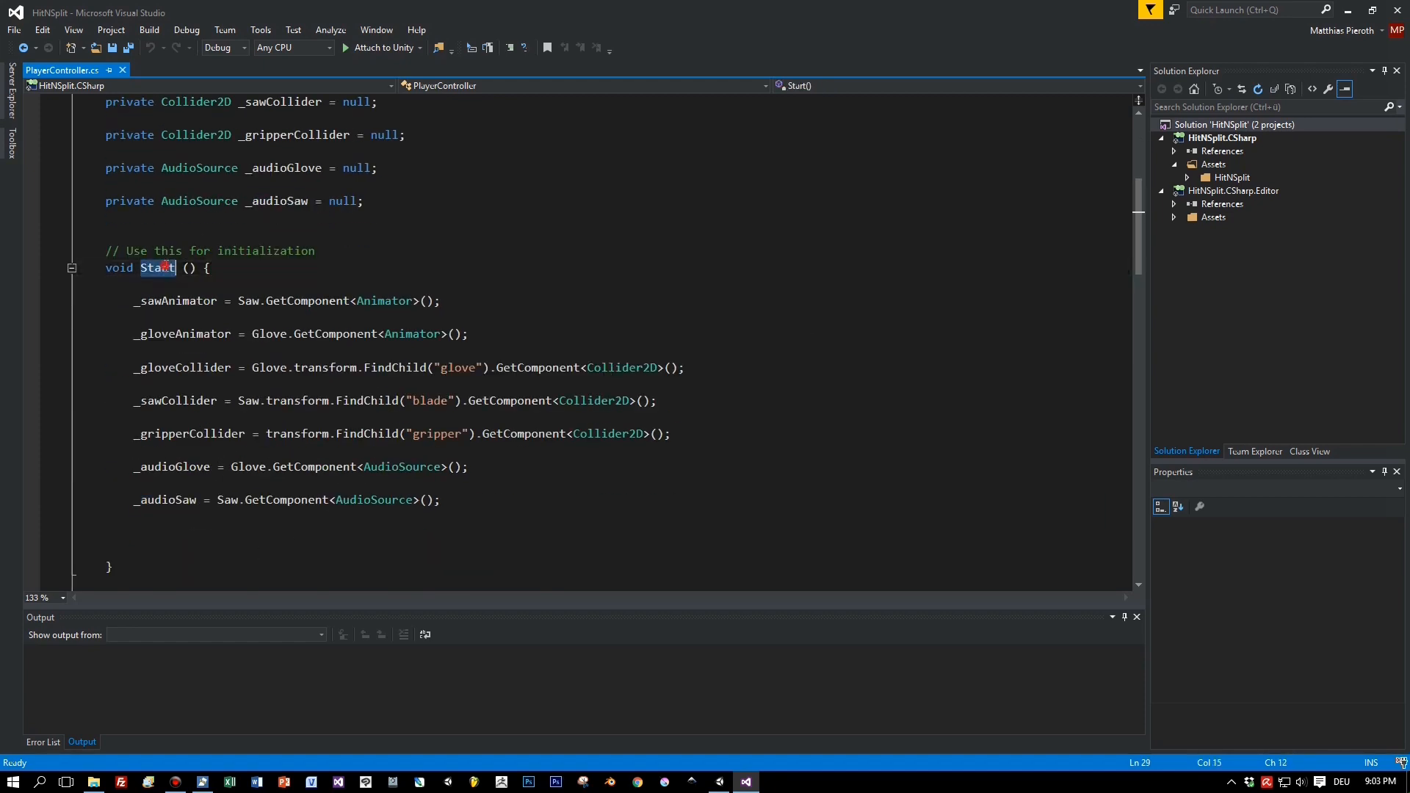
{"action": "double_click", "coordinate": [402, 468]}
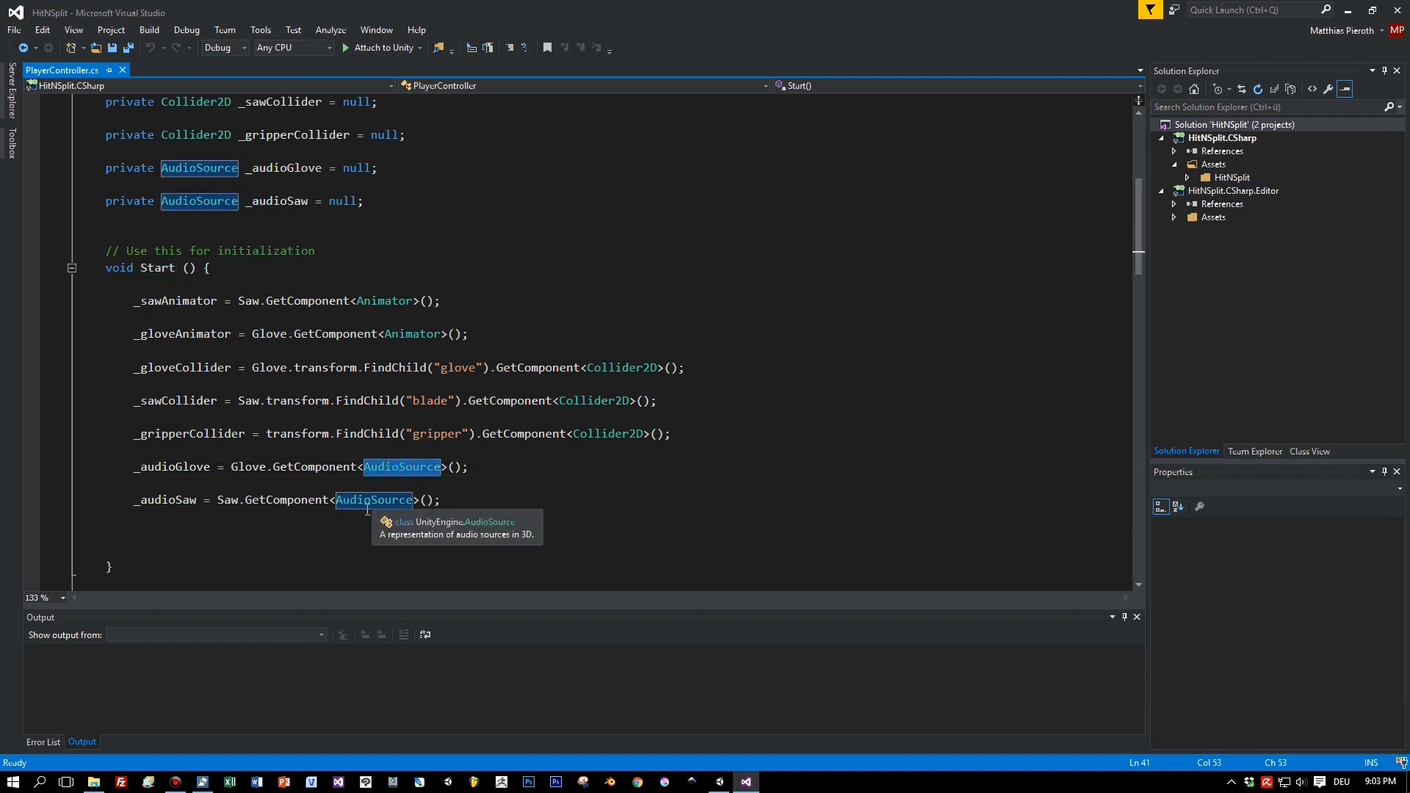
{"action": "left_click", "coordinate": [226, 501]}
{"action": "double_click", "coordinate": [226, 500]}
- Examine in the Update method how the IsInTransition checks control playing the glove and saw sounds
{"action": "scroll", "coordinate": [496, 434], "scroll_direction": "down", "scroll_amount": 3}
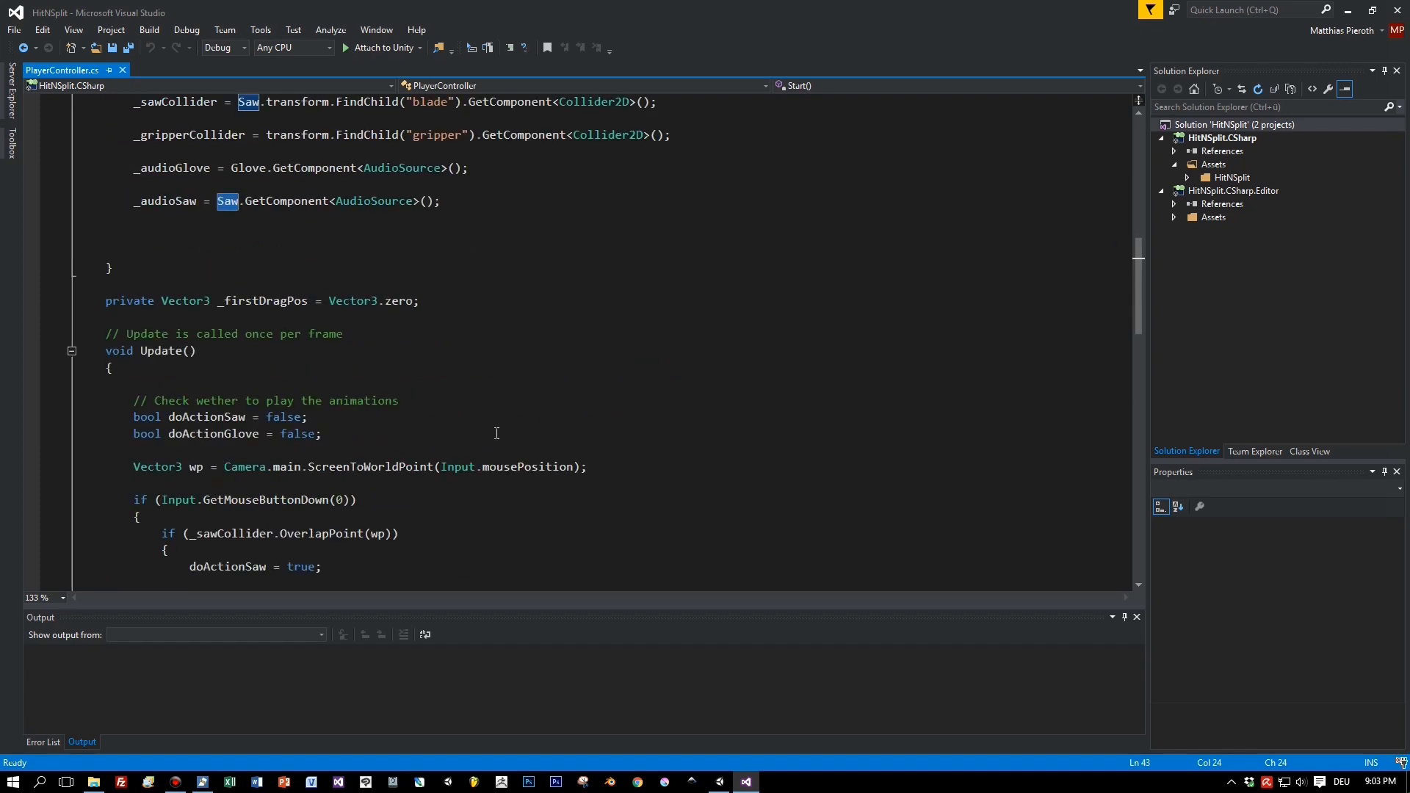
{"action": "scroll", "coordinate": [496, 434], "scroll_direction": "down", "scroll_amount": 8}
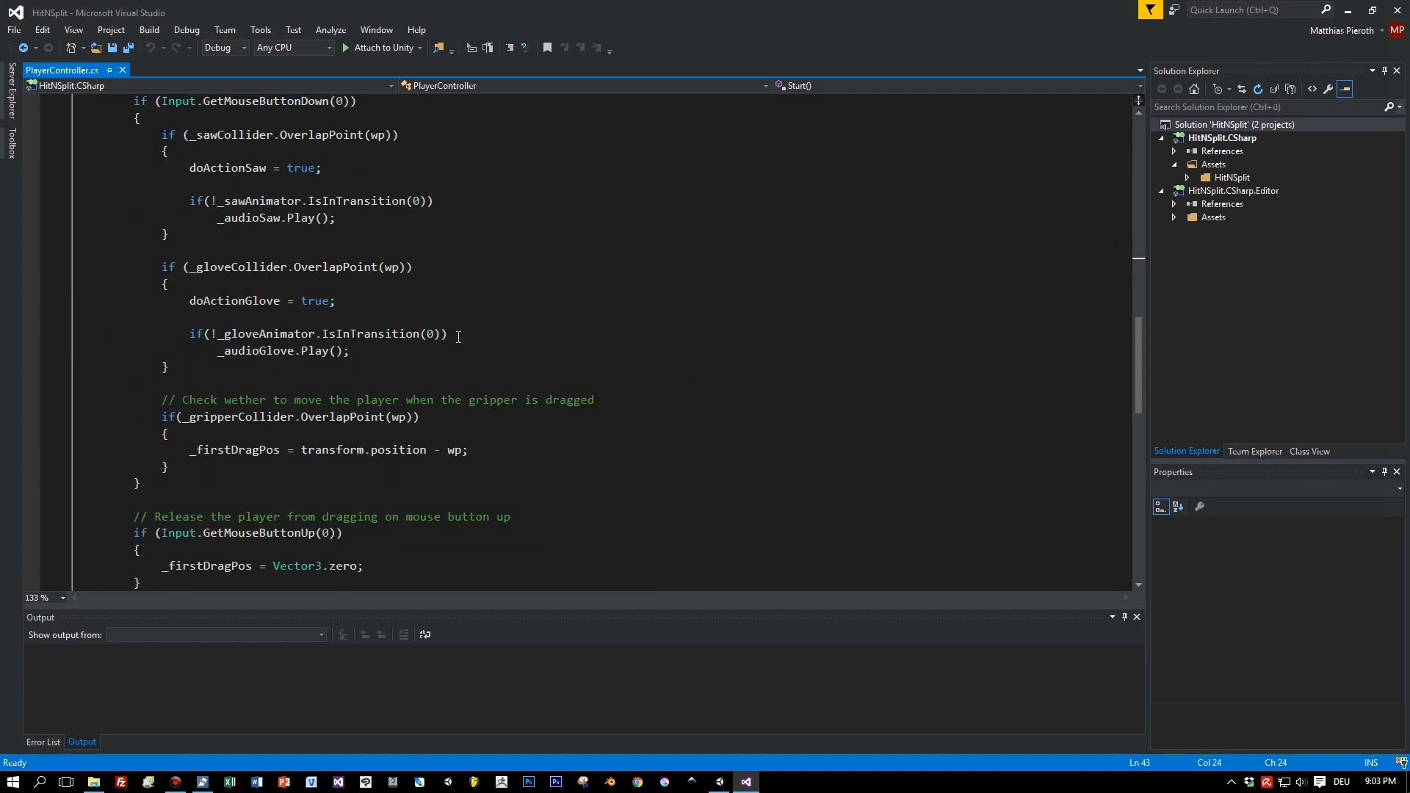
{"action": "left_click_drag", "start_coordinate": [477, 334], "coordinate": [193, 335]}
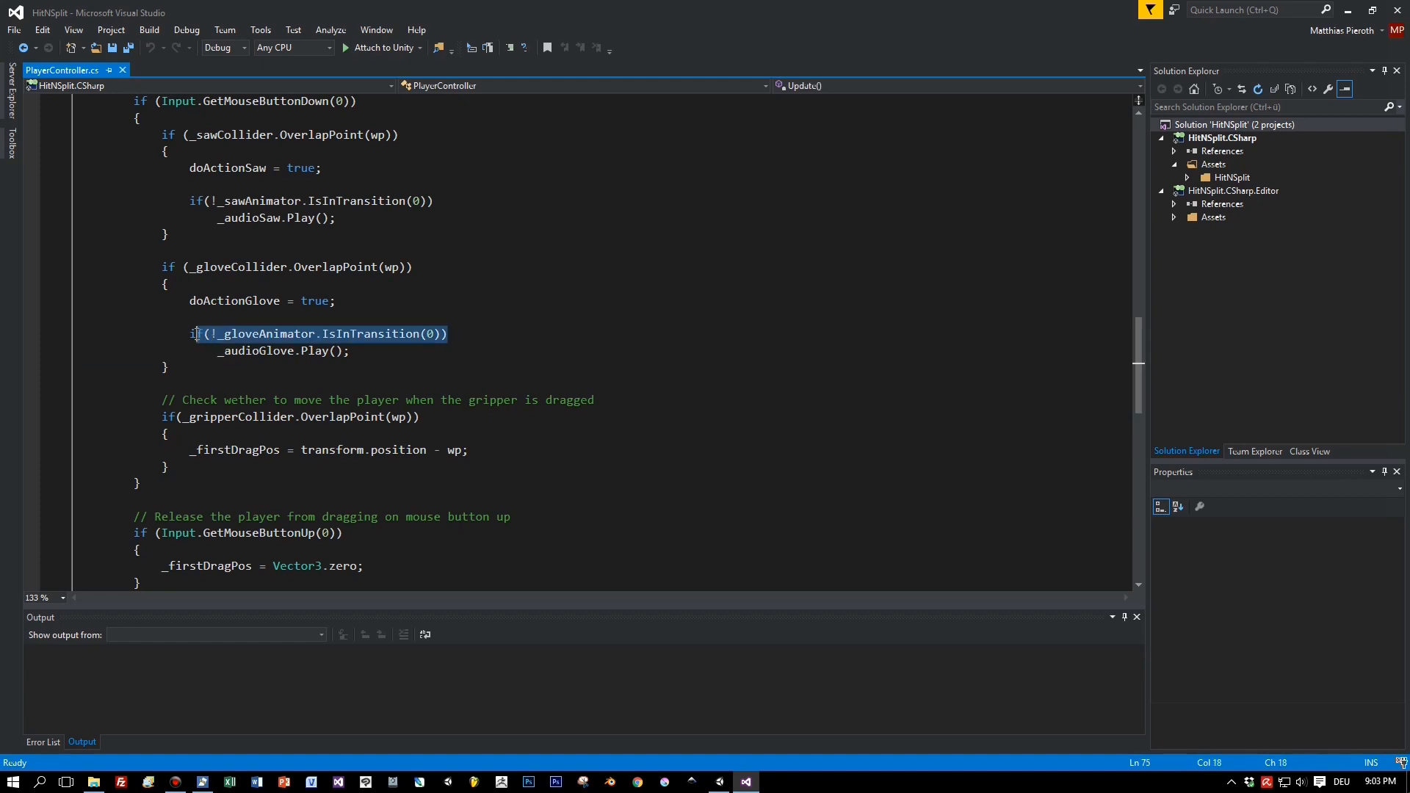
{"action": "left_click", "coordinate": [421, 334]}
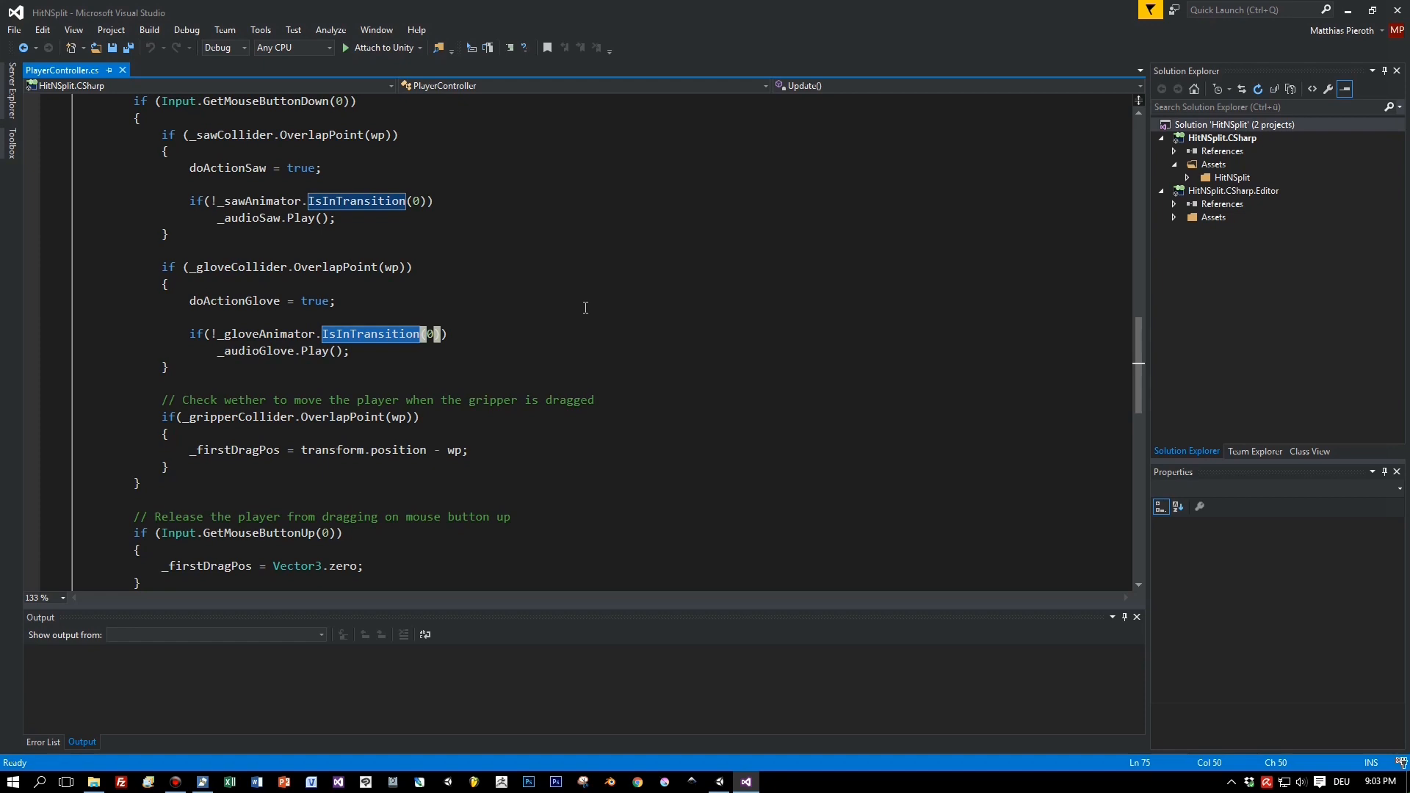
{"action": "left_click", "coordinate": [293, 352]}
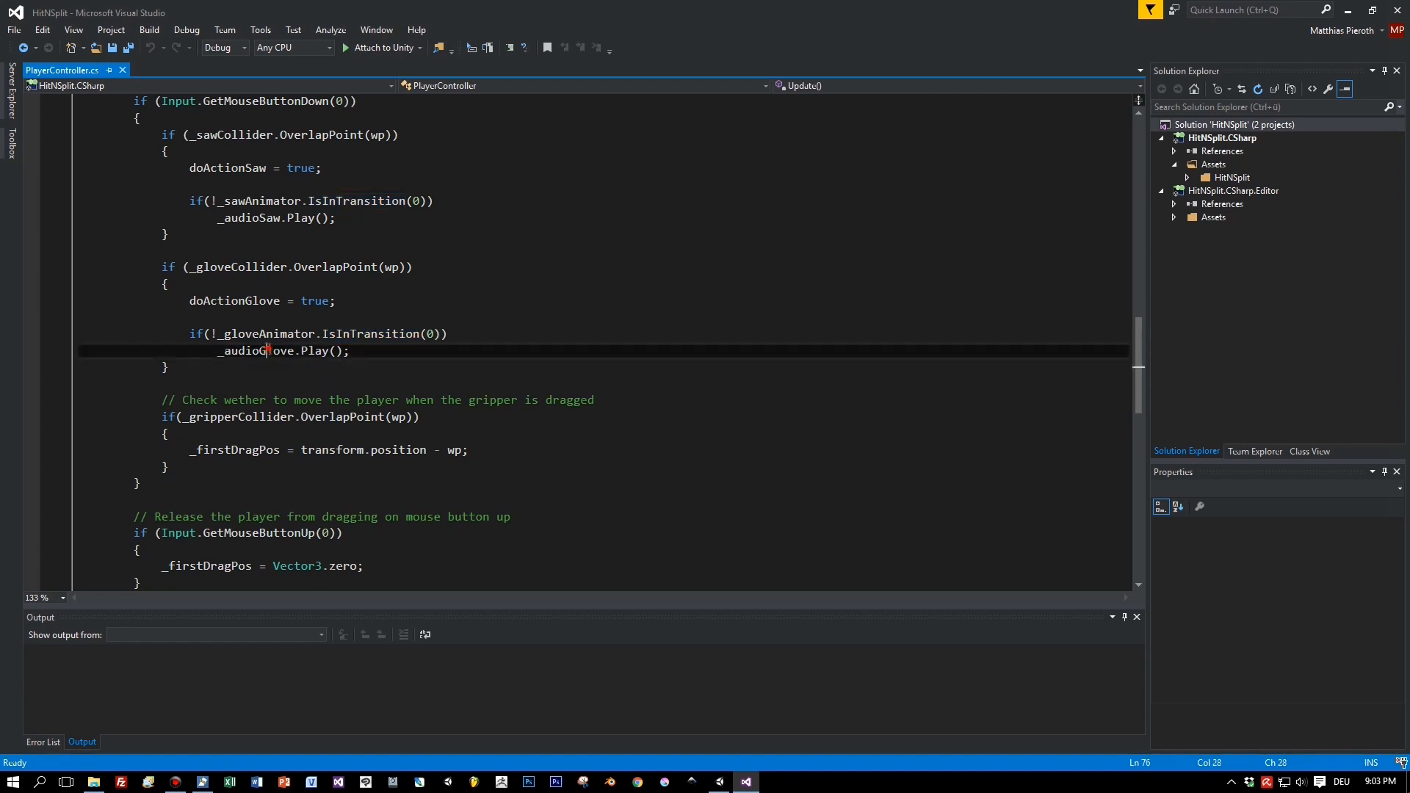
{"action": "scroll", "coordinate": [496, 318], "scroll_direction": "down", "scroll_amount": 2}
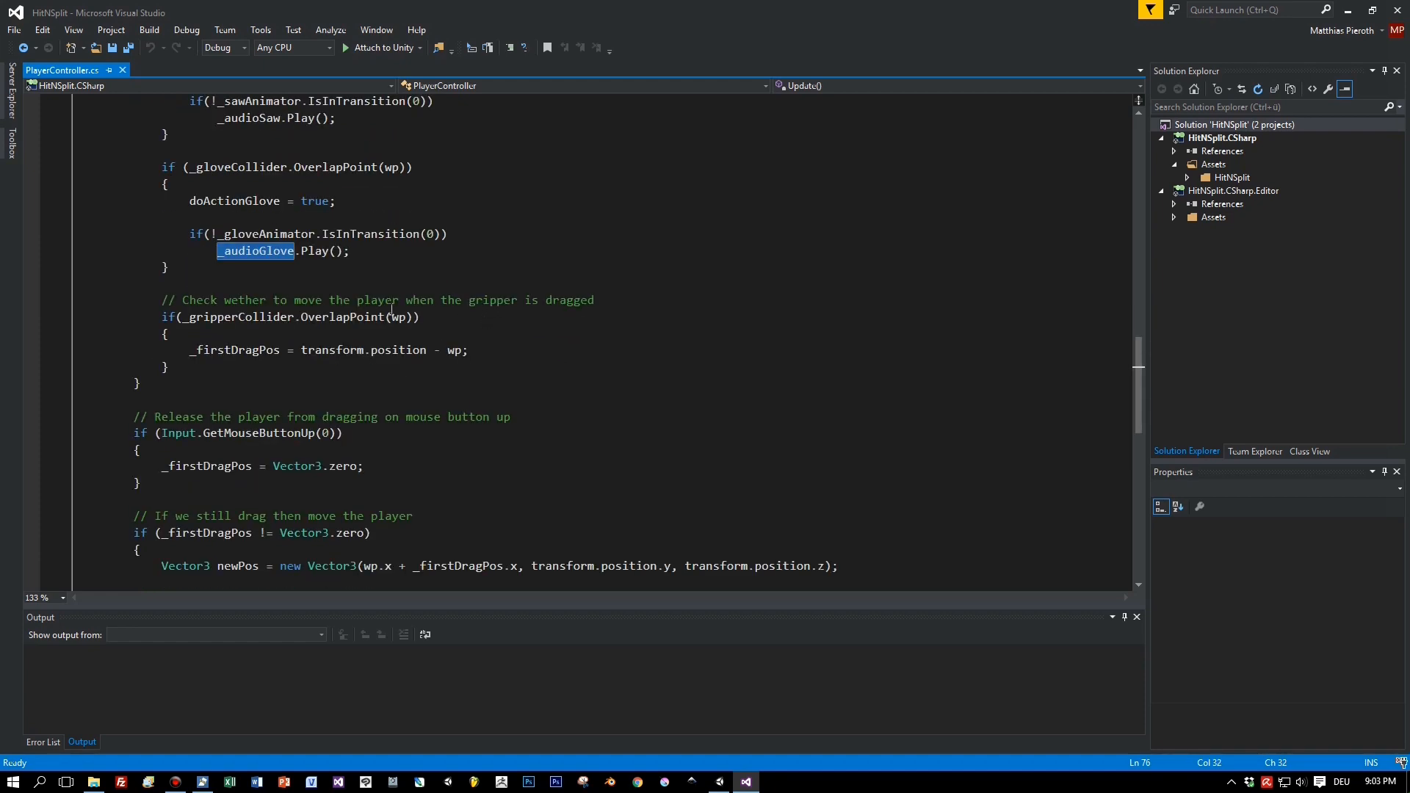
{"action": "scroll", "coordinate": [469, 315], "scroll_direction": "up", "scroll_amount": 1}
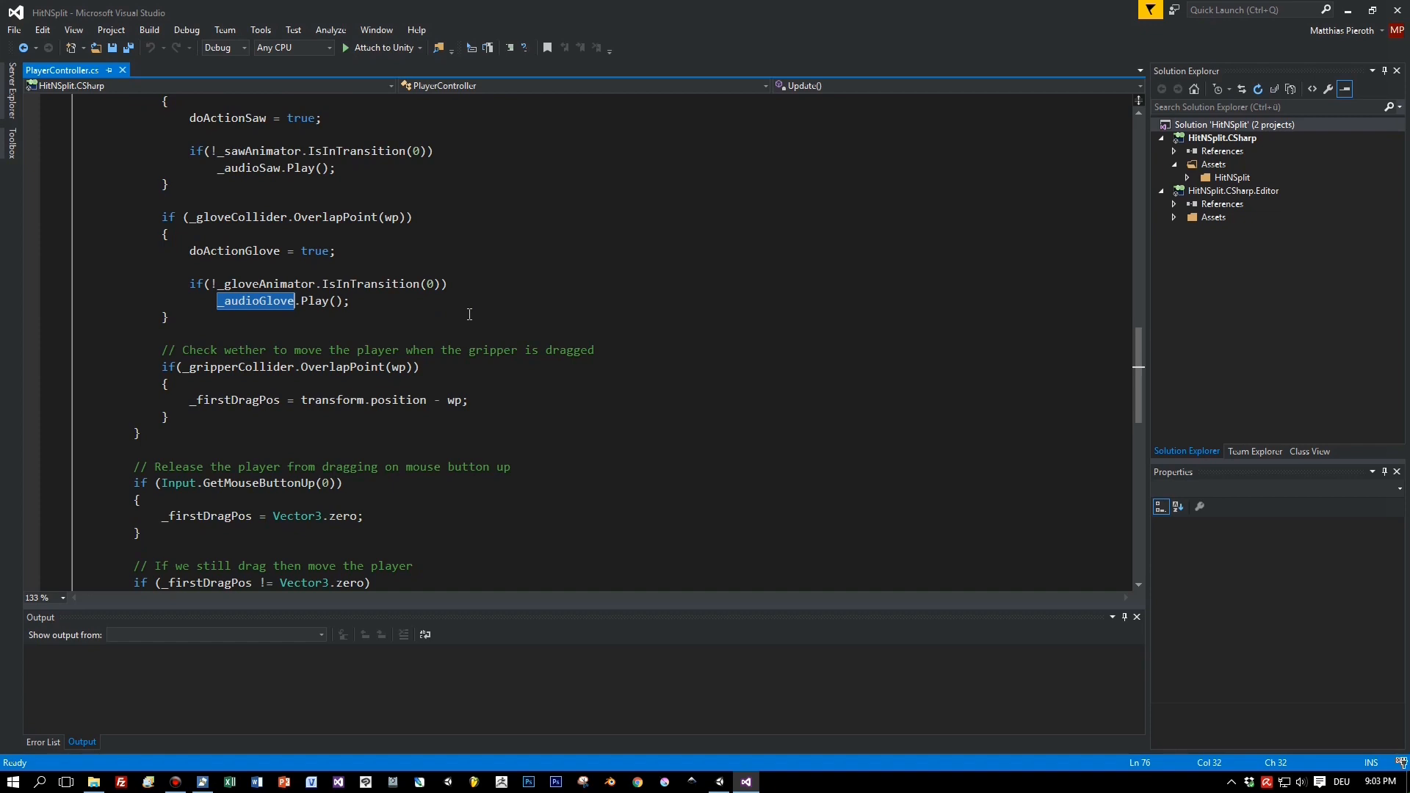
{"action": "scroll", "coordinate": [469, 314], "scroll_direction": "up", "scroll_amount": 2}
{"action": "left_click", "coordinate": [407, 251]}
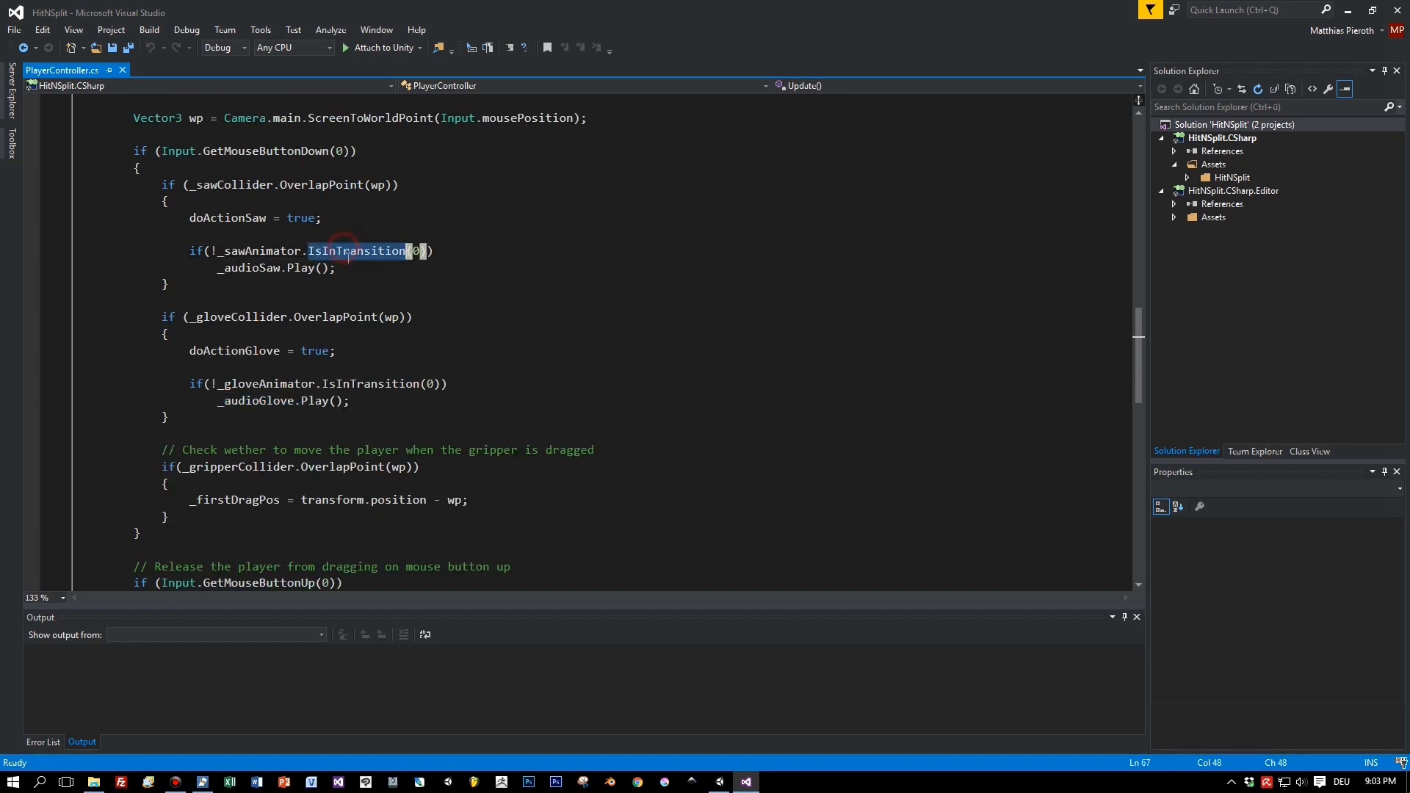
{"action": "left_click", "coordinate": [270, 267]}
{"action": "double_click", "coordinate": [270, 267]}
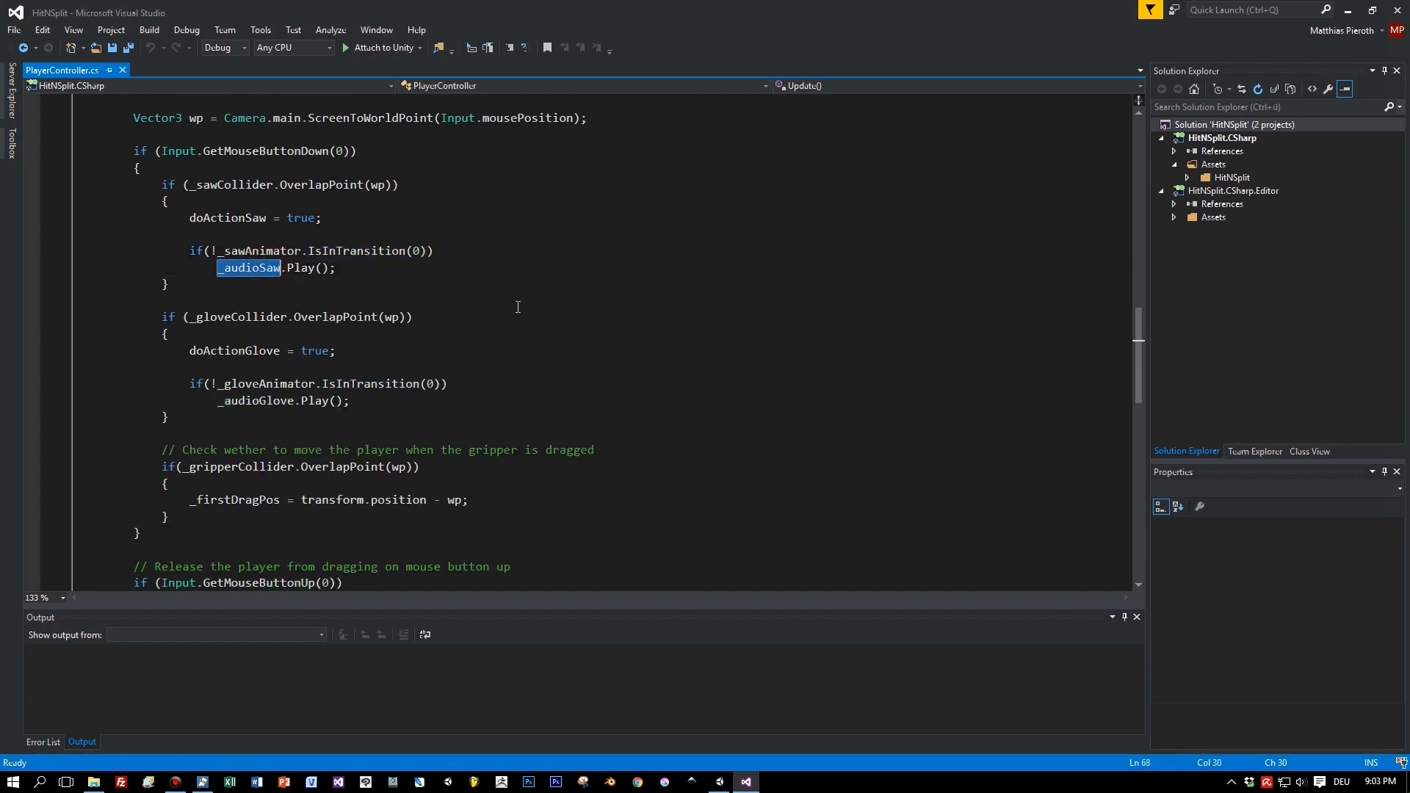
- Switch to Unity, playtest the saw, the glove and the sliding beam again, and stop play mode
{"action": "left_click", "coordinate": [720, 781]}
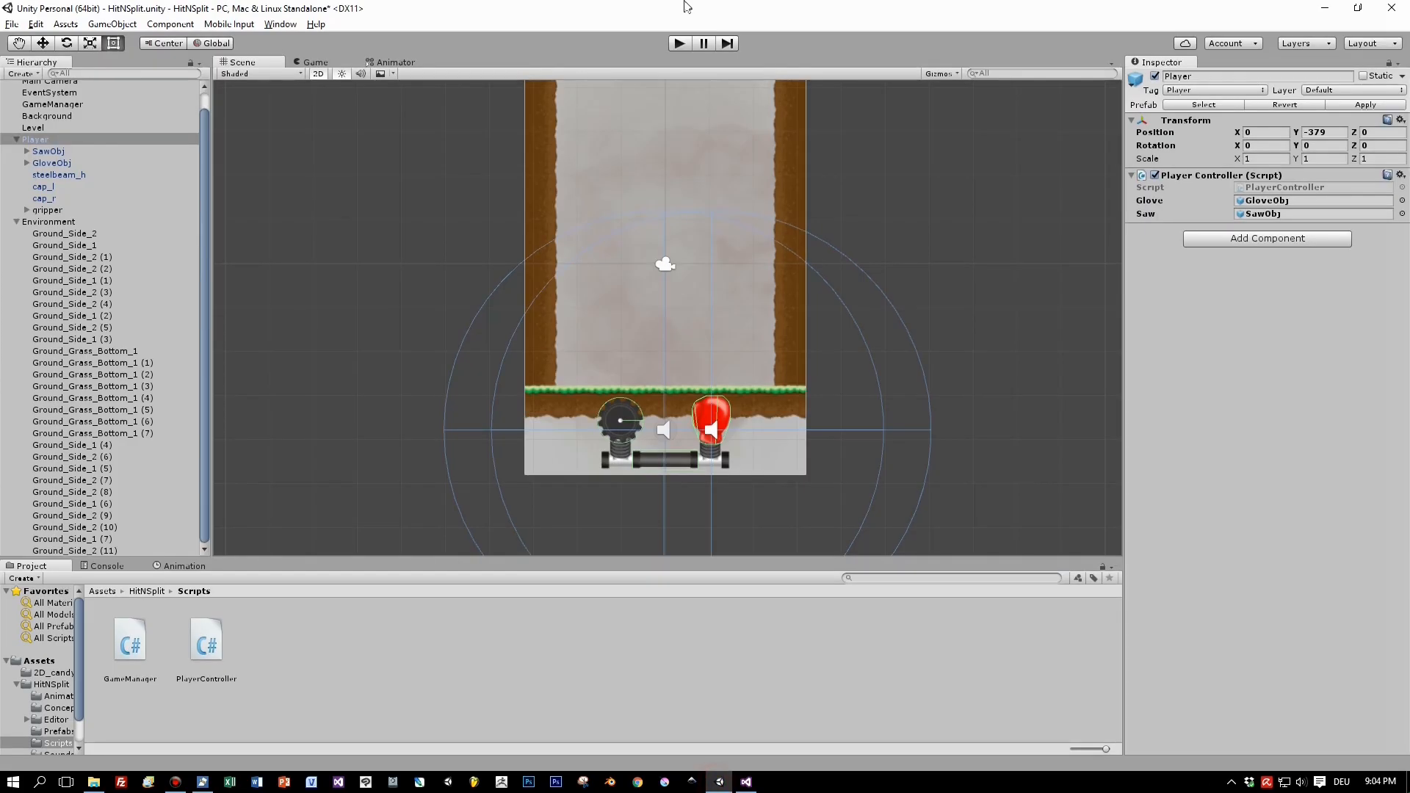
{"action": "left_click", "coordinate": [680, 43]}
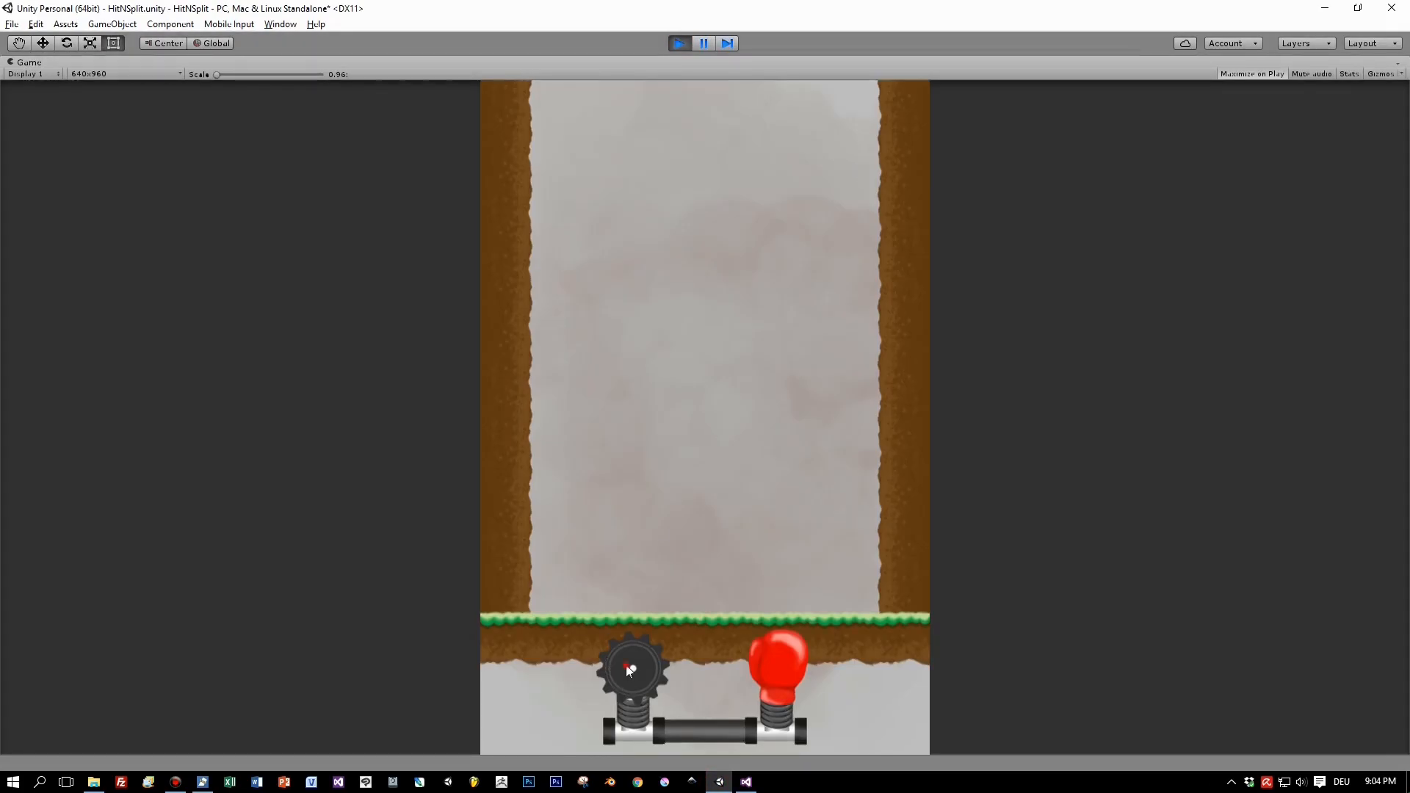
{"action": "left_click", "coordinate": [626, 667]}
{"action": "left_click", "coordinate": [791, 663]}
{"action": "mouse_move", "coordinate": [721, 727]}
{"action": "left_mouse_down"}
{"action": "mouse_move", "coordinate": [570, 712]}
{"action": "mouse_move", "coordinate": [677, 726]}
{"action": "mouse_move", "coordinate": [720, 714]}
{"action": "left_mouse_up"}
{"action": "left_click", "coordinate": [511, 679]}
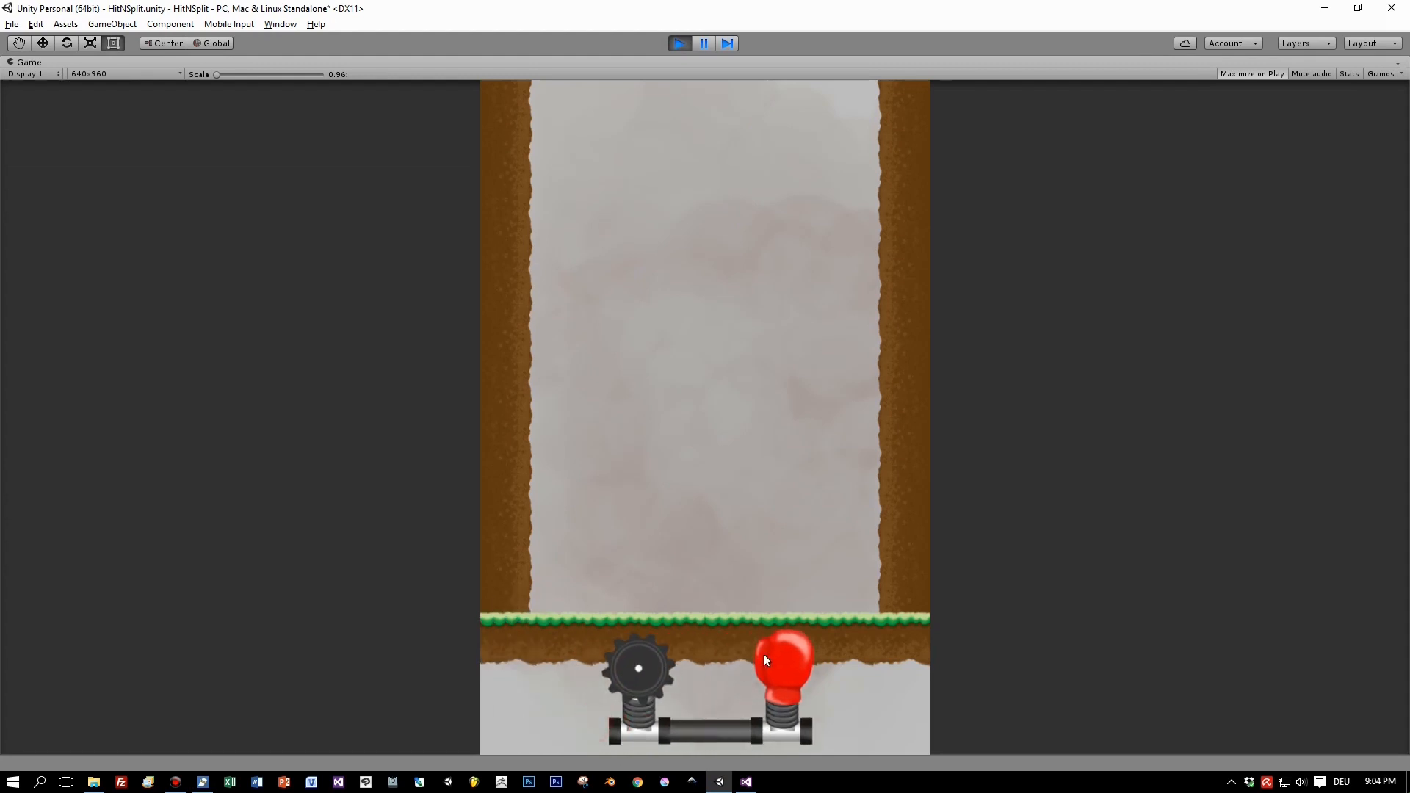
{"action": "left_click", "coordinate": [767, 668]}
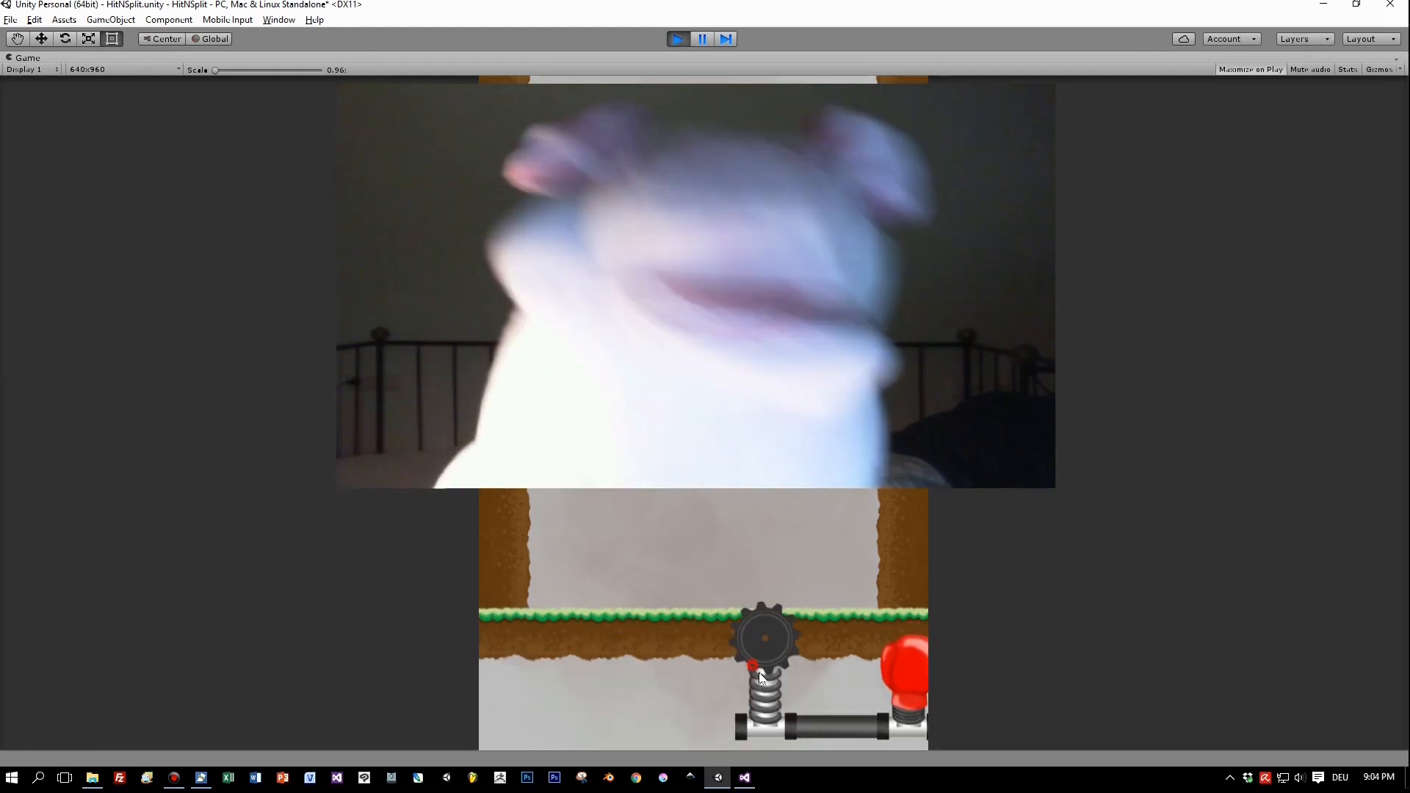
{"action": "left_click", "coordinate": [780, 657]}
{"action": "left_click_drag", "start_coordinate": [793, 686], "coordinate": [548, 672]}
{"action": "left_click", "coordinate": [691, 647]}
{"action": "left_click", "coordinate": [678, 38]}
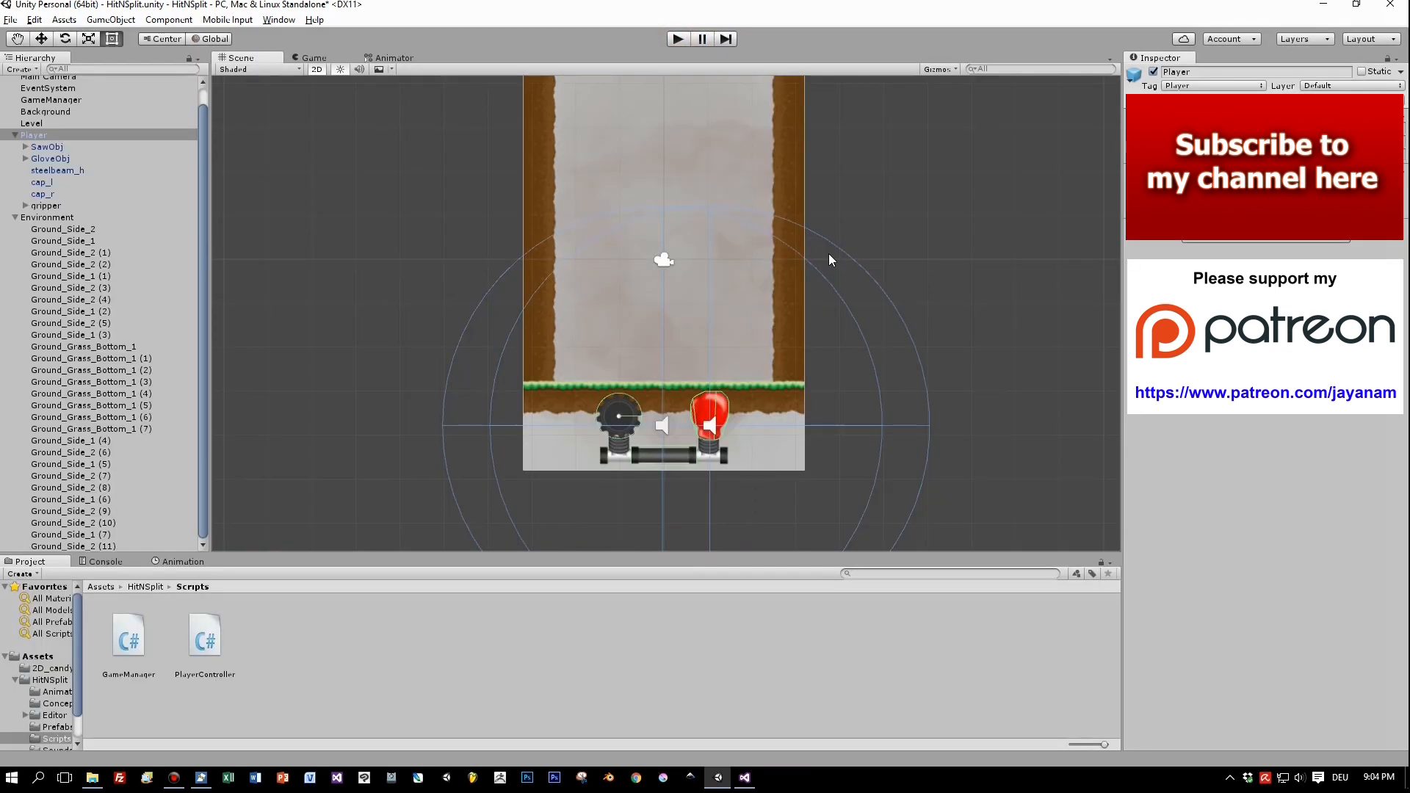